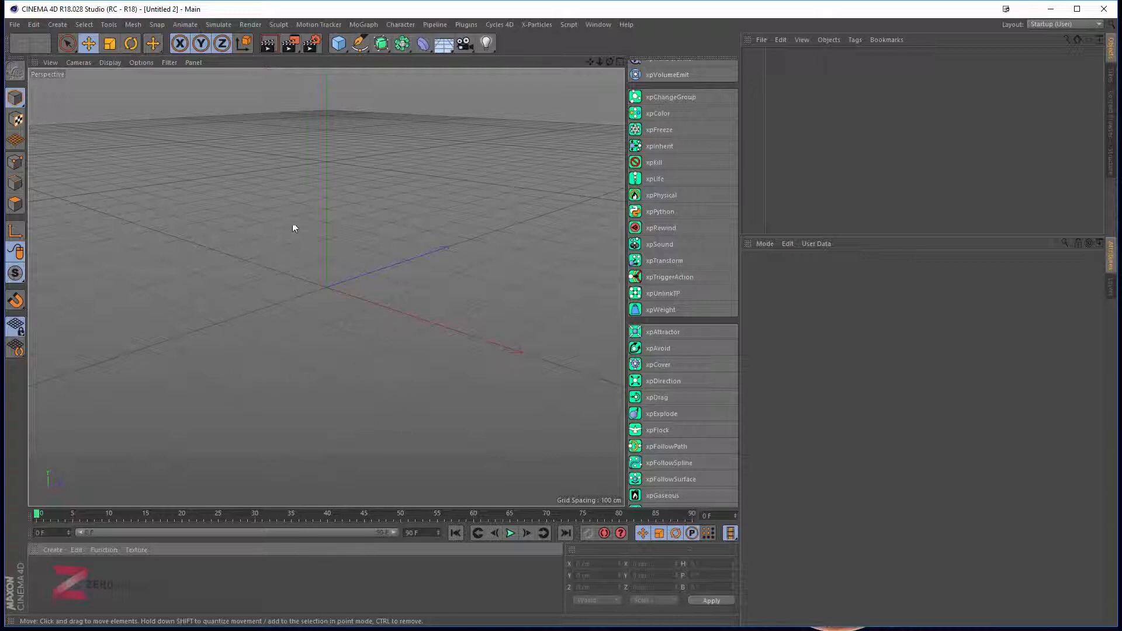
# Add an xpEmitter to the scene and extend the timeline and its visible range to 200 frames.
pyautogui.scroll(5, 696, 229)
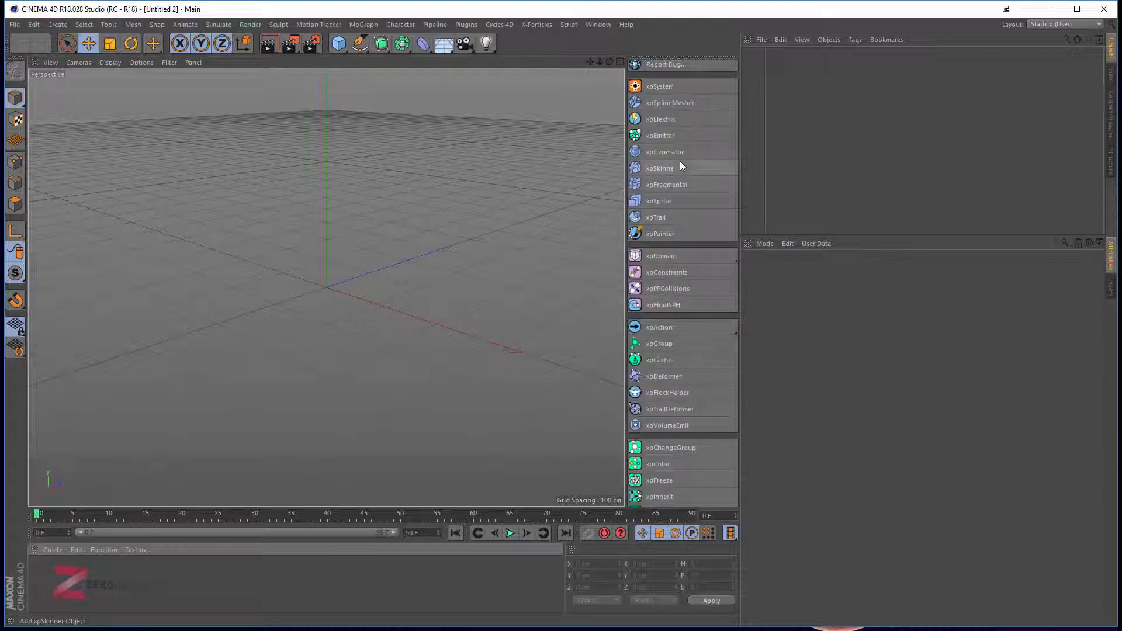
pyautogui.click(672, 135)
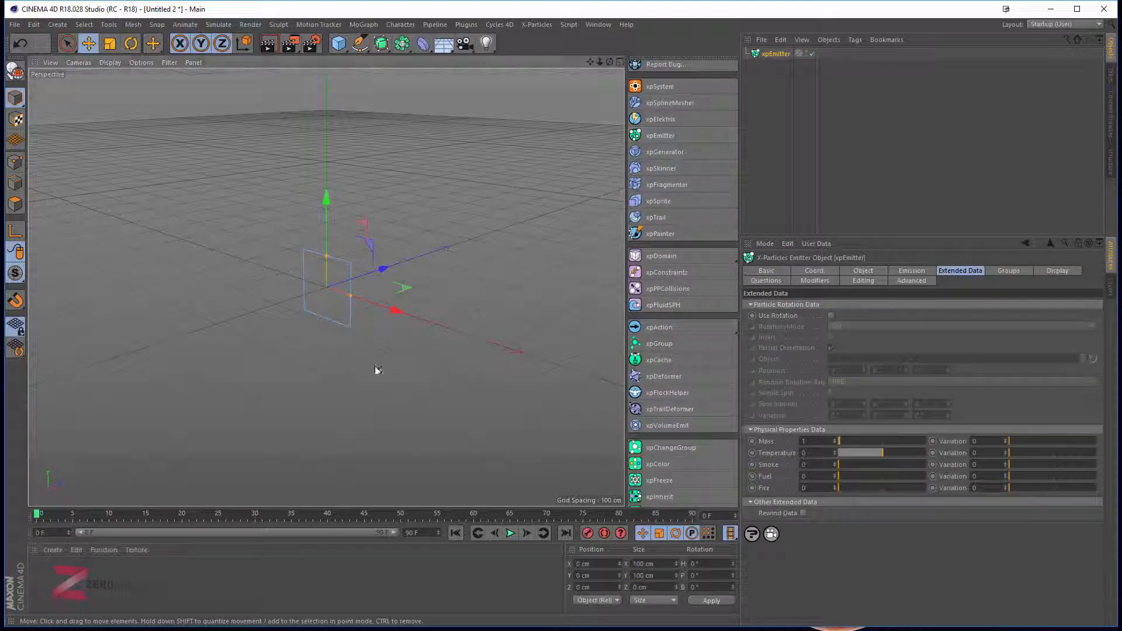
pyautogui.moveTo(425, 532); pyautogui.dragTo(370, 532)
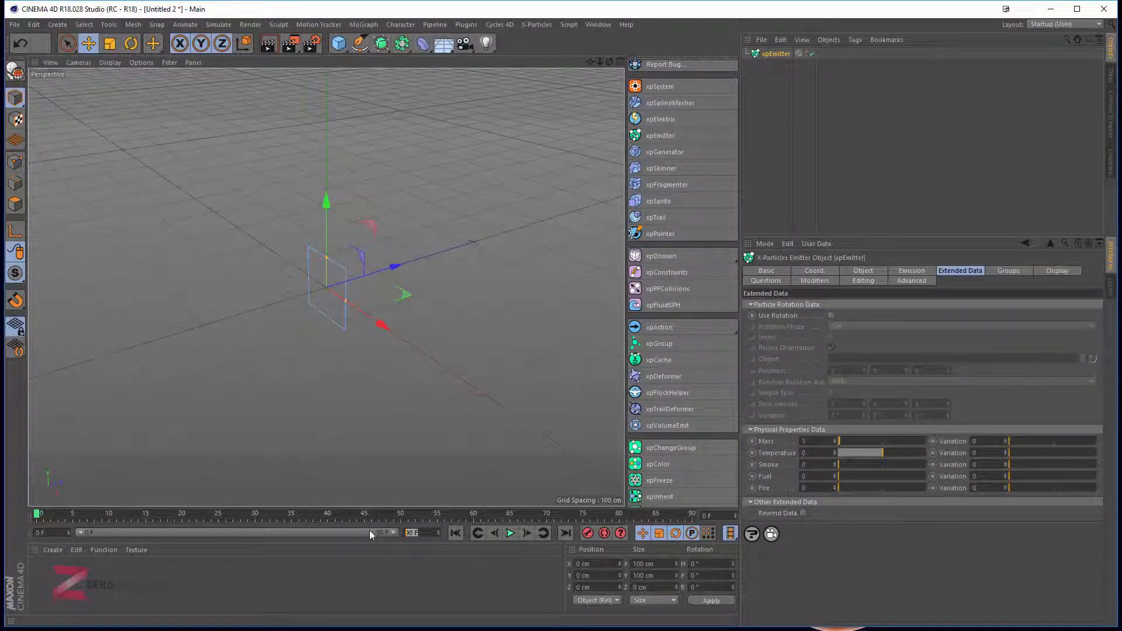
pyautogui.write('200')
pyautogui.press('Return')
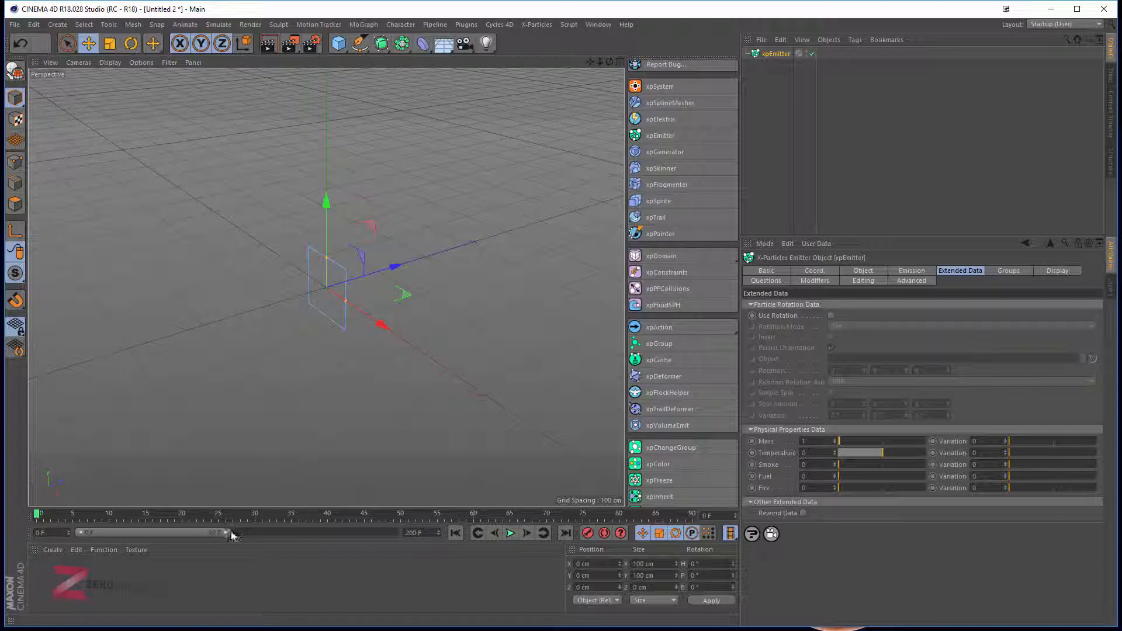
pyautogui.moveTo(228, 533); pyautogui.dragTo(397, 532)
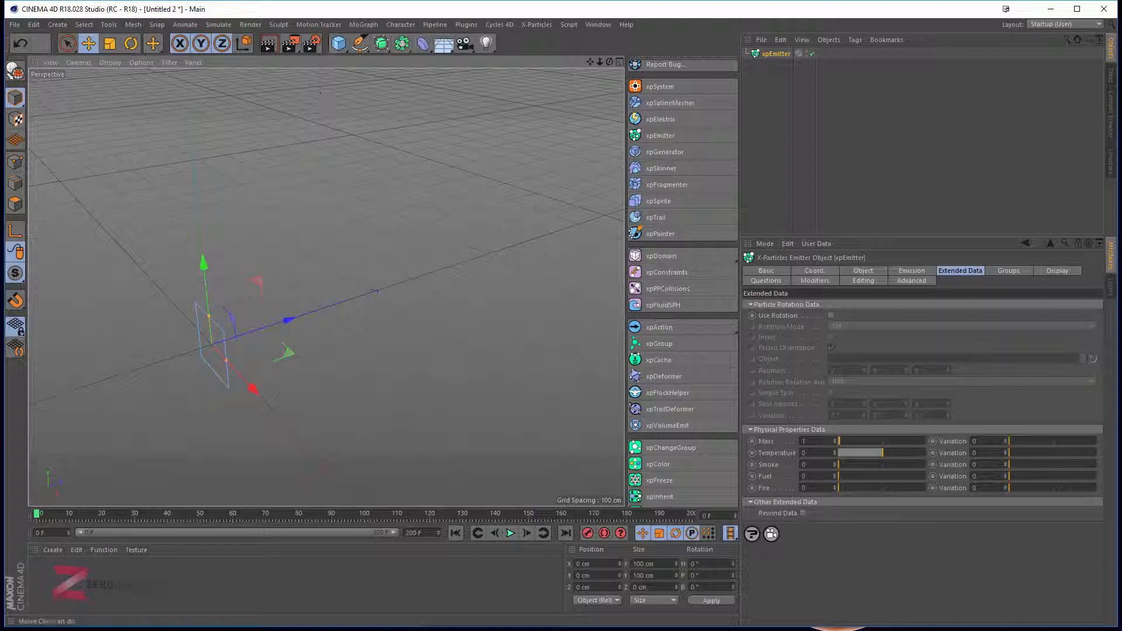
# Add a capsule, move it about 379 cm along Z into the emitter's path, and preview the particle stream.
pyautogui.click(338, 44)
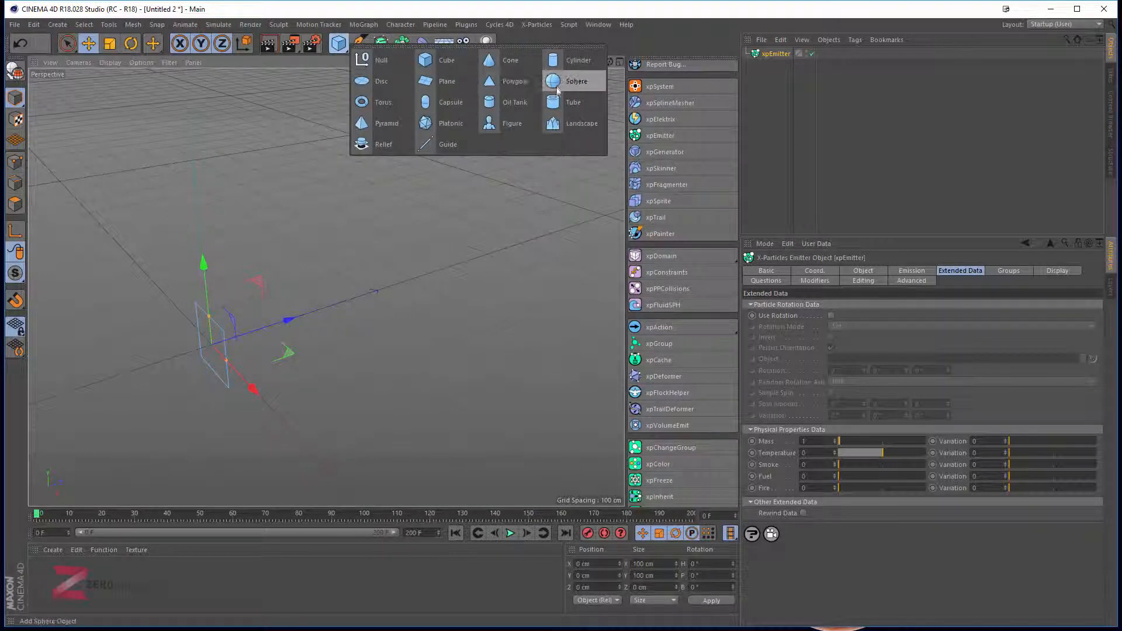
pyautogui.click(442, 103)
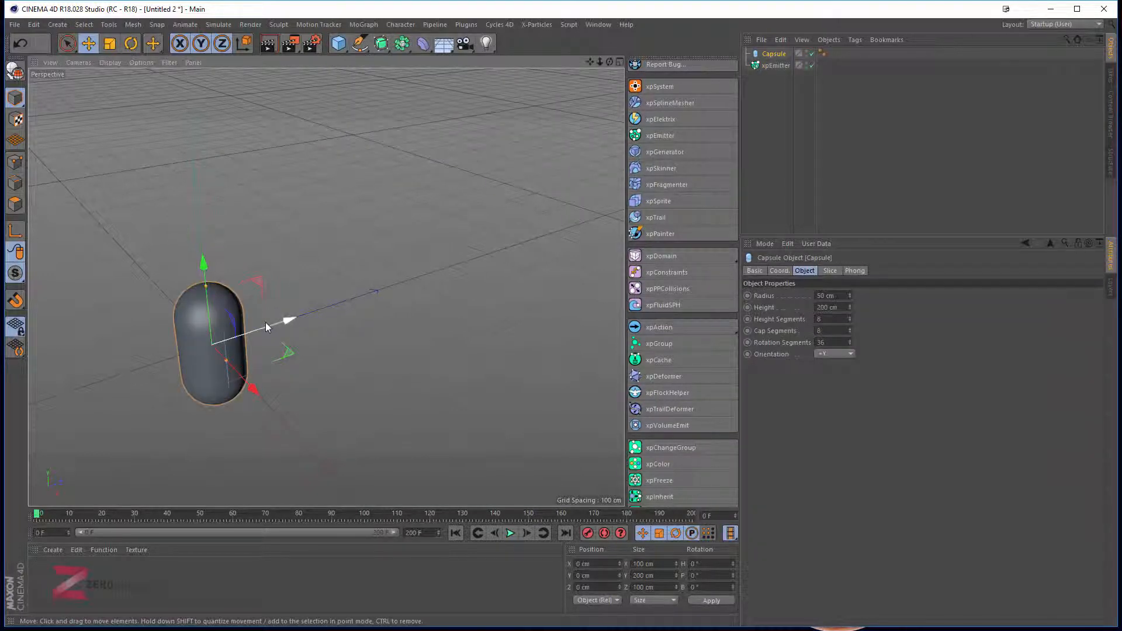
pyautogui.moveTo(265, 327); pyautogui.dragTo(457, 282)
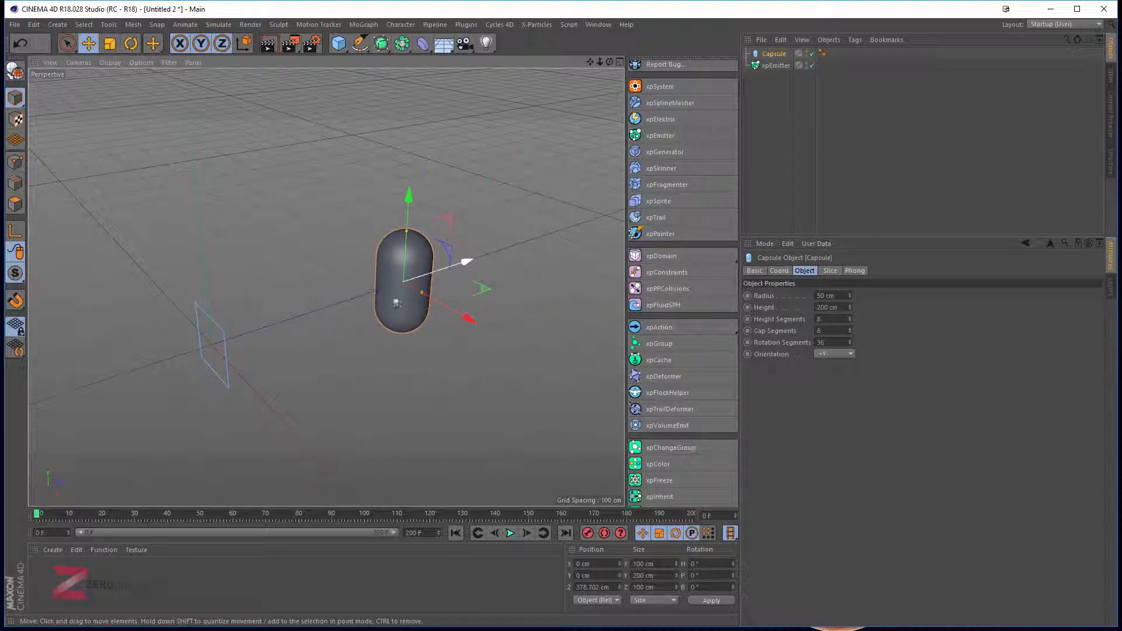
pyautogui.click(510, 535)
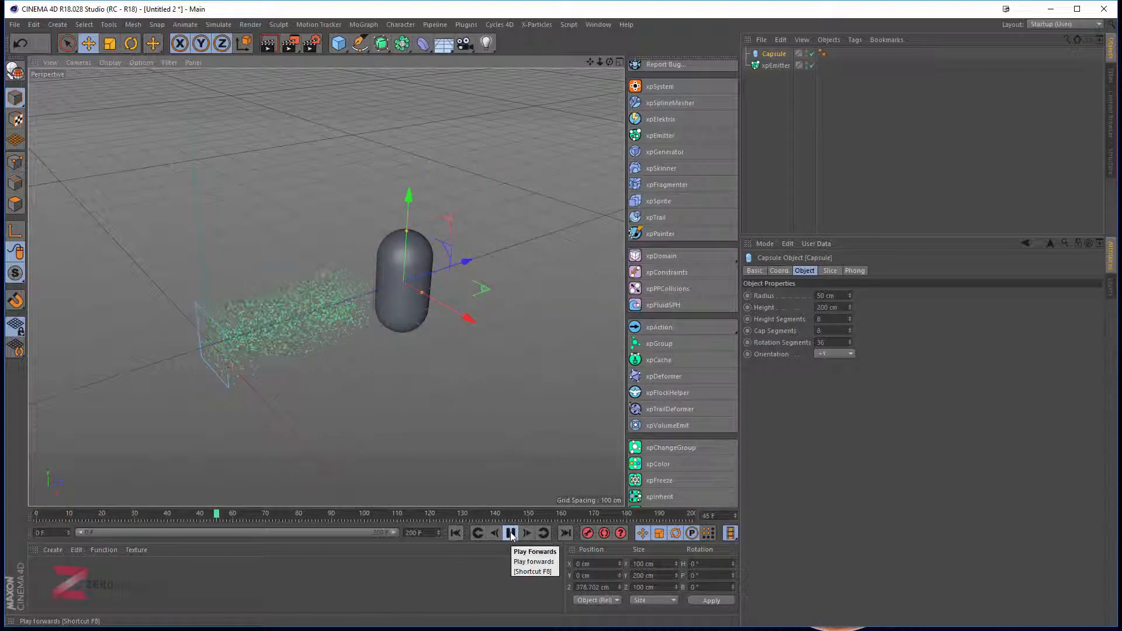
pyautogui.click(511, 533)
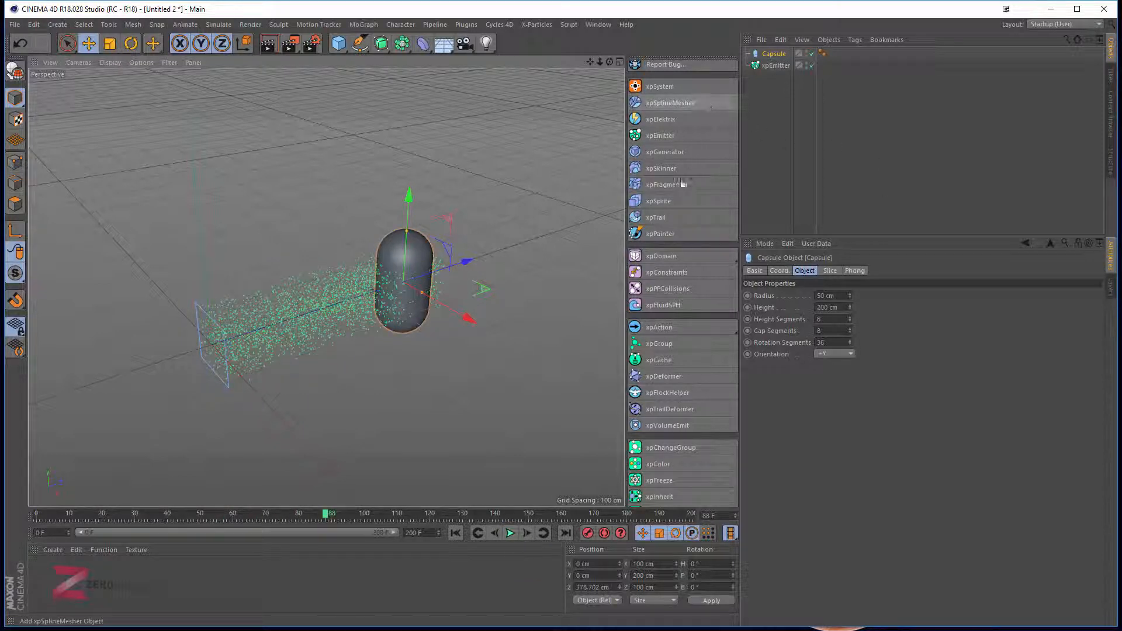
# Add an xpCover modifier and assign the capsule as its target object.
pyautogui.scroll(-5, 659, 403)
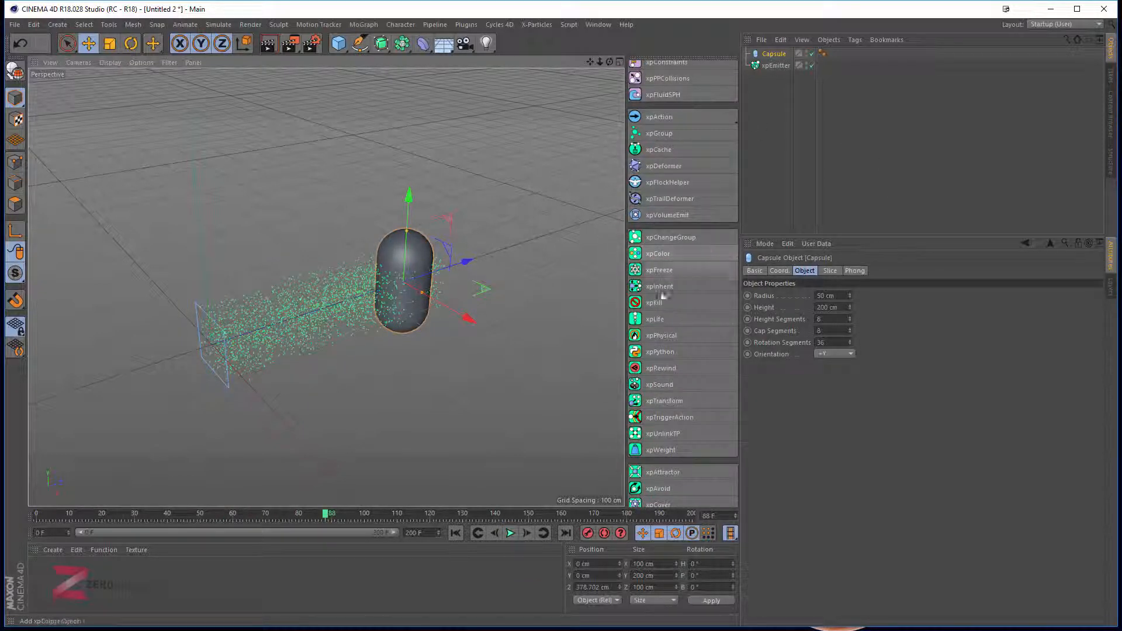
pyautogui.scroll(-3, 663, 295)
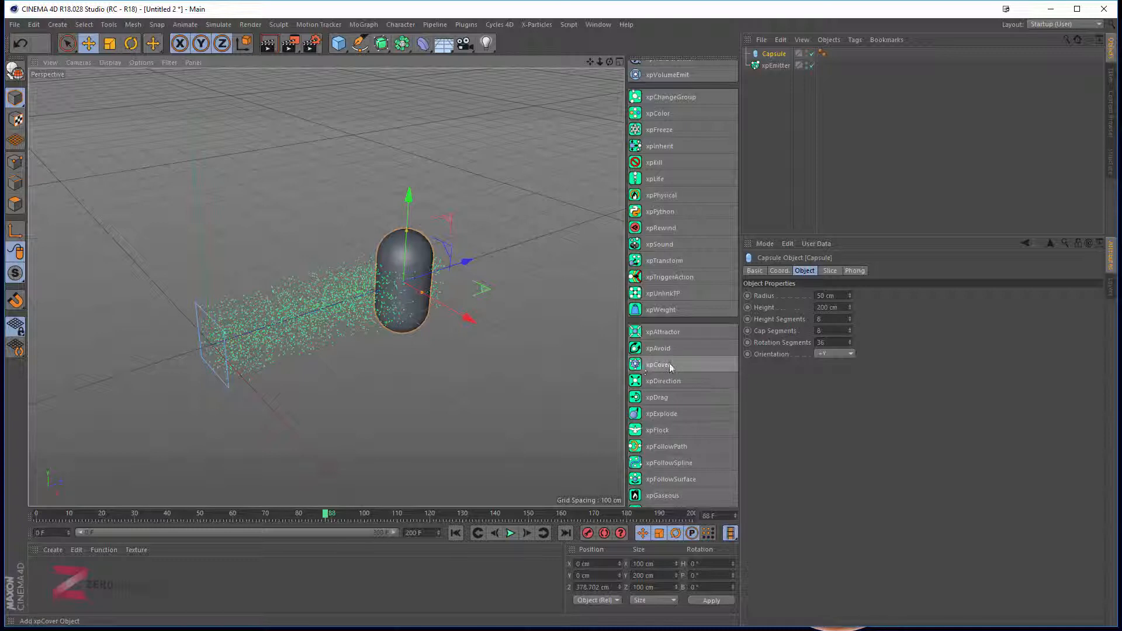
pyautogui.click(670, 365)
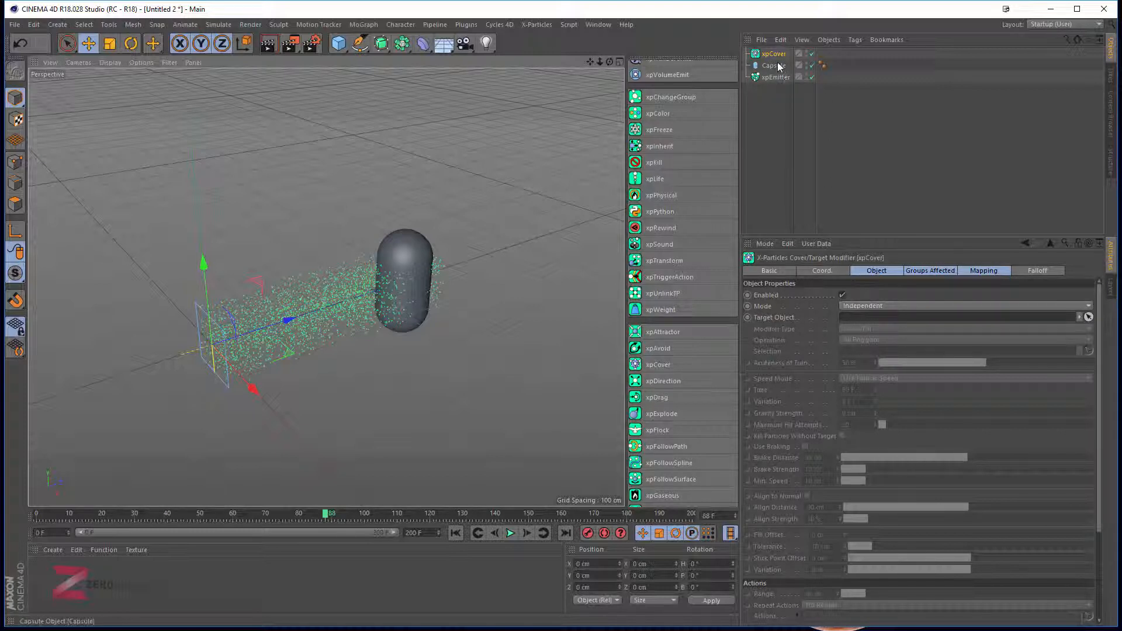
pyautogui.moveTo(777, 65); pyautogui.dragTo(801, 69)
pyautogui.moveTo(868, 310); pyautogui.dragTo(868, 323)
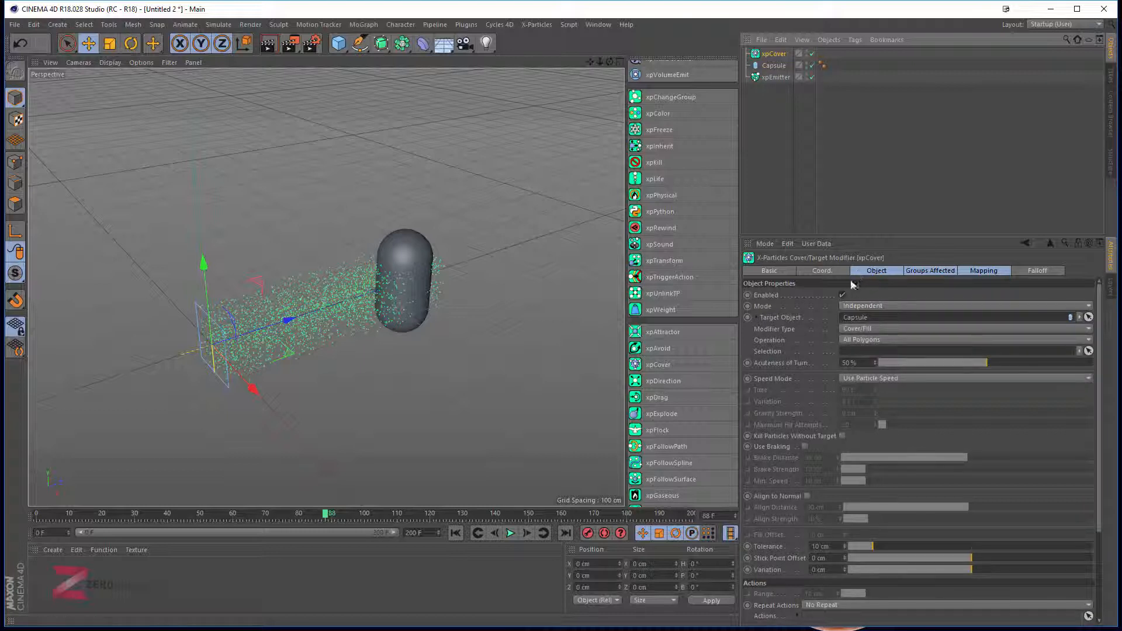
# Play the simulation and examine up close how the particles behave at the capsule's surface.
pyautogui.click(511, 534)
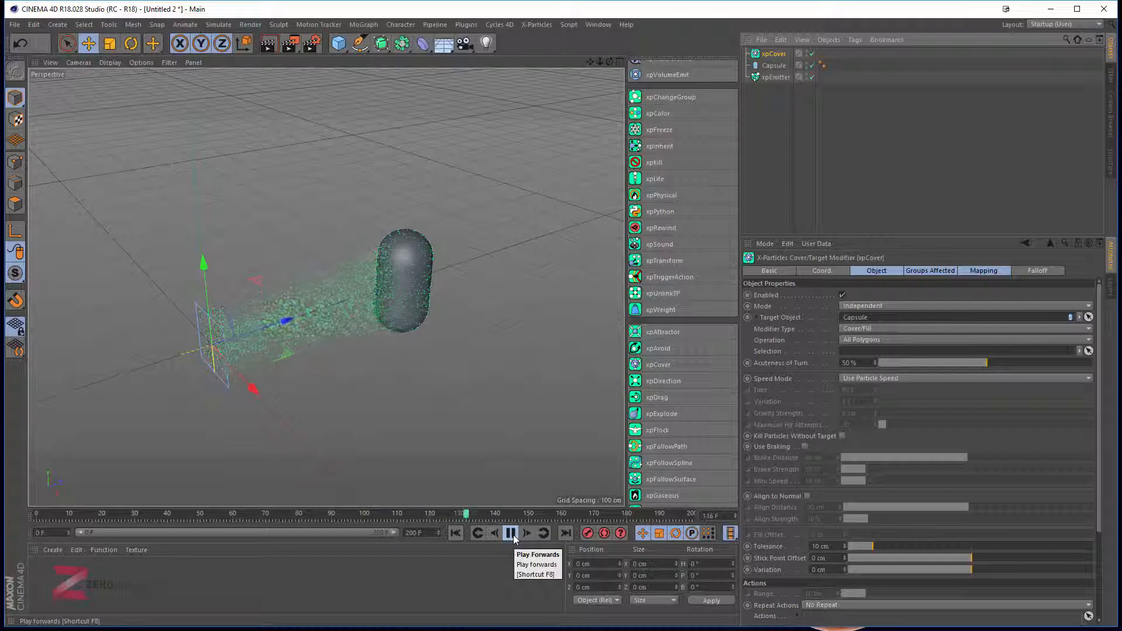
pyautogui.scroll(4, 424, 300)
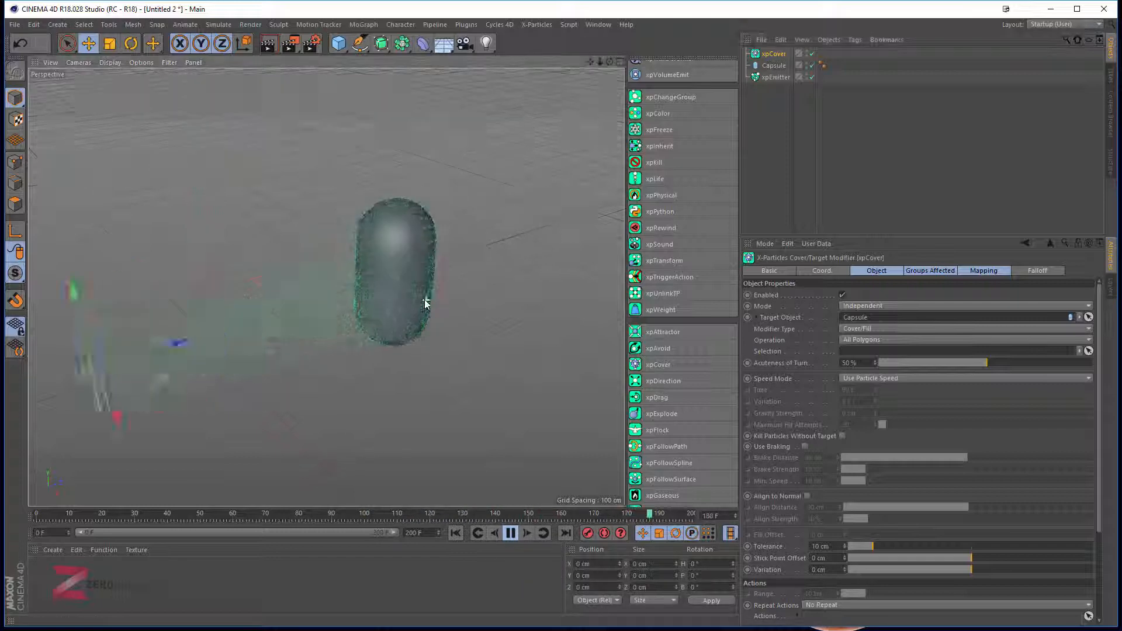
pyautogui.scroll(-3, 424, 299)
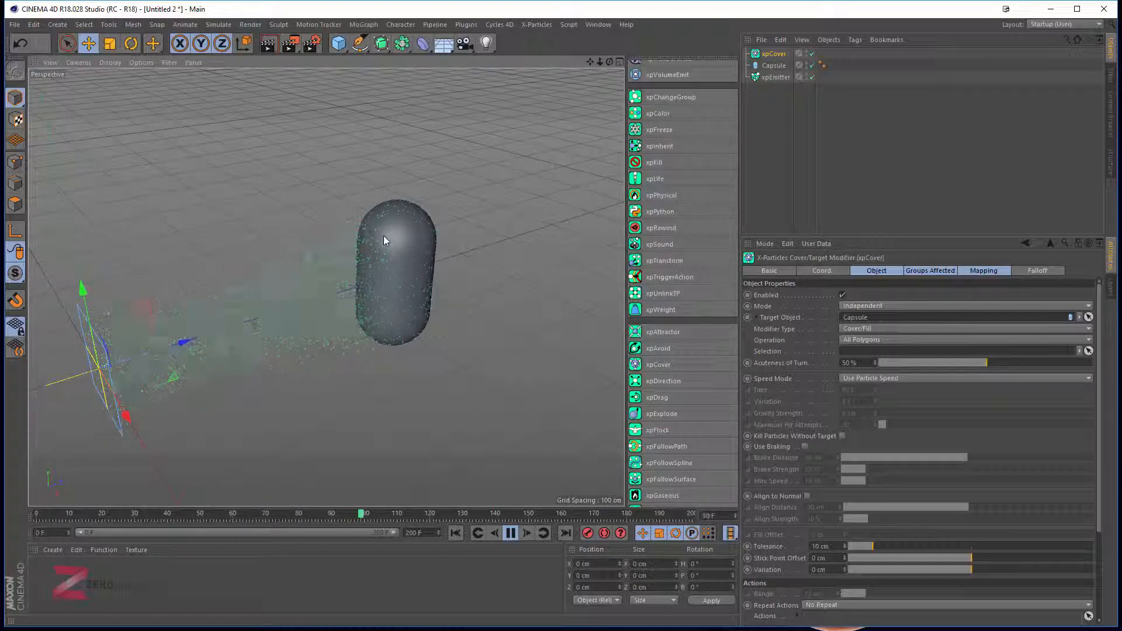
pyautogui.click(509, 533)
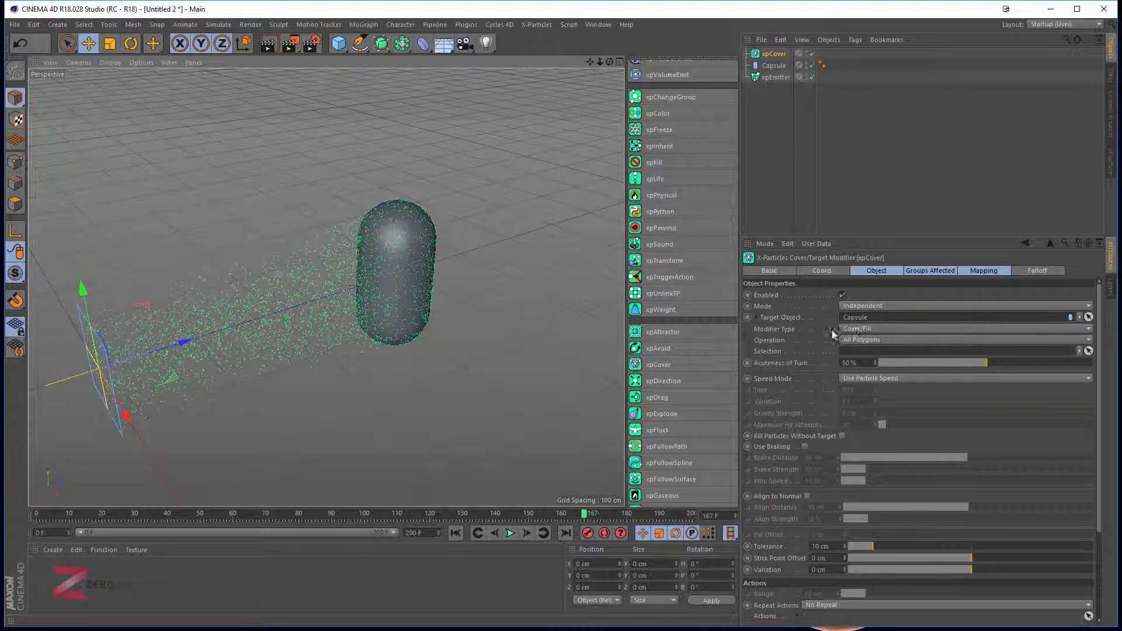
# Set the xpCover modifier type to Target and play the simulation from the first frame.
pyautogui.click(875, 329)
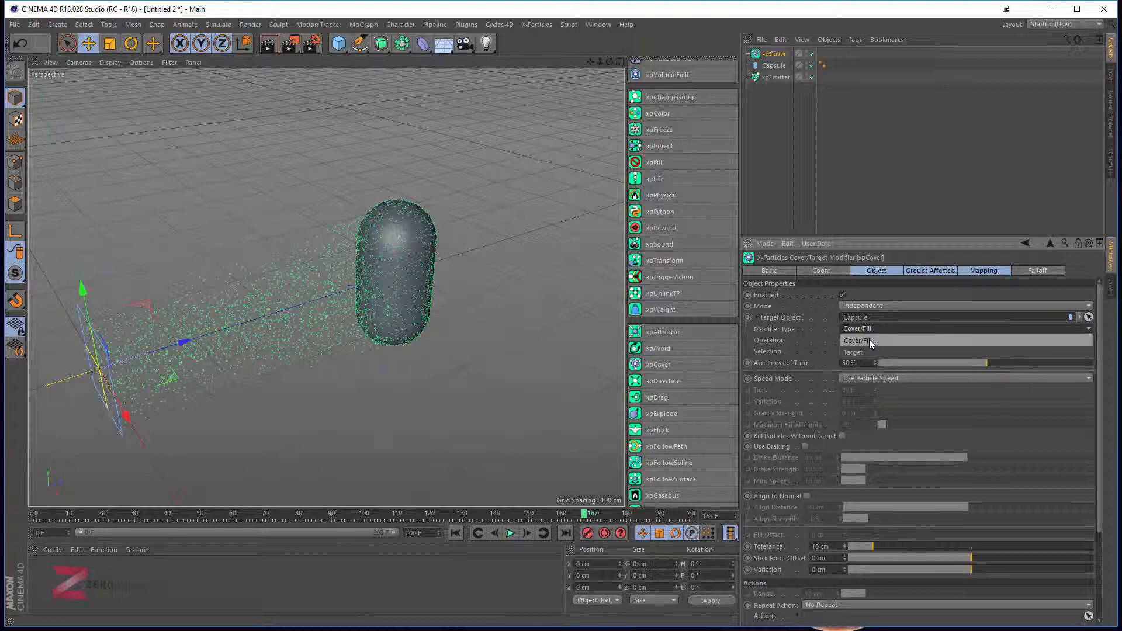
pyautogui.click(869, 352)
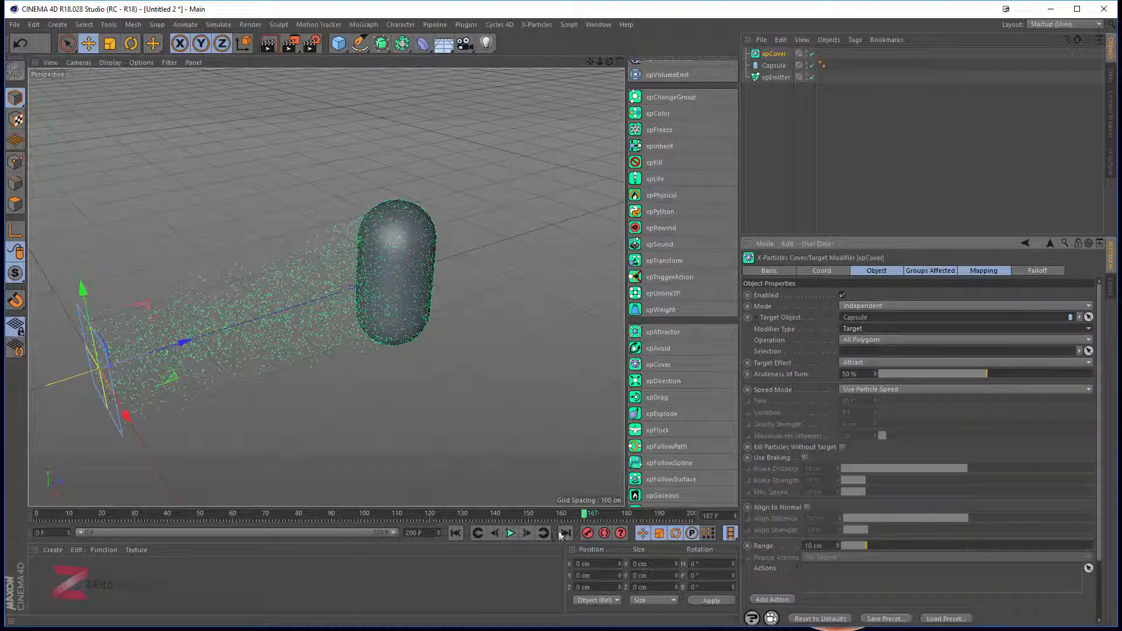
pyautogui.click(457, 534)
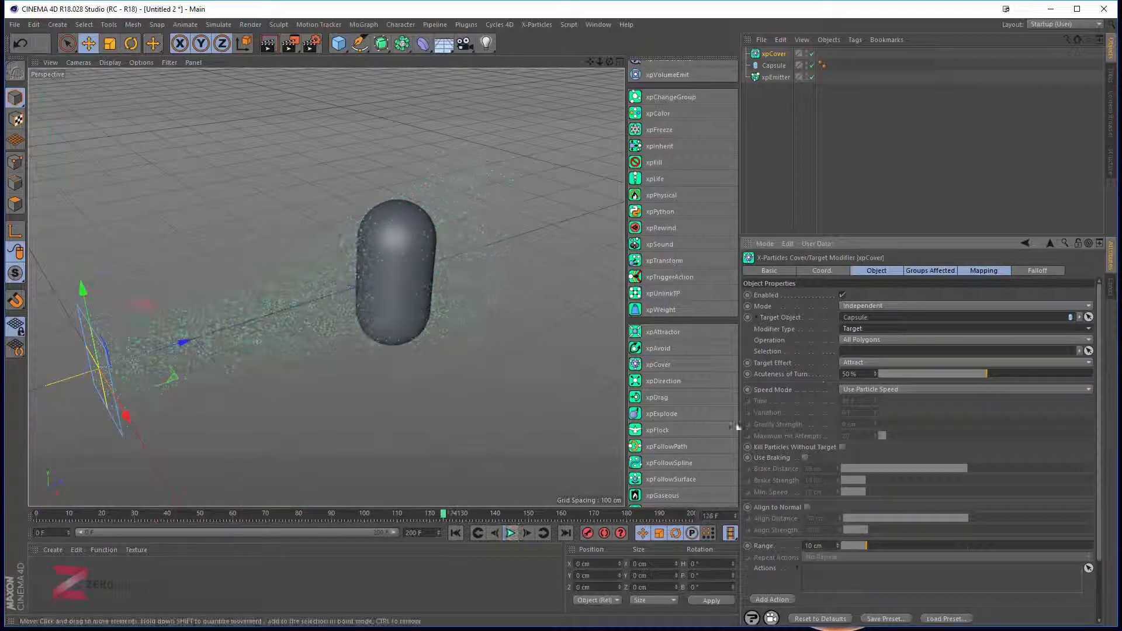
pyautogui.click(510, 533)
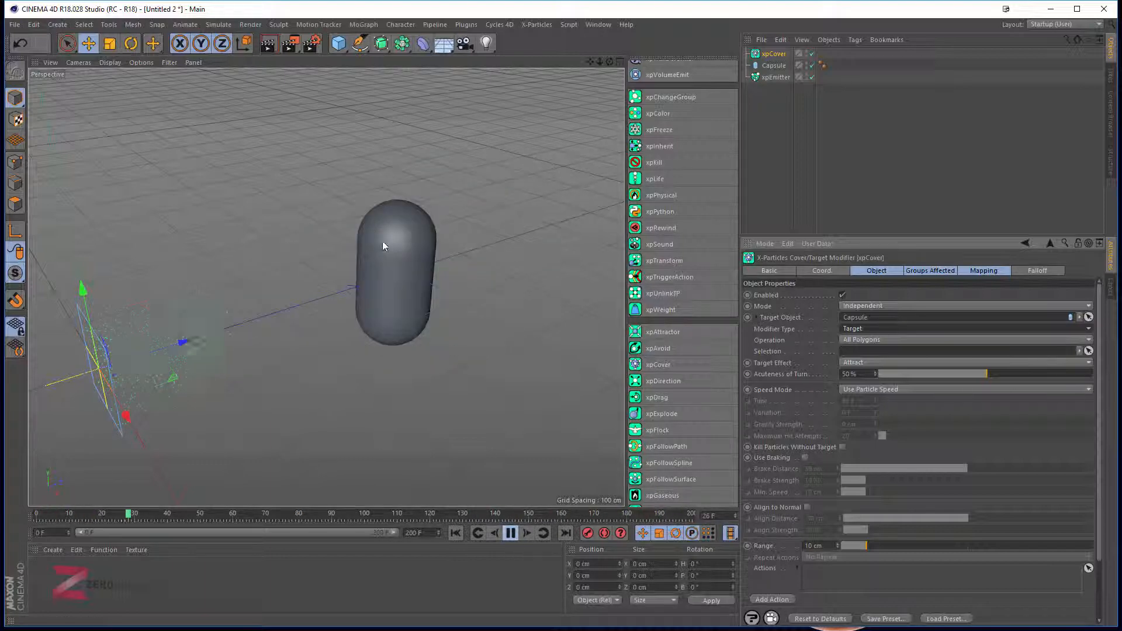
pyautogui.scroll(2, 382, 240)
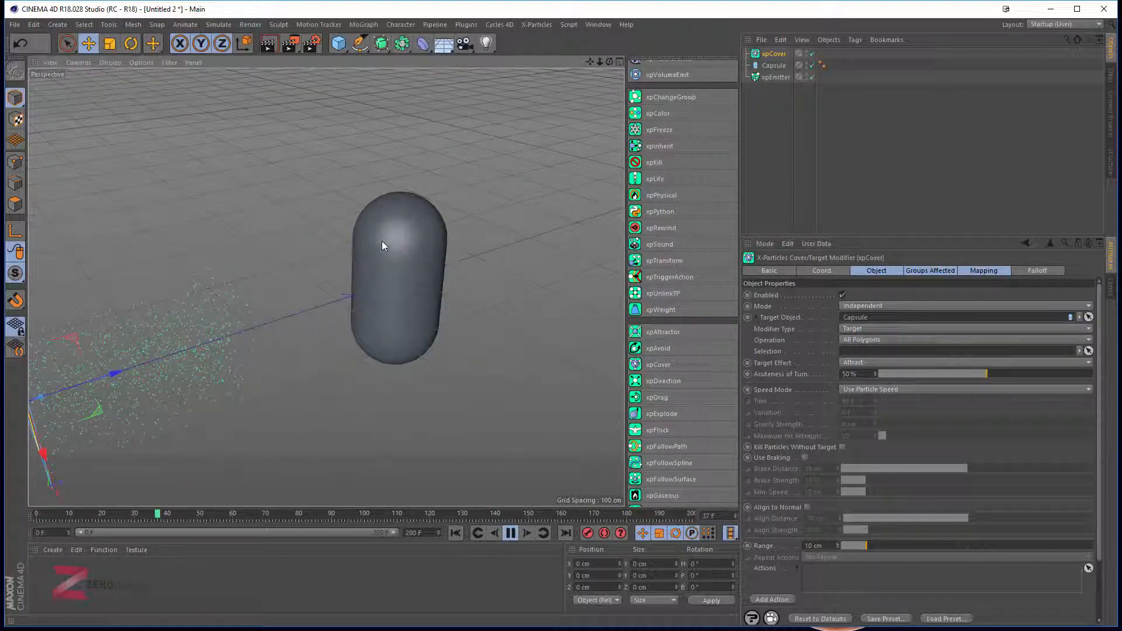
pyautogui.click(511, 535)
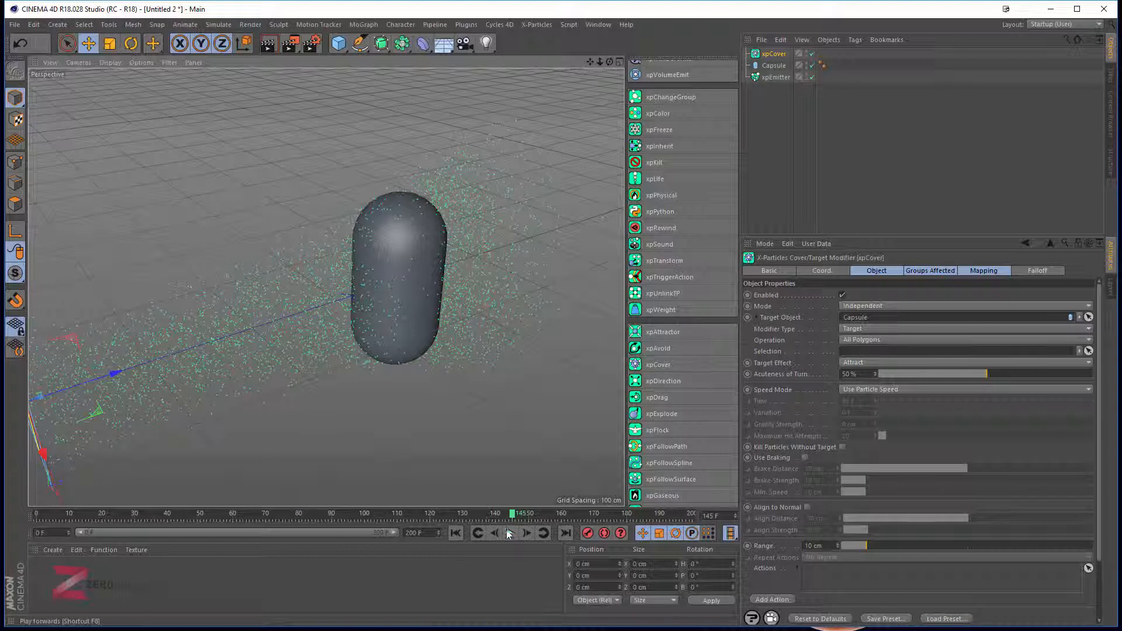
# Extend the timeline and its visible range to 300 frames and continue playing the simulation.
pyautogui.click(414, 533)
pyautogui.write('30')
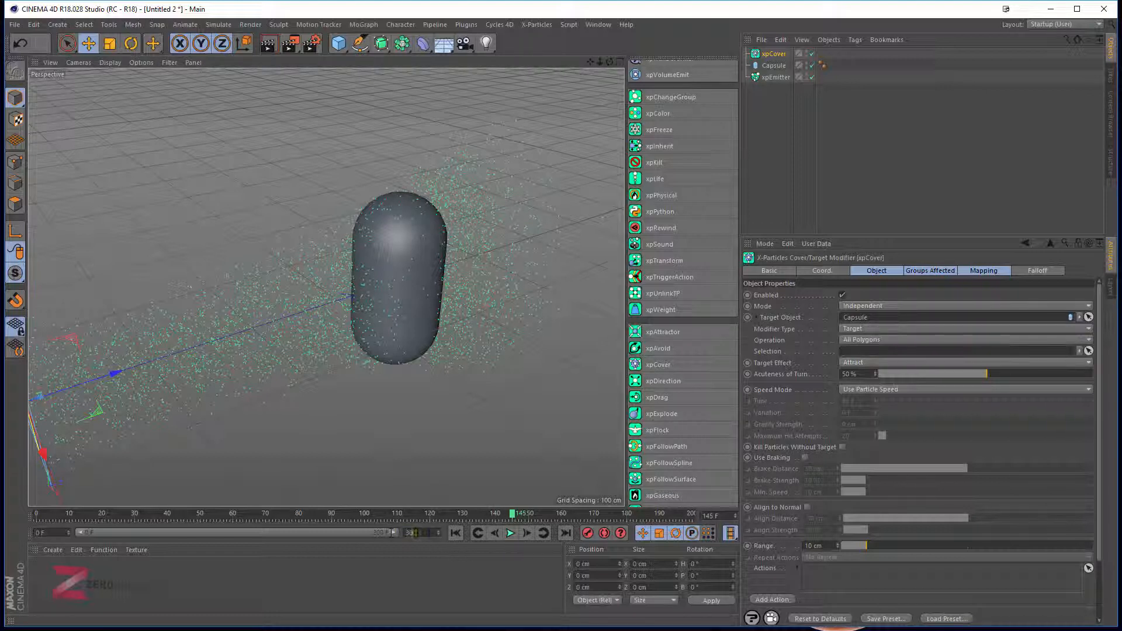
pyautogui.write('0')
pyautogui.press('Return')
pyautogui.moveTo(298, 533); pyautogui.dragTo(397, 534)
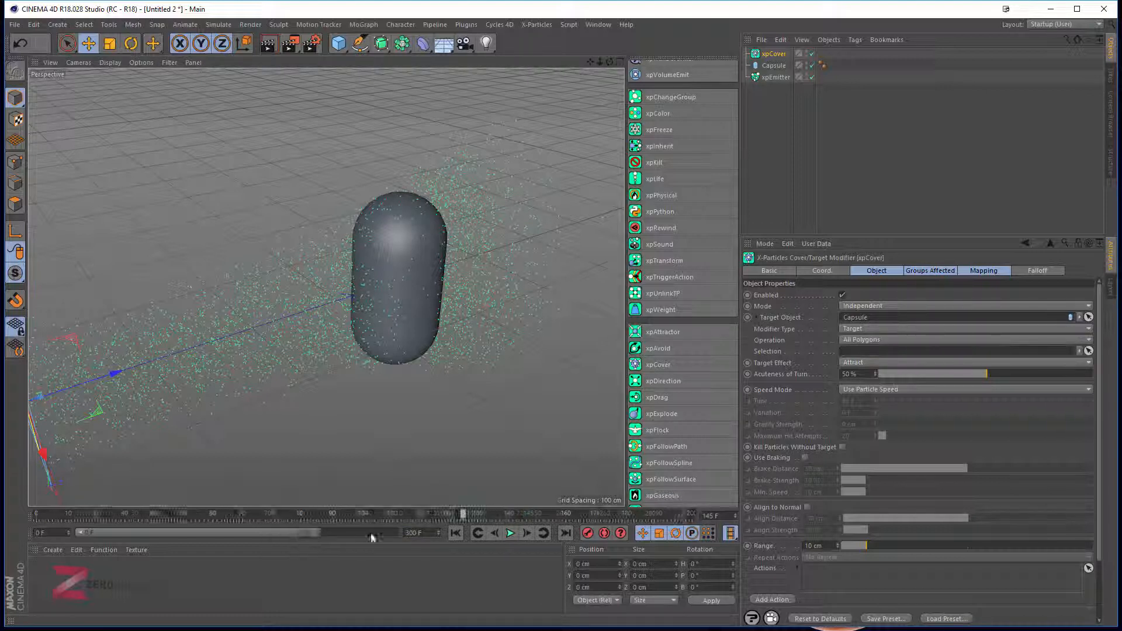
pyautogui.click(511, 533)
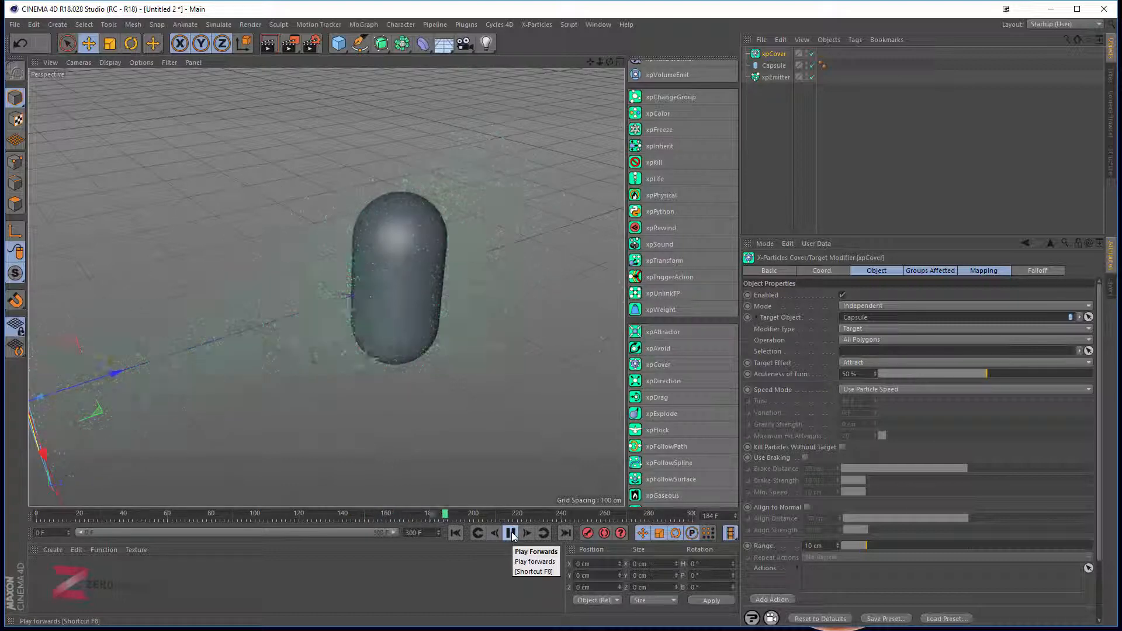
pyautogui.click(510, 533)
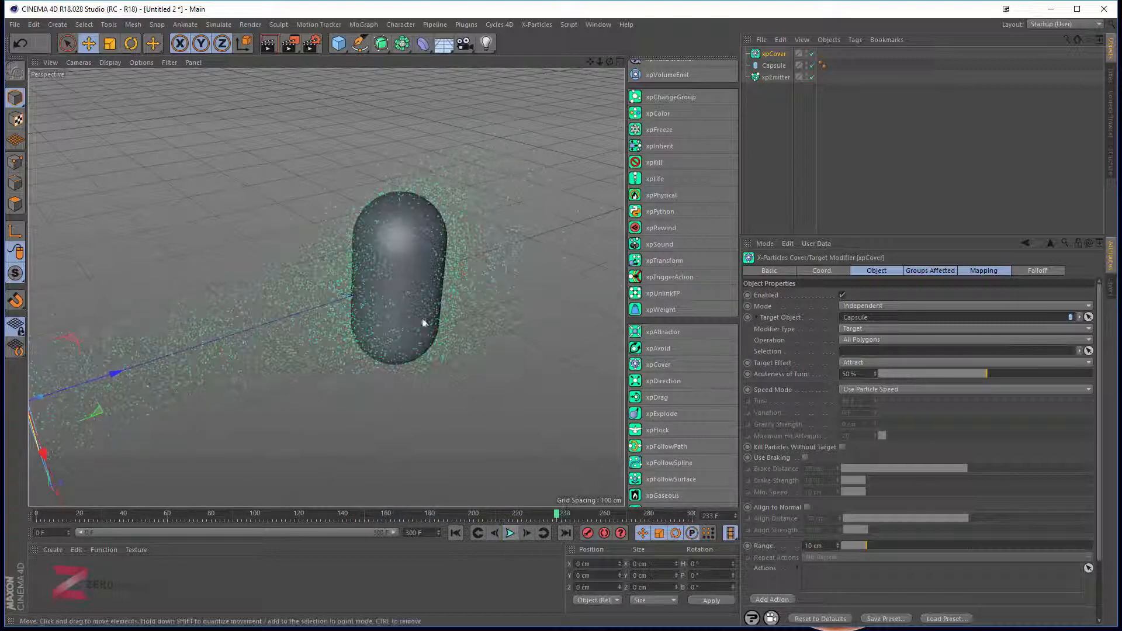
# Hide the capsule in the editor and render, and replay the simulation to examine the particles around its shape.
pyautogui.keyDown('alt'); pyautogui.moveTo(426, 321); pyautogui.dragTo(421, 292); pyautogui.keyUp('alt')
pyautogui.click(403, 241)
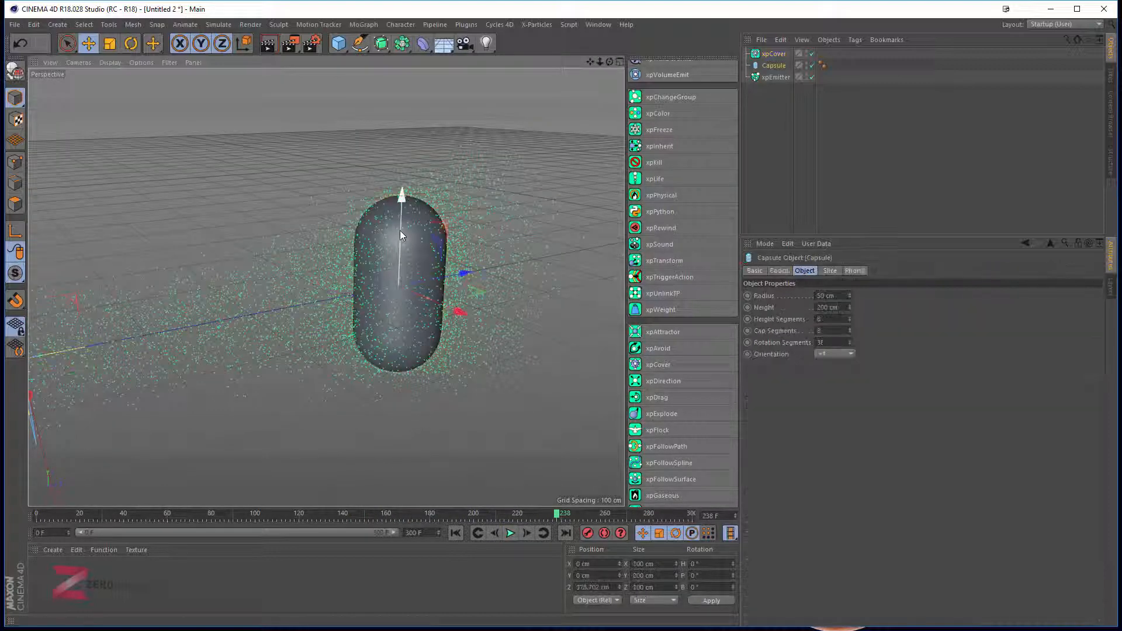
pyautogui.click(807, 63)
pyautogui.click(807, 63)
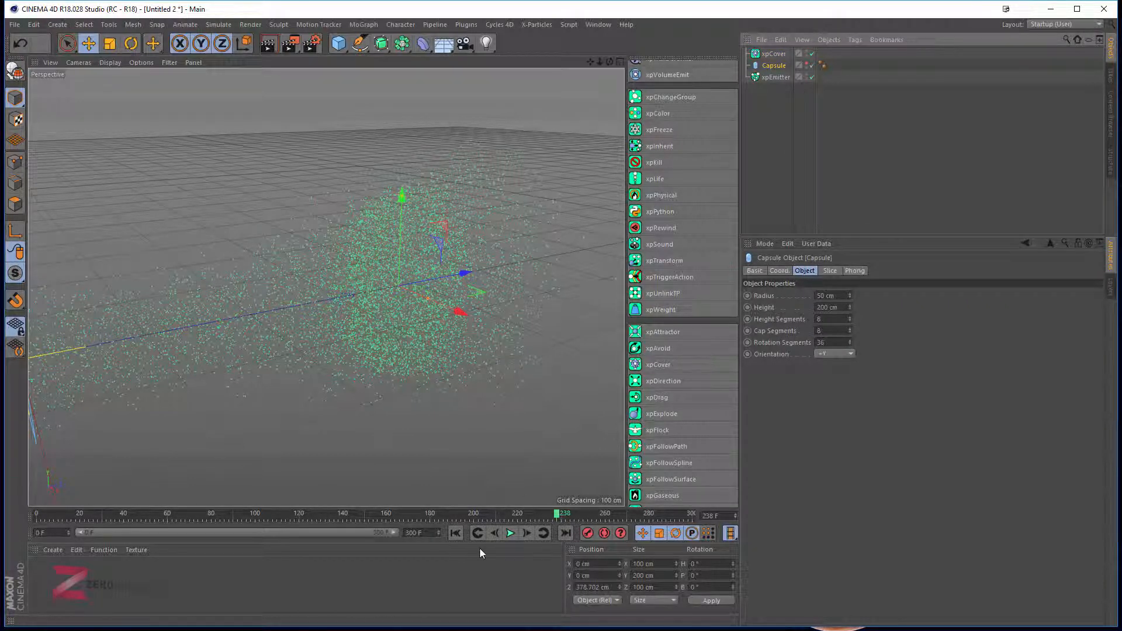
pyautogui.click(510, 534)
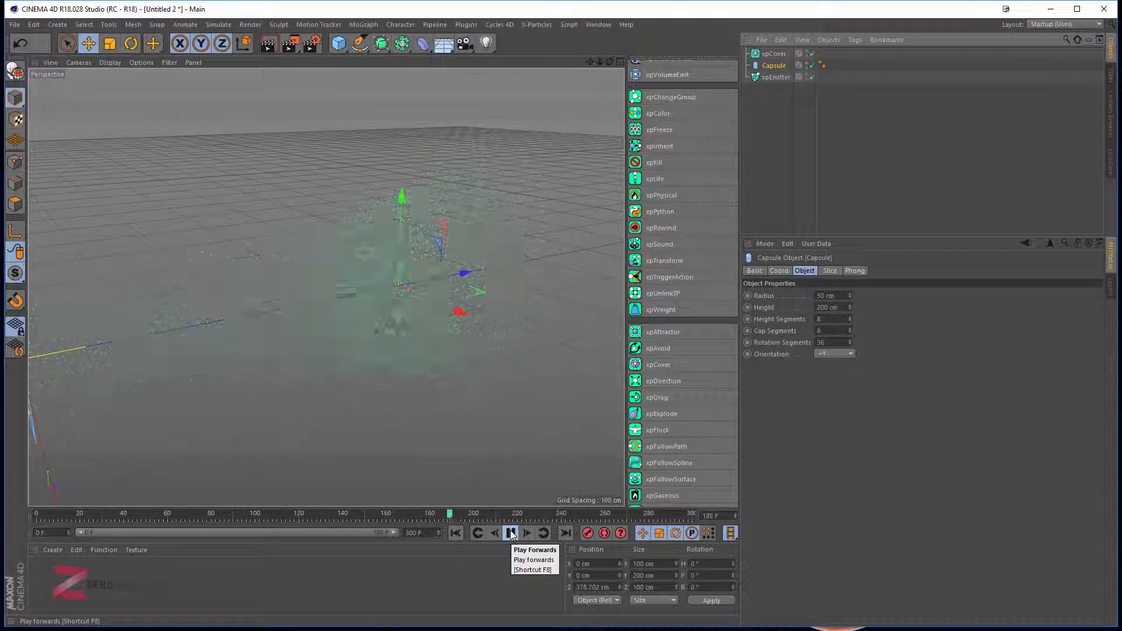
pyautogui.click(511, 533)
# Turn off Emit all Frames in the xpEmitter's emission settings and replay the simulation from the first frame.
pyautogui.click(776, 78)
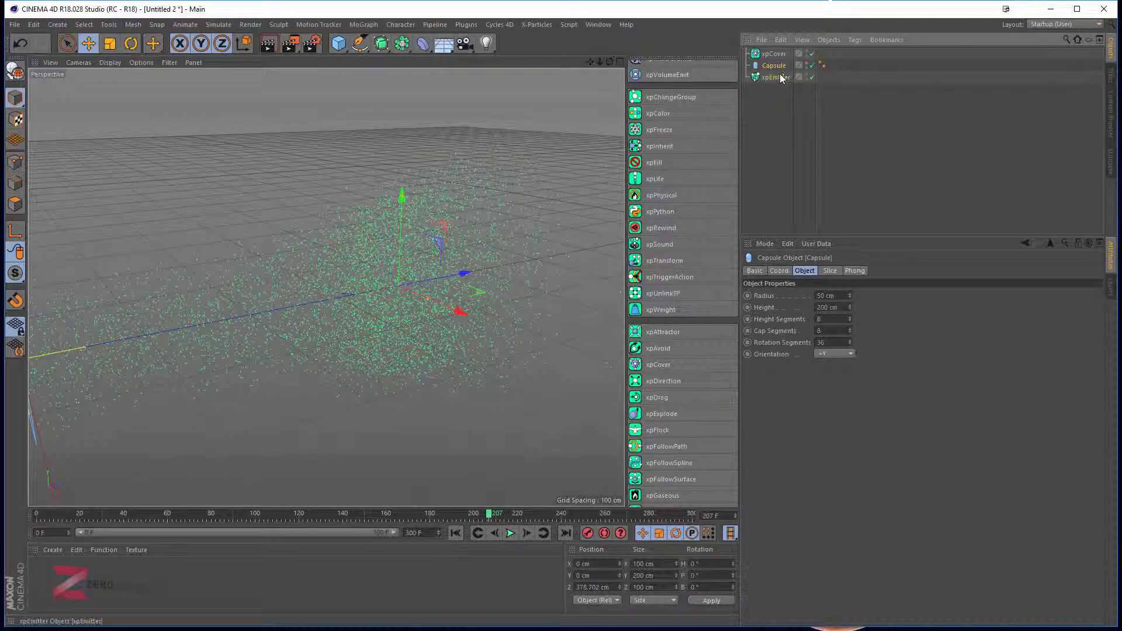
pyautogui.click(902, 271)
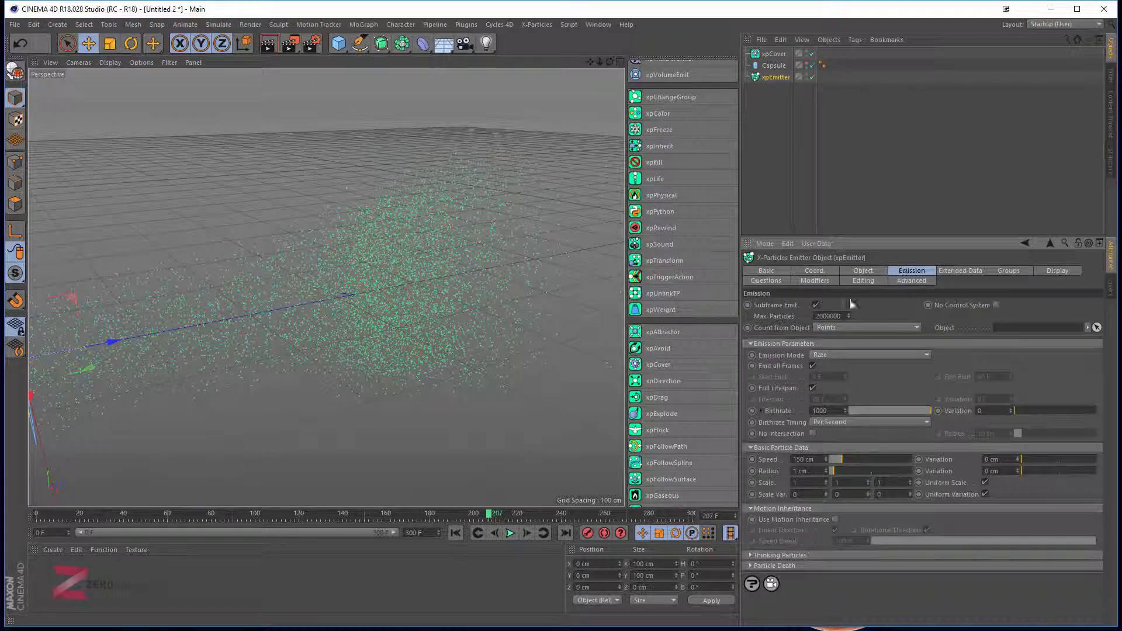
pyautogui.click(813, 367)
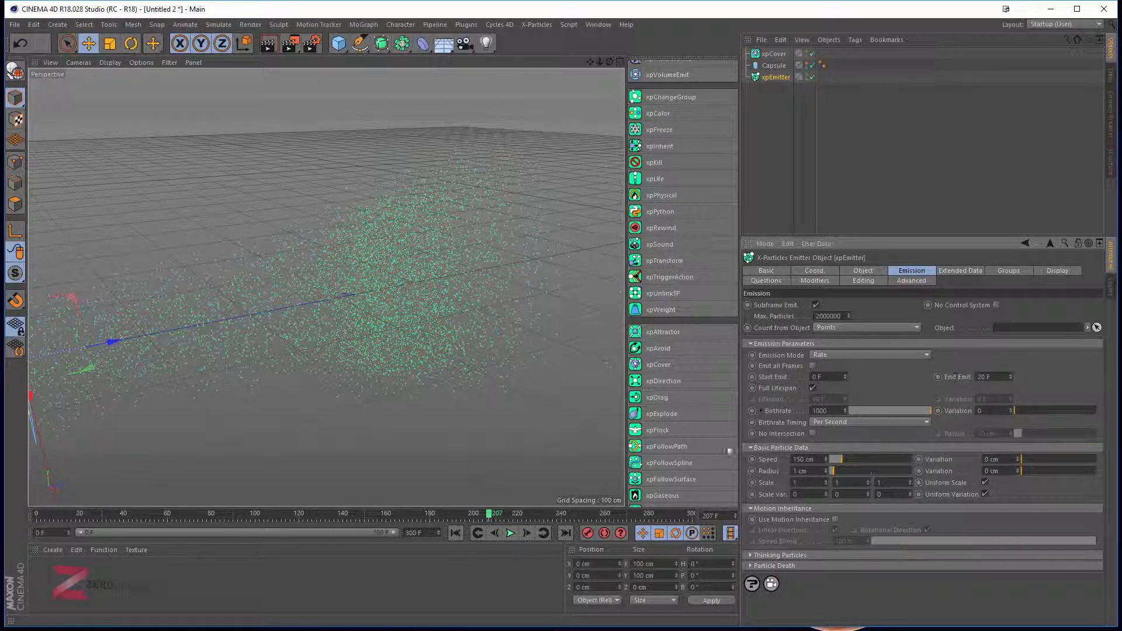
pyautogui.click(456, 533)
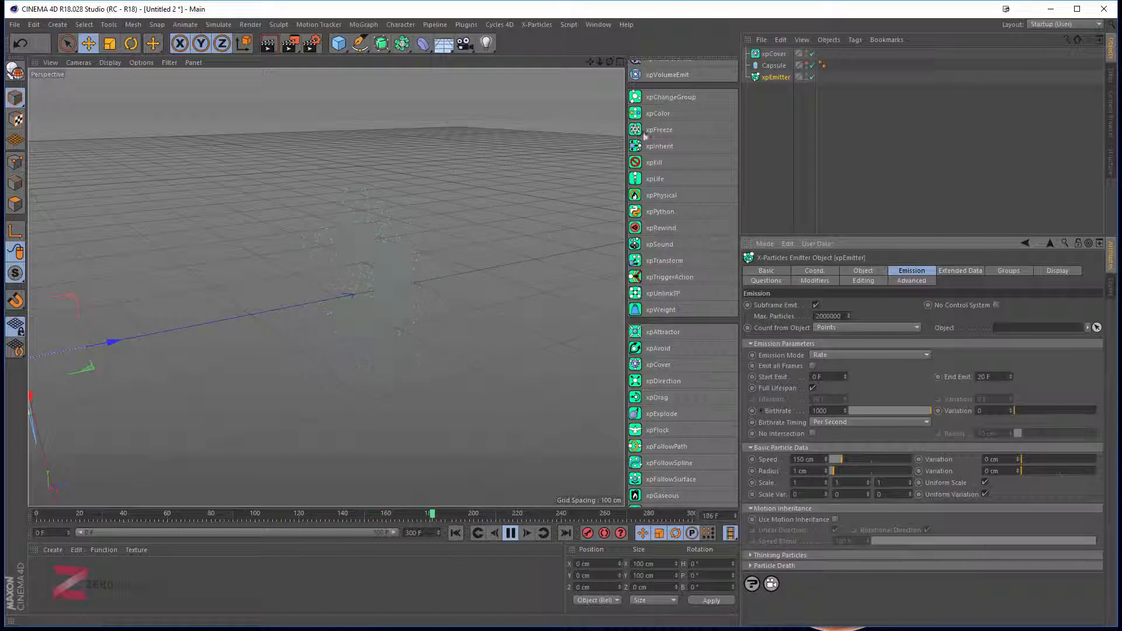
# Make the capsule visible in the editor again and replay the simulation briefly before pausing it.
pyautogui.click(809, 64)
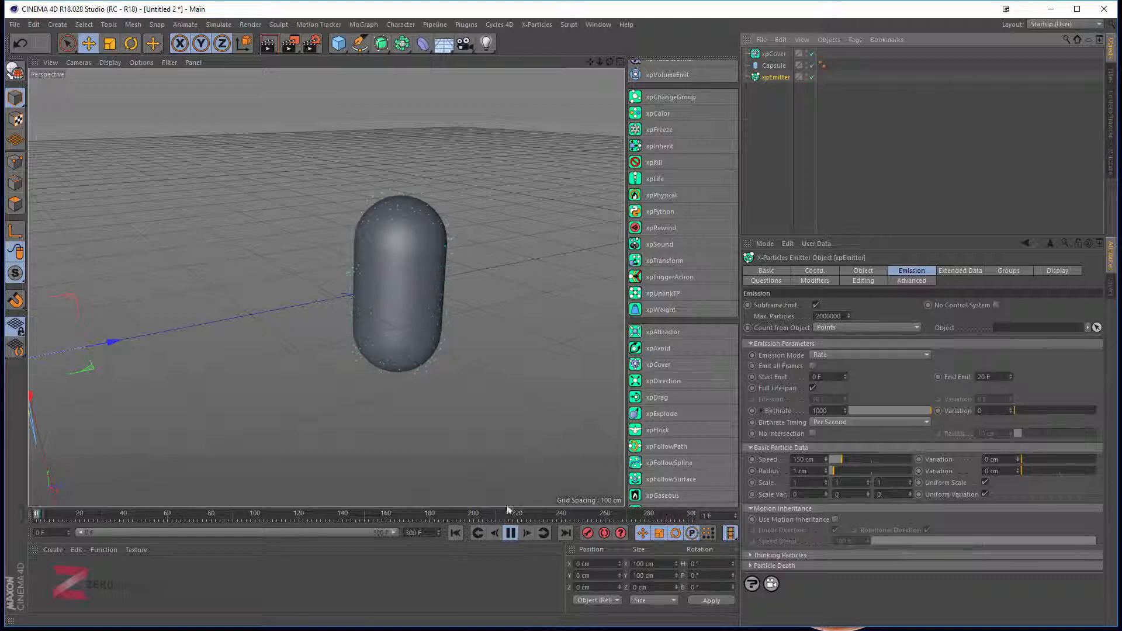
pyautogui.scroll(3, 414, 250)
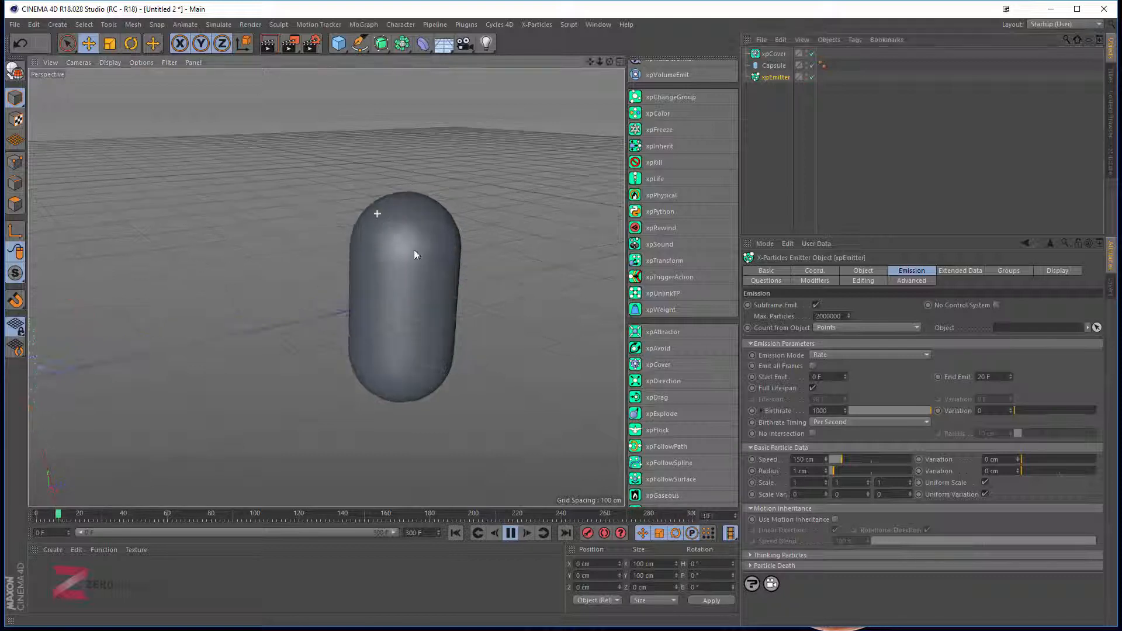
pyautogui.click(511, 533)
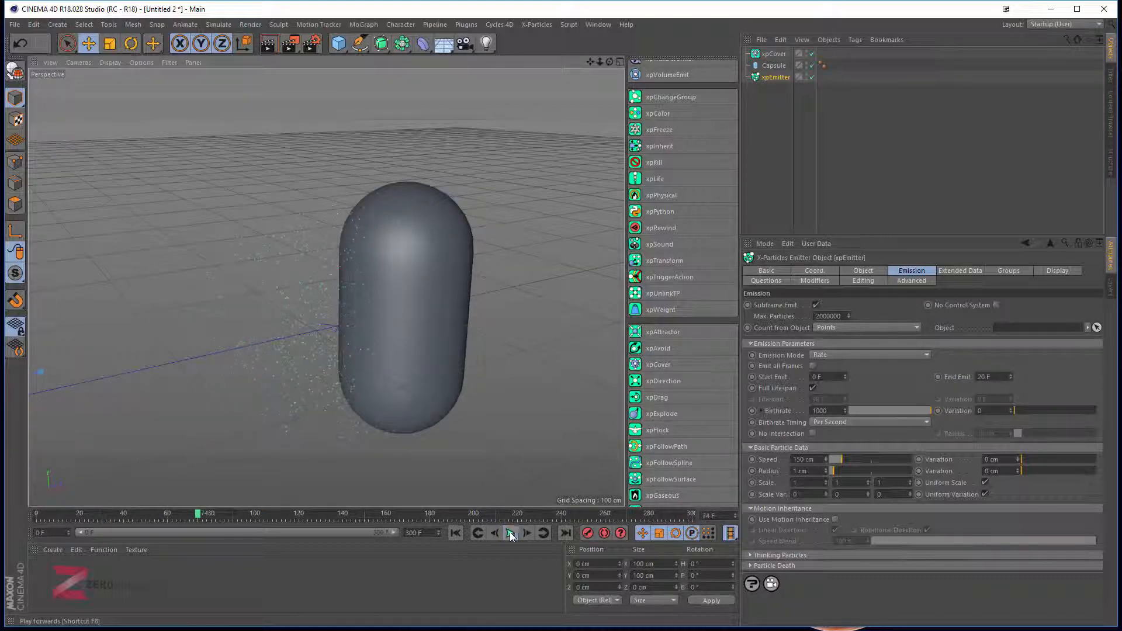
# Set the xpCover modifier type to Cover/Fill.
pyautogui.click(775, 52)
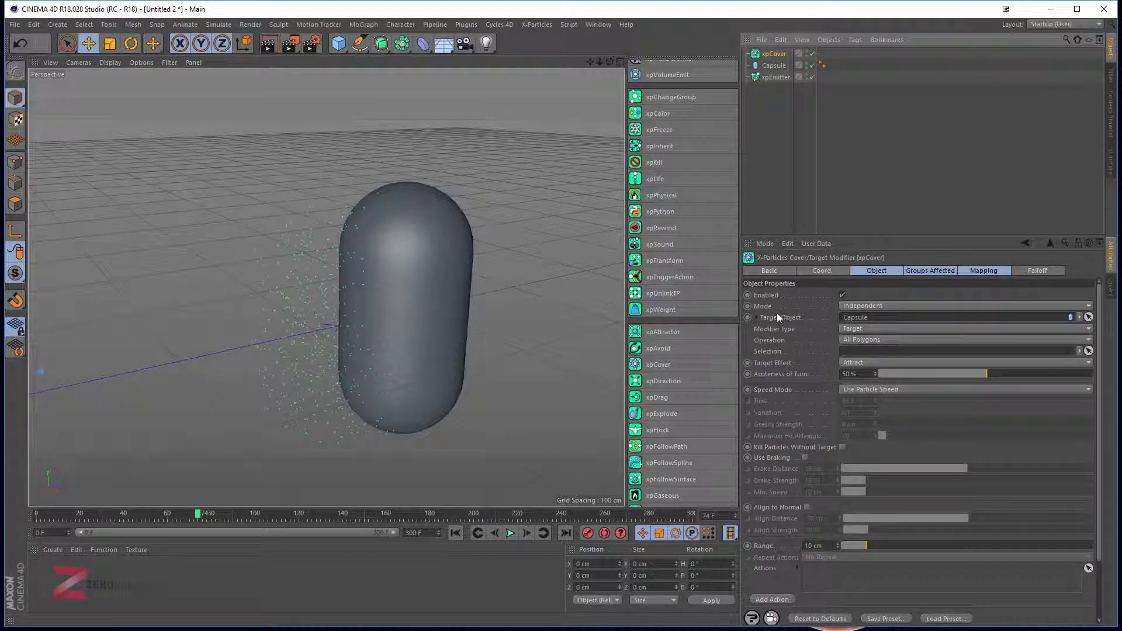
pyautogui.click(853, 329)
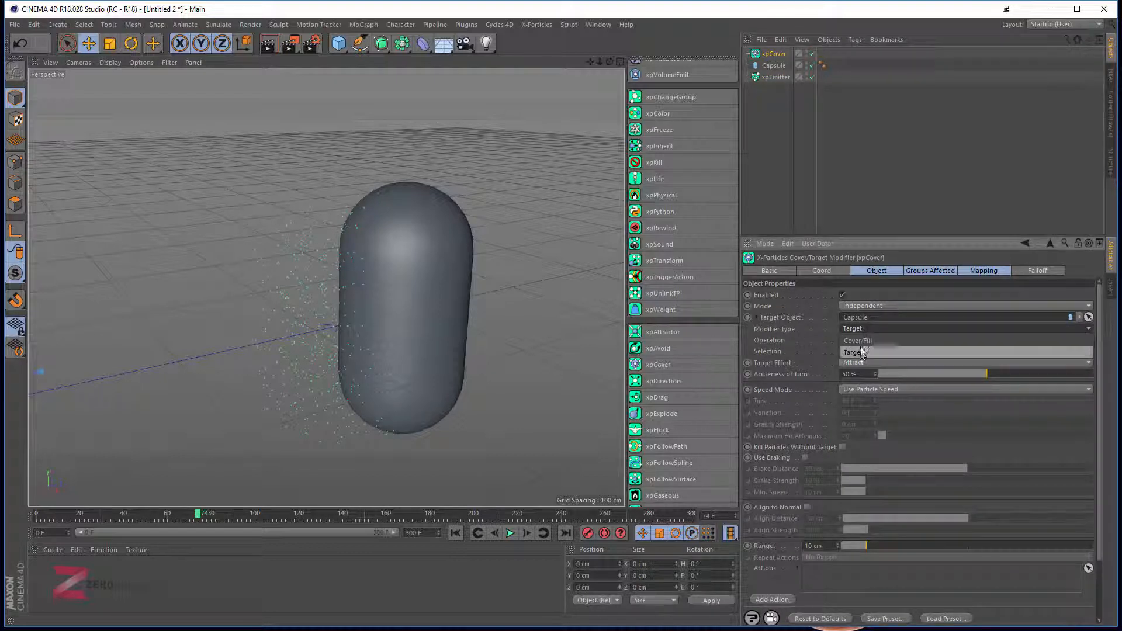
pyautogui.click(857, 353)
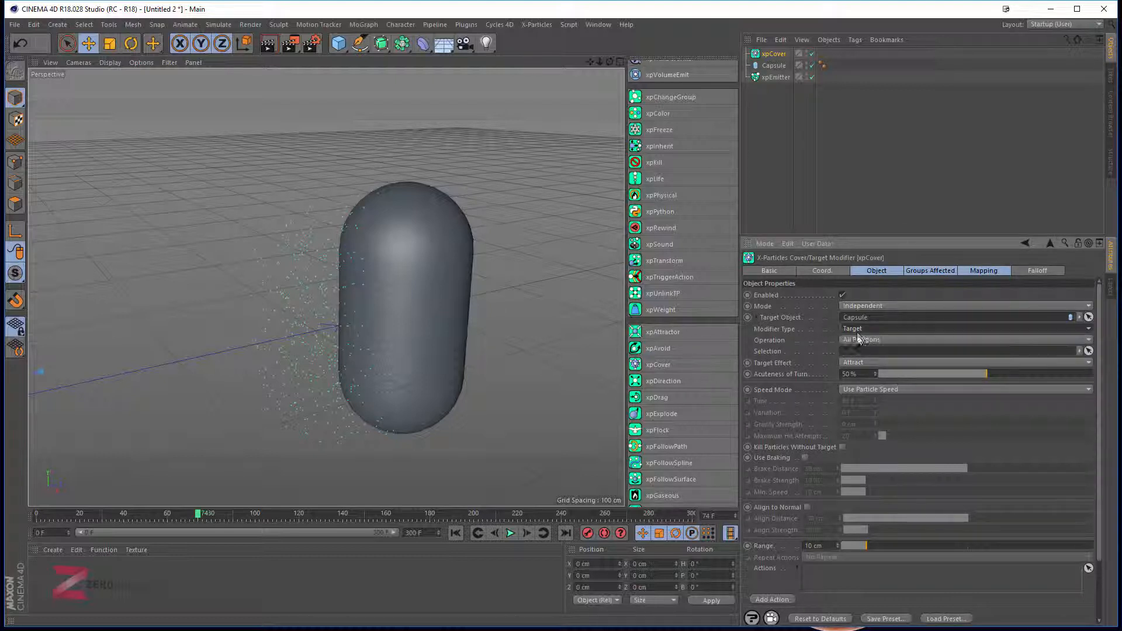
pyautogui.click(858, 339)
pyautogui.click(806, 328)
pyautogui.click(857, 329)
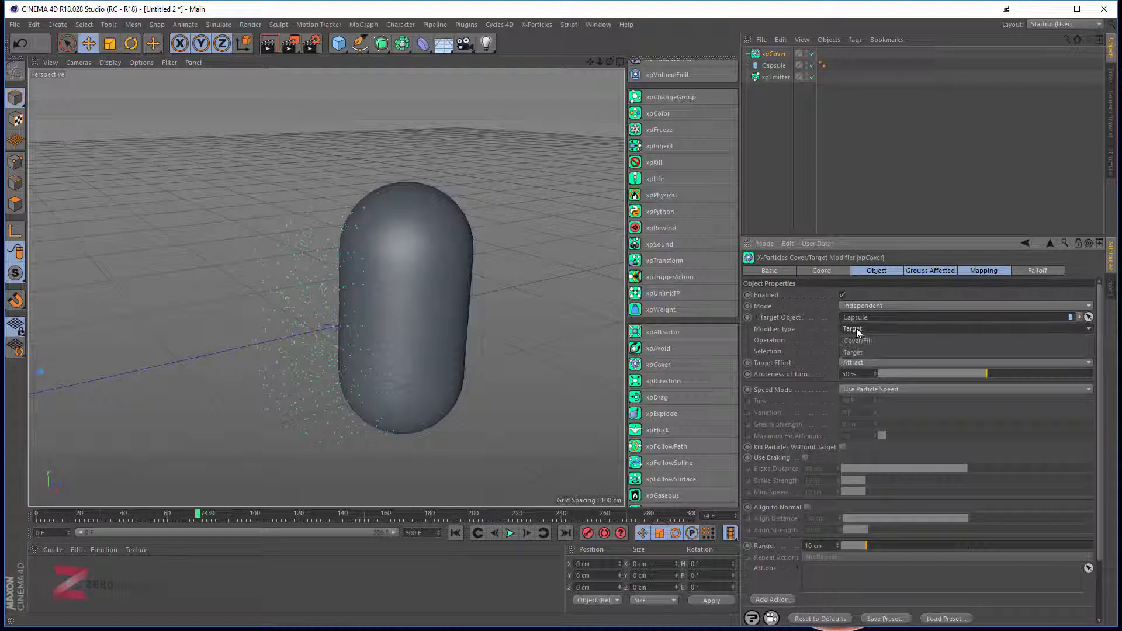
pyautogui.click(863, 340)
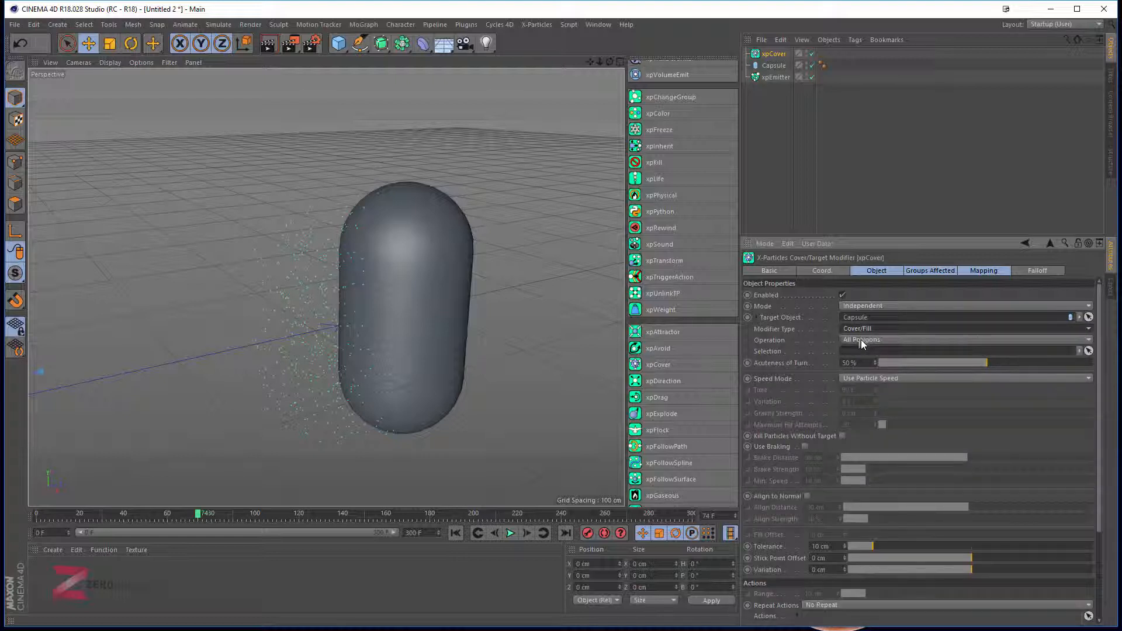
# Set the xpCover operation to Visible Polygons (Using Normals).
pyautogui.click(862, 339)
pyautogui.click(865, 340)
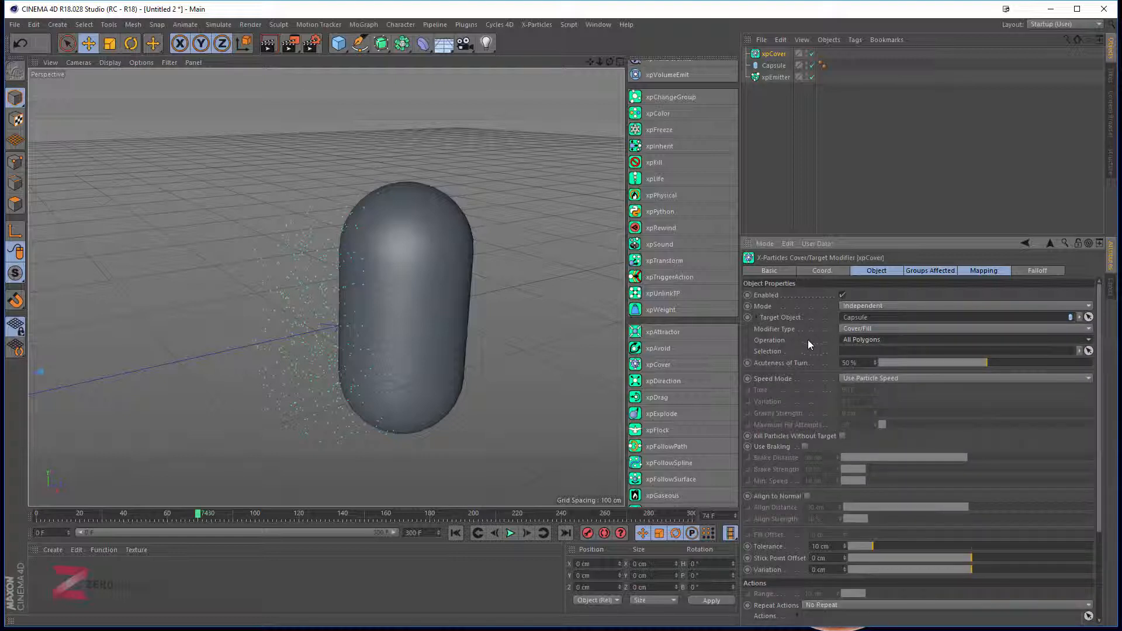
pyautogui.click(869, 344)
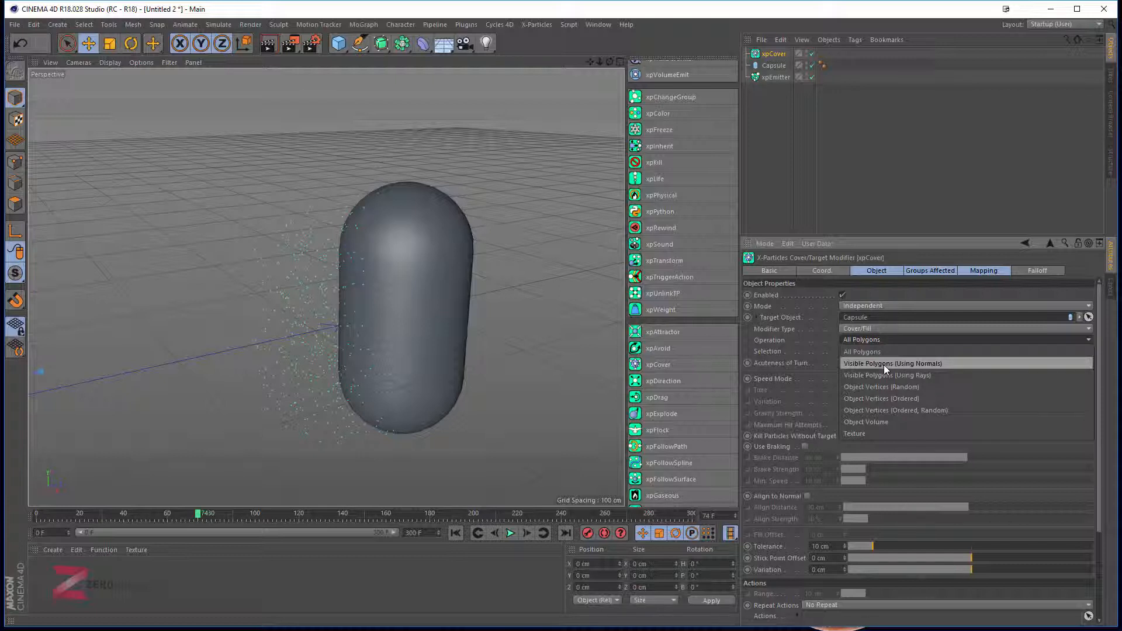
pyautogui.click(884, 364)
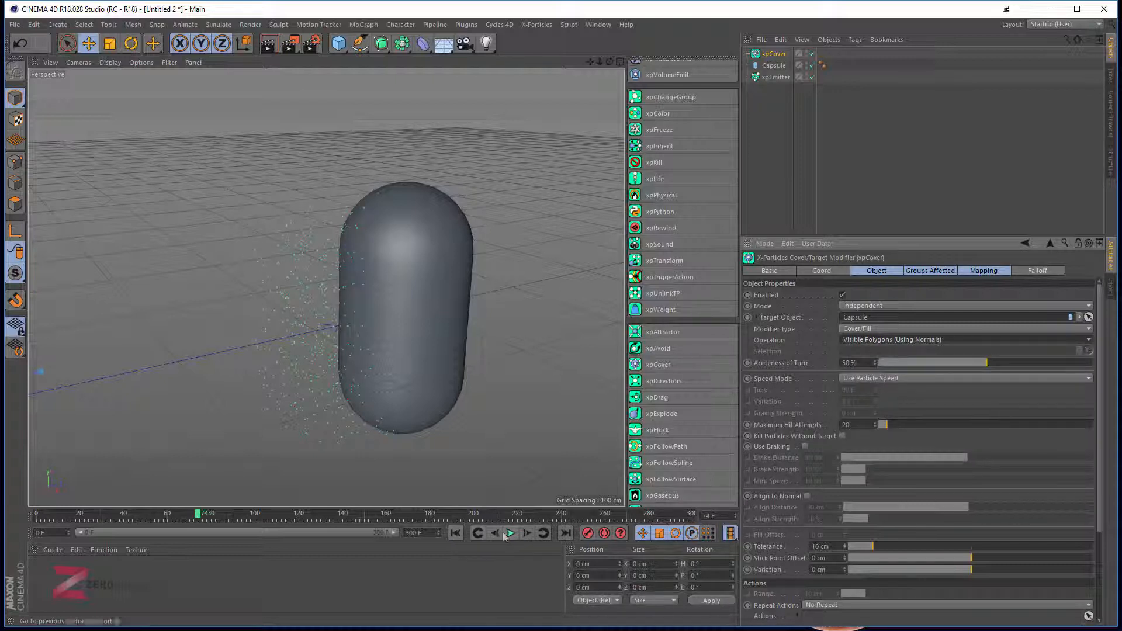
# Return to the first frame and move the capsule along Z closer to the emitter, to about 226 cm.
pyautogui.click(455, 533)
pyautogui.click(392, 240)
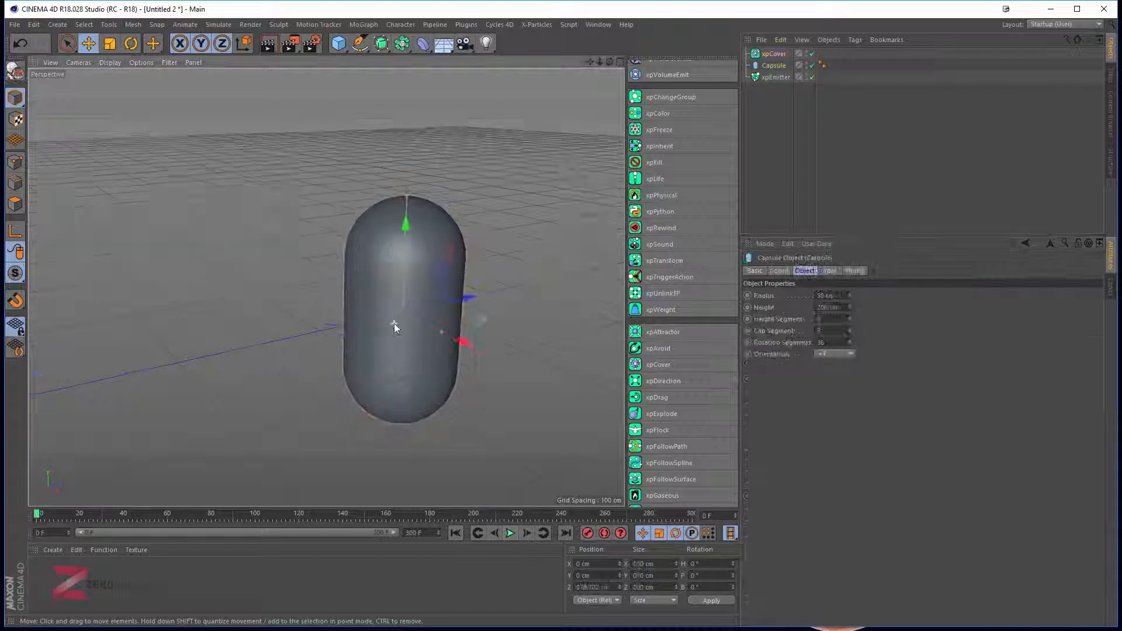
pyautogui.moveTo(455, 304); pyautogui.dragTo(274, 344)
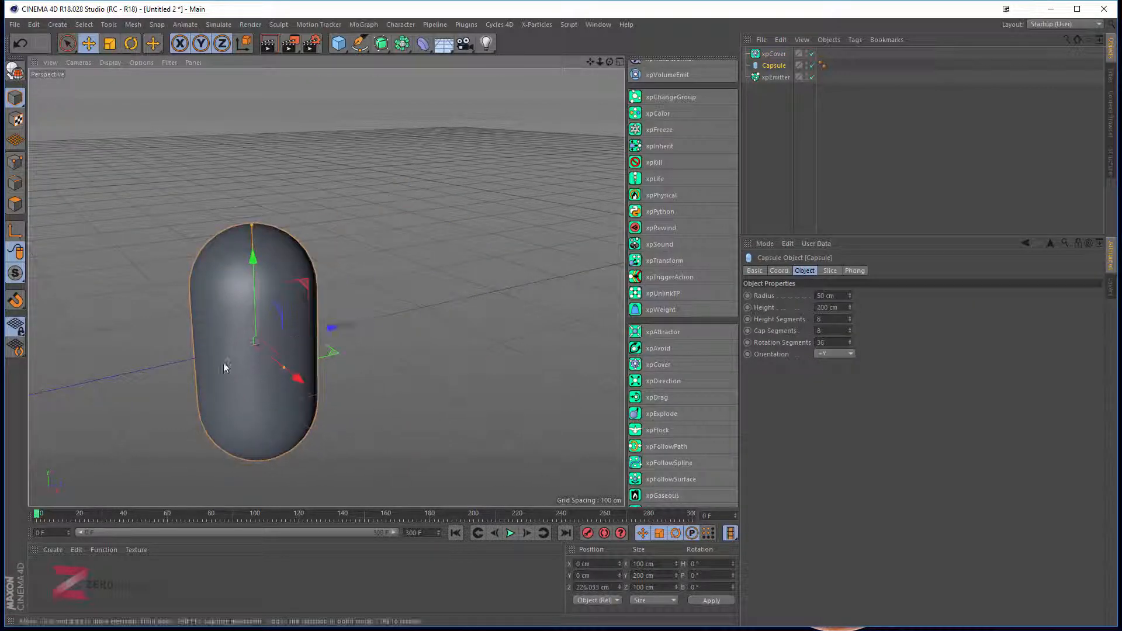
pyautogui.keyDown('alt'); pyautogui.moveTo(224, 367); pyautogui.dragTo(425, 304, button='middle'); pyautogui.keyUp('alt')
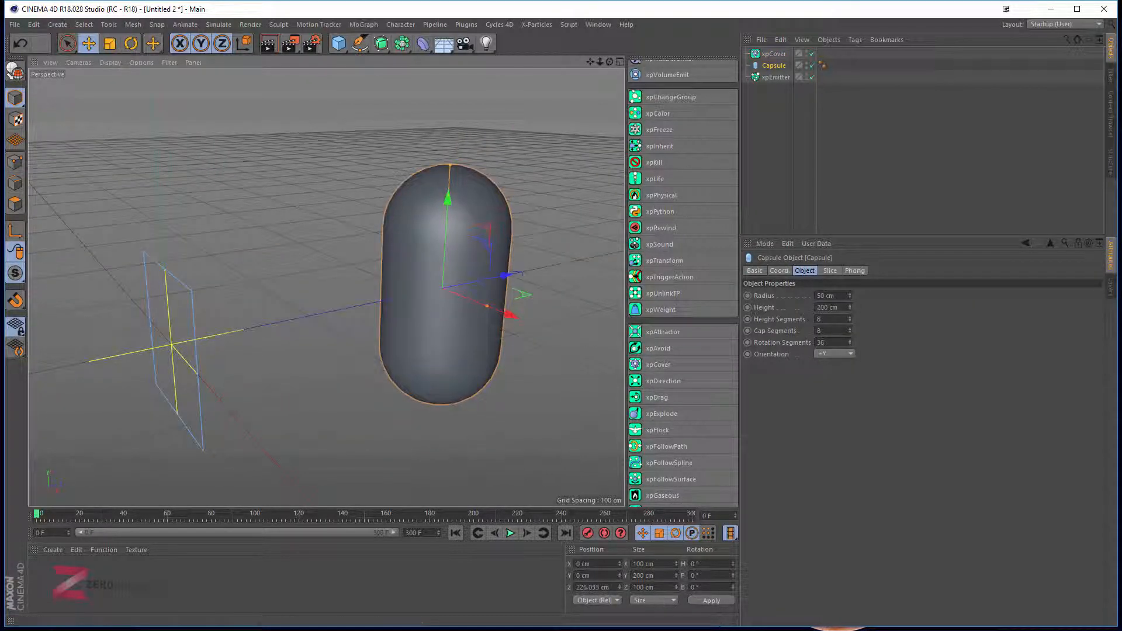
# Play the simulation and pause it to examine which side of the capsule the particles cover.
pyautogui.click(508, 534)
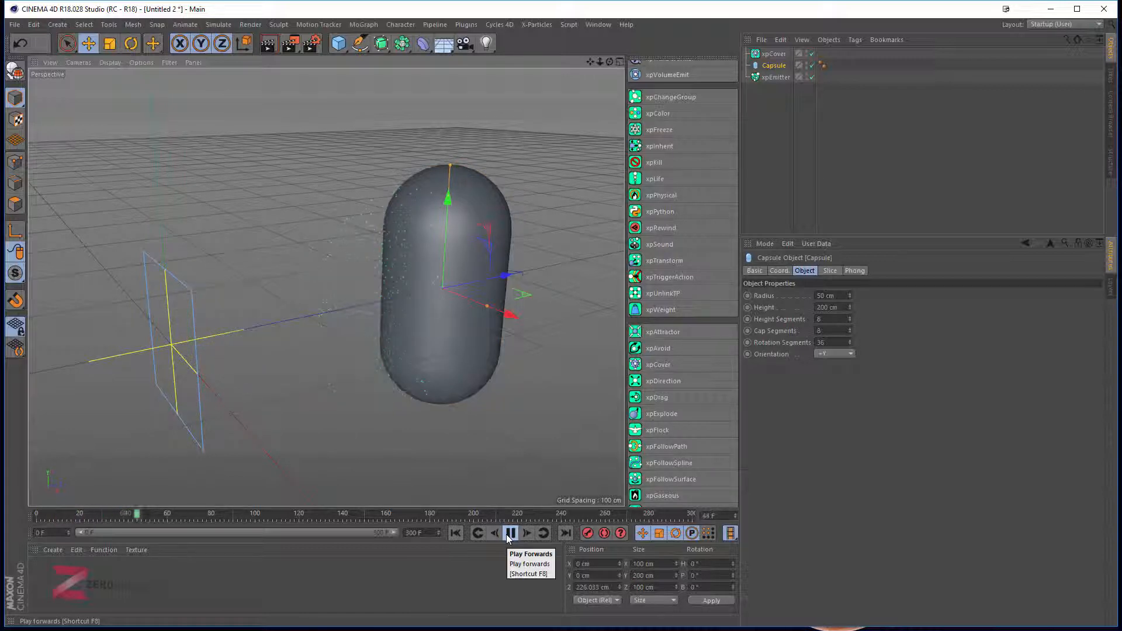
pyautogui.click(510, 534)
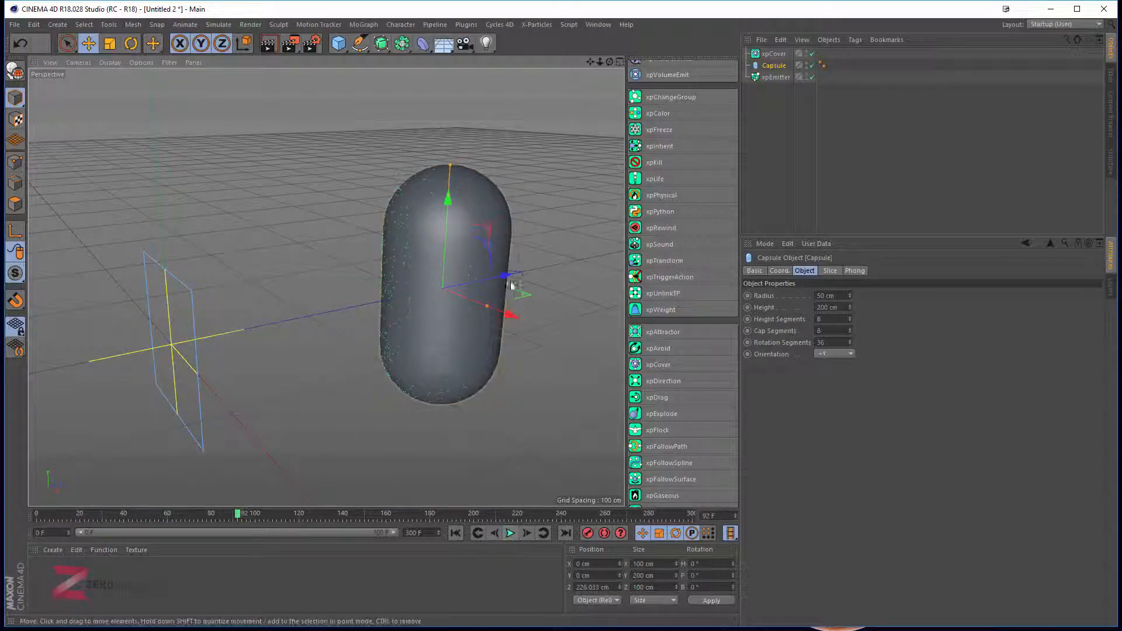
pyautogui.moveTo(508, 283)
pyautogui.keyDown('alt'); pyautogui.mouseDown()
pyautogui.moveTo(354, 246)
pyautogui.moveTo(503, 288)
pyautogui.mouseUp(); pyautogui.keyUp('alt')
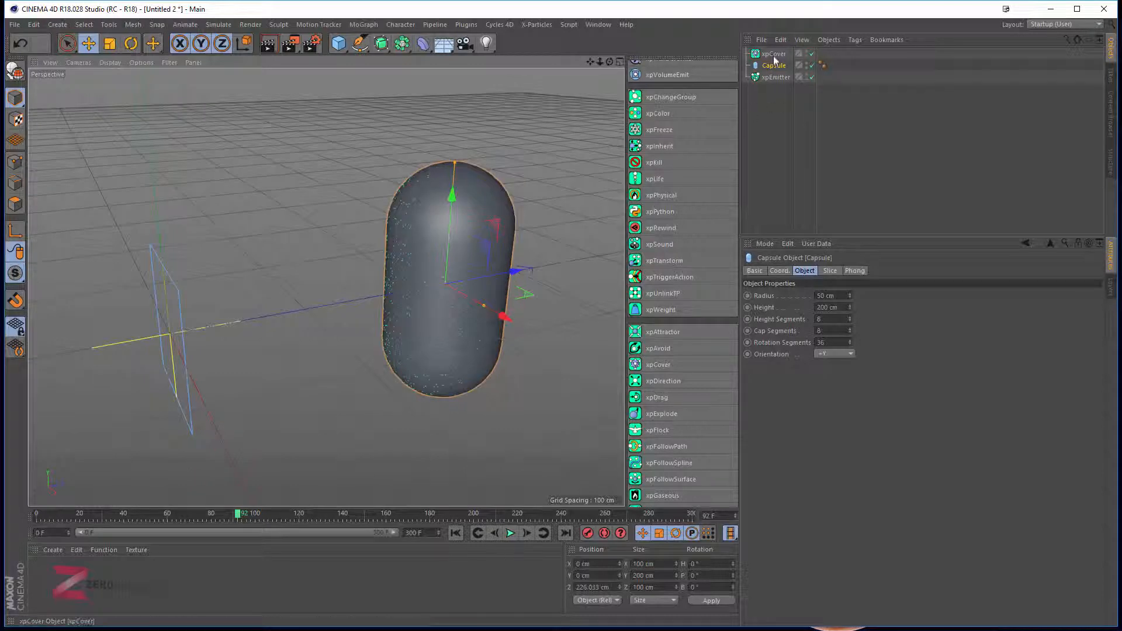
# Set the xpCover operation to Object Vertices (Random) and replay the simulation from the first frame.
pyautogui.click(773, 53)
pyautogui.click(875, 342)
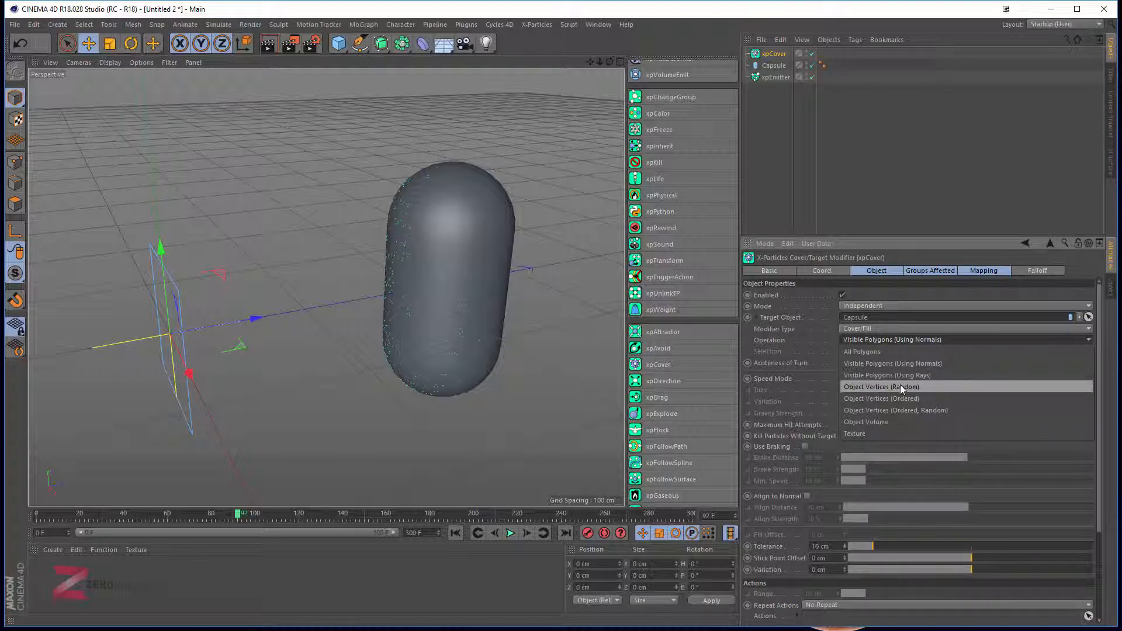
pyautogui.click(915, 391)
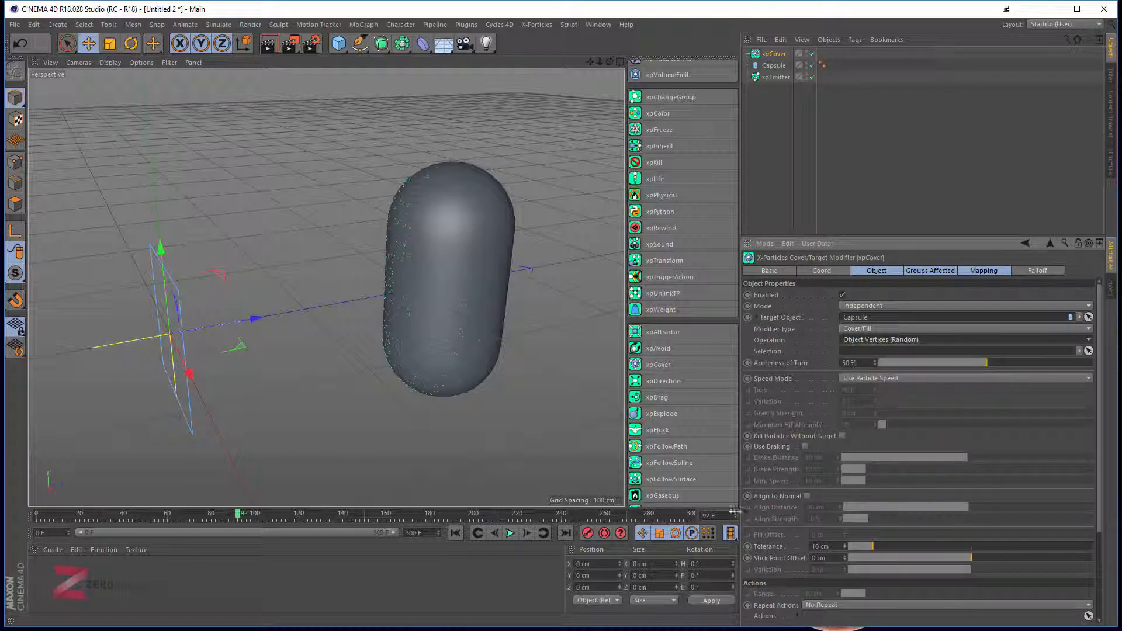
pyautogui.click(455, 533)
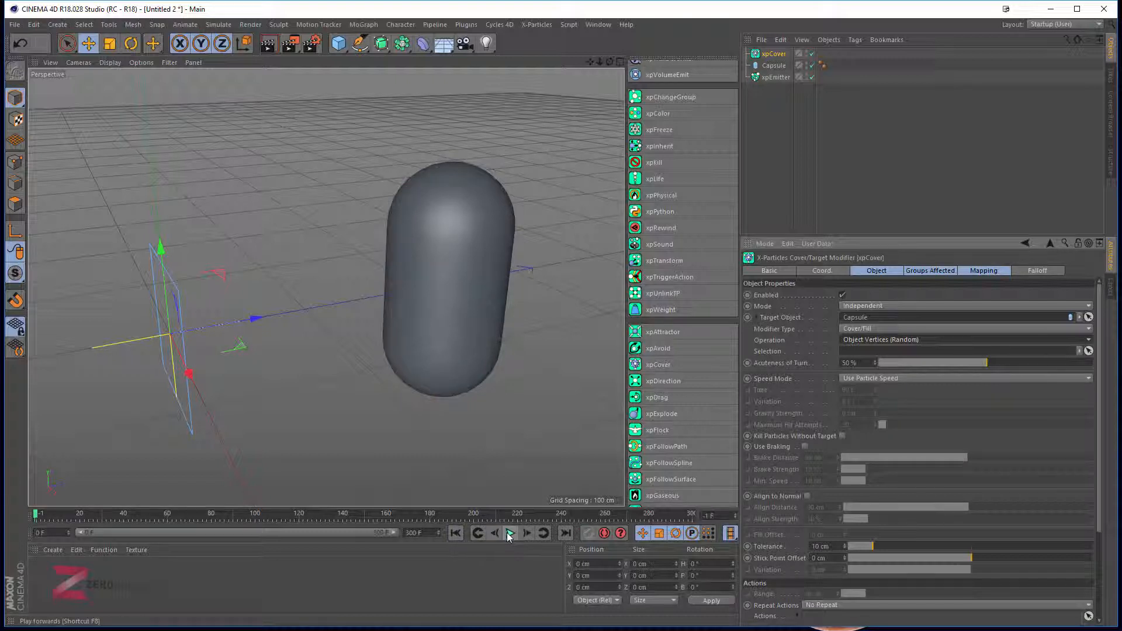
pyautogui.click(512, 534)
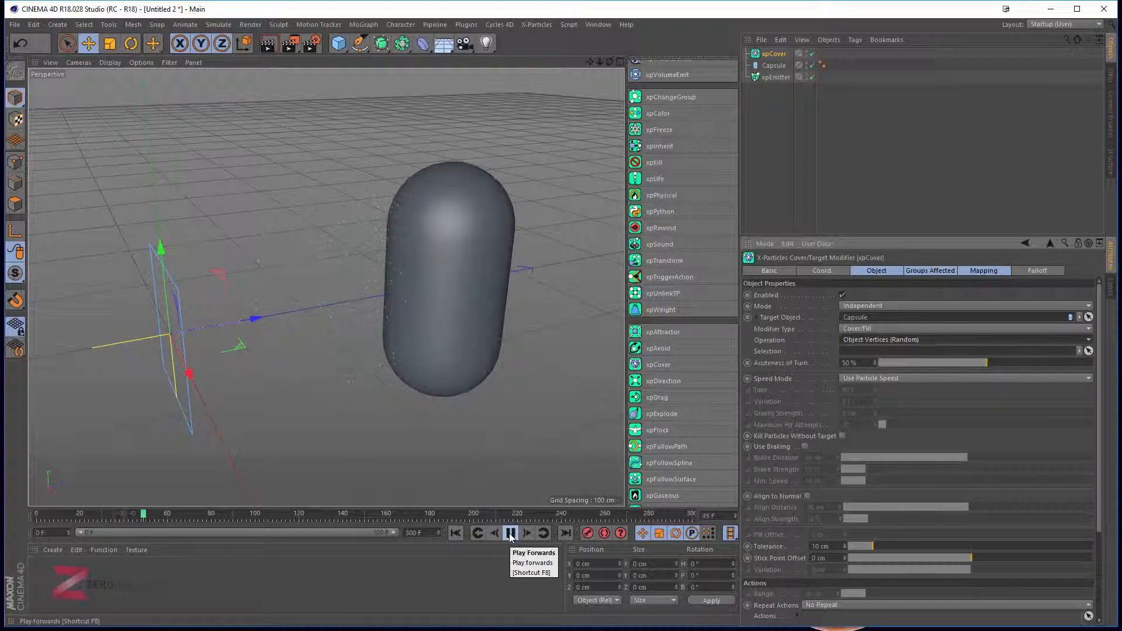
pyautogui.click(510, 534)
pyautogui.scroll(5, 476, 252)
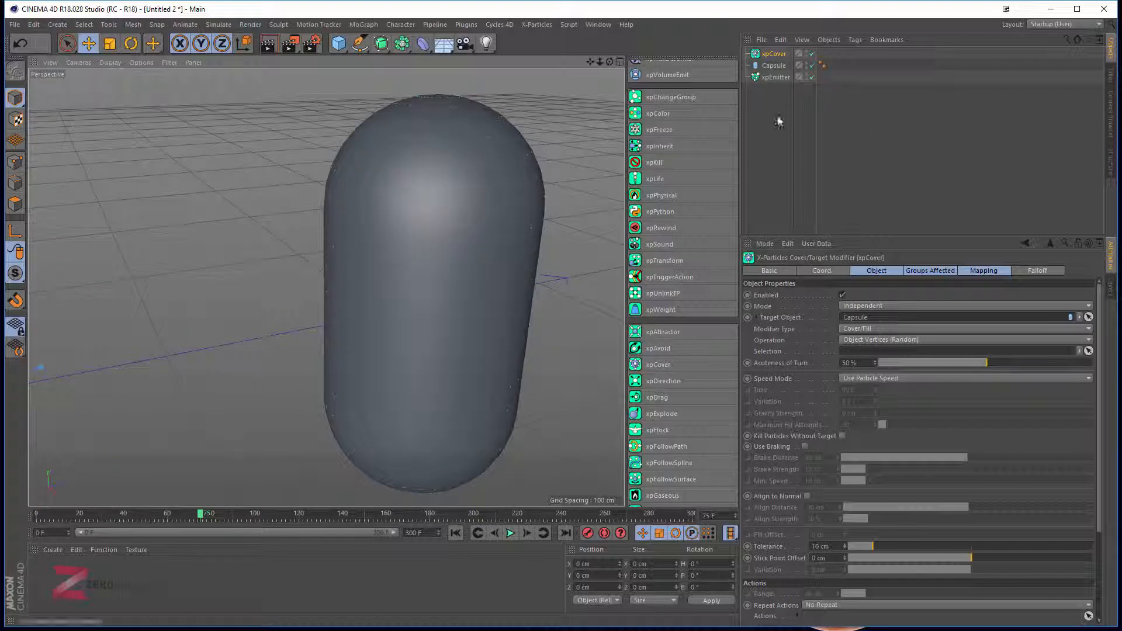
# Set the xpEmitter's editor display to Circle and replay the simulation from the first frame to examine the particles on the capsule.
pyautogui.click(776, 77)
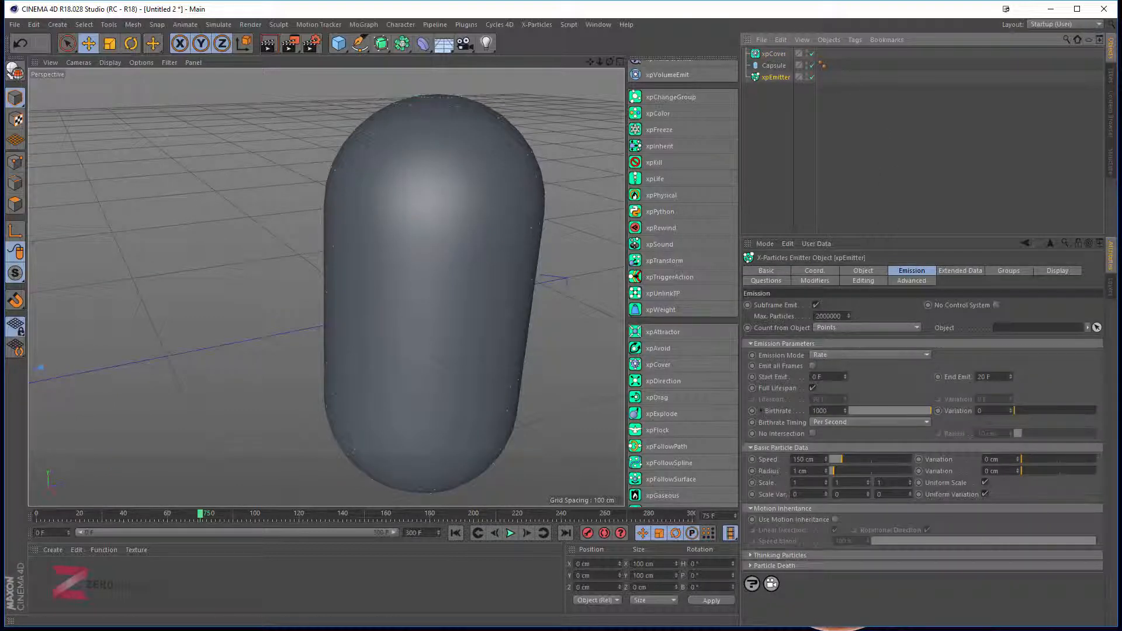
pyautogui.click(1056, 272)
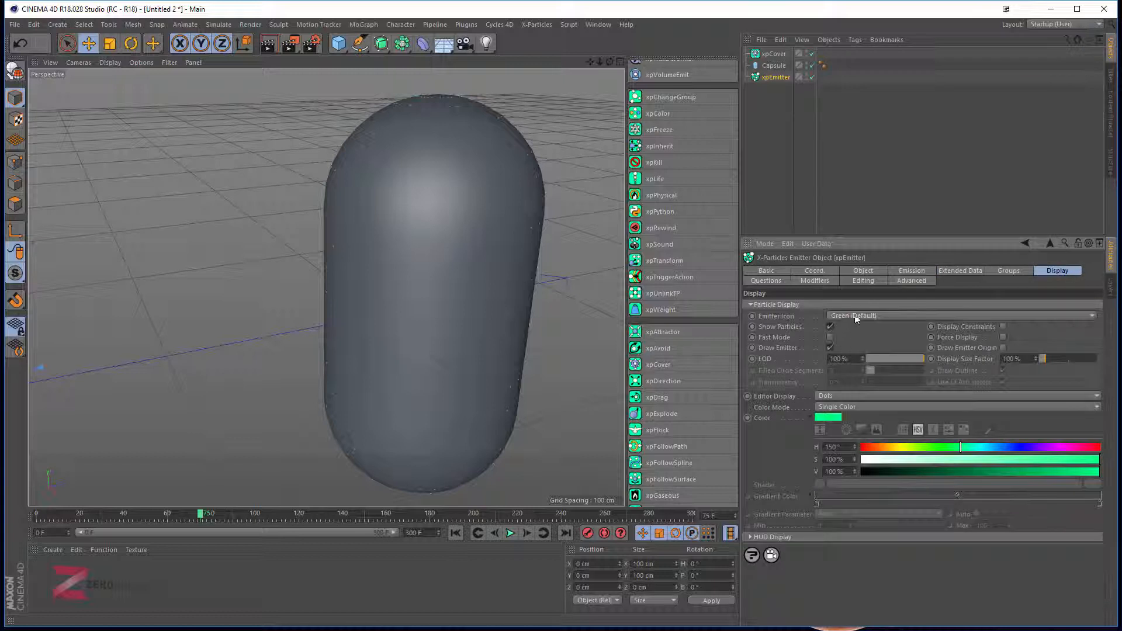
pyautogui.click(847, 398)
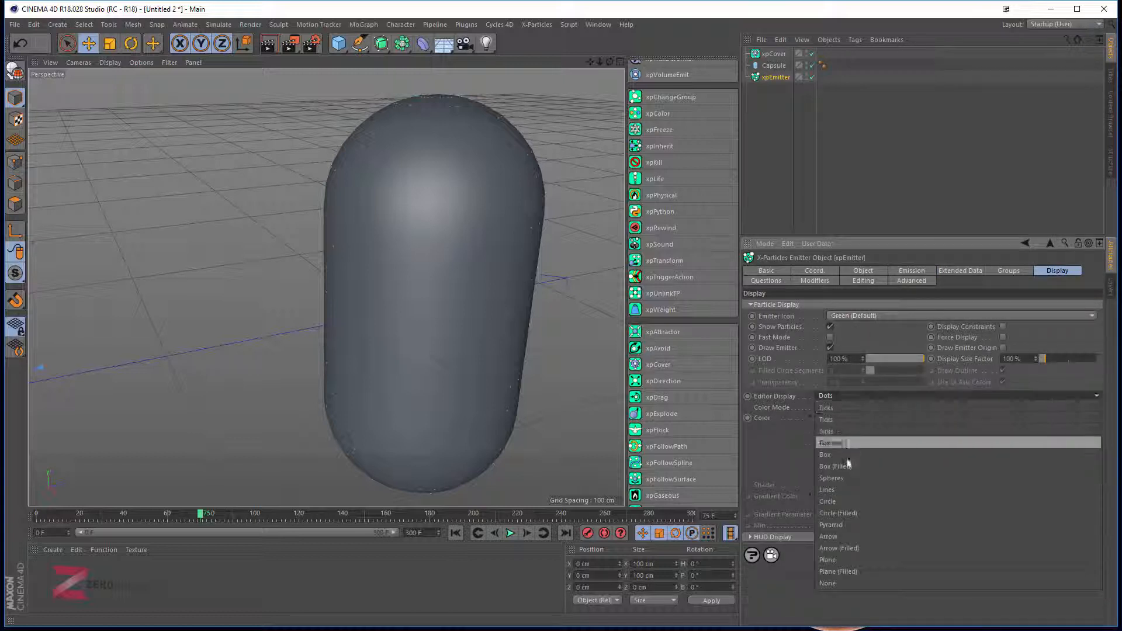
pyautogui.click(847, 501)
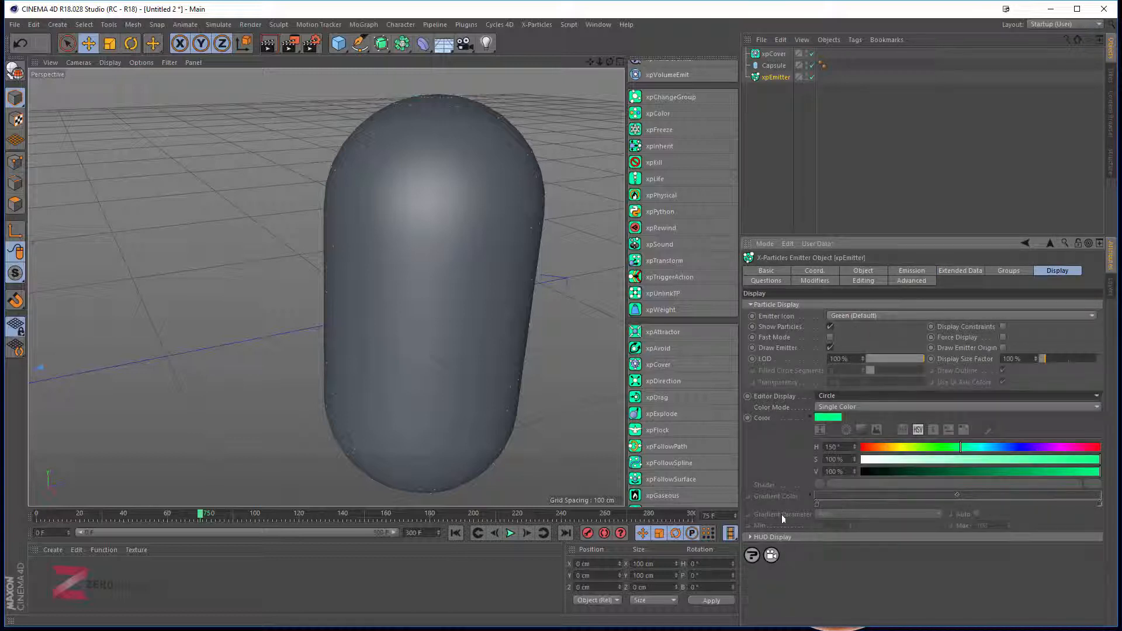
pyautogui.click(455, 533)
pyautogui.click(511, 533)
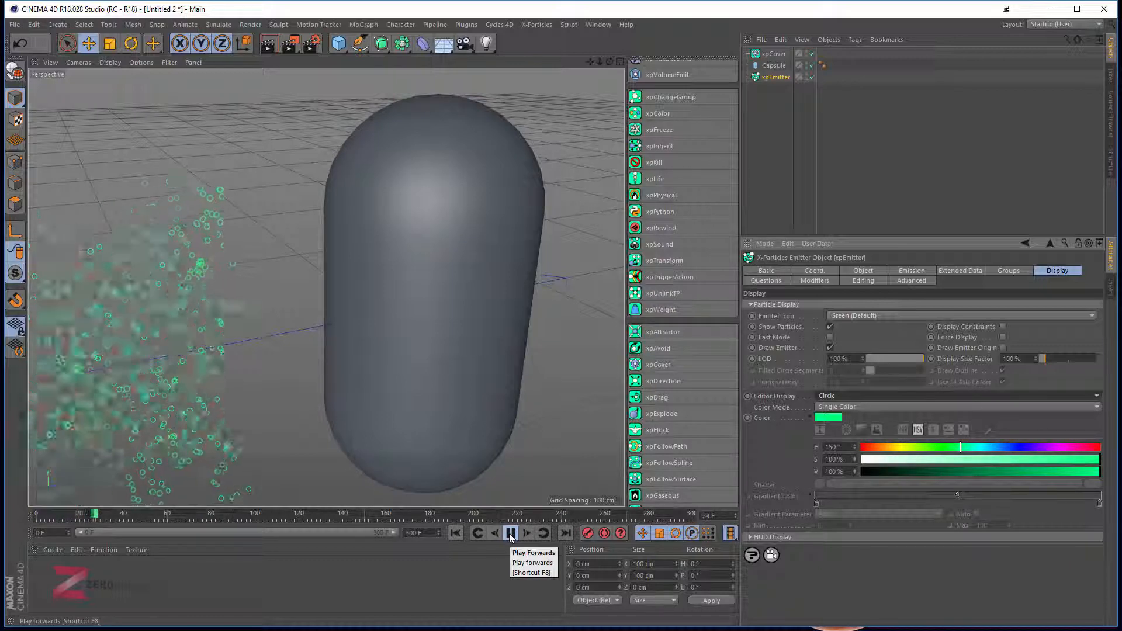
pyautogui.click(509, 536)
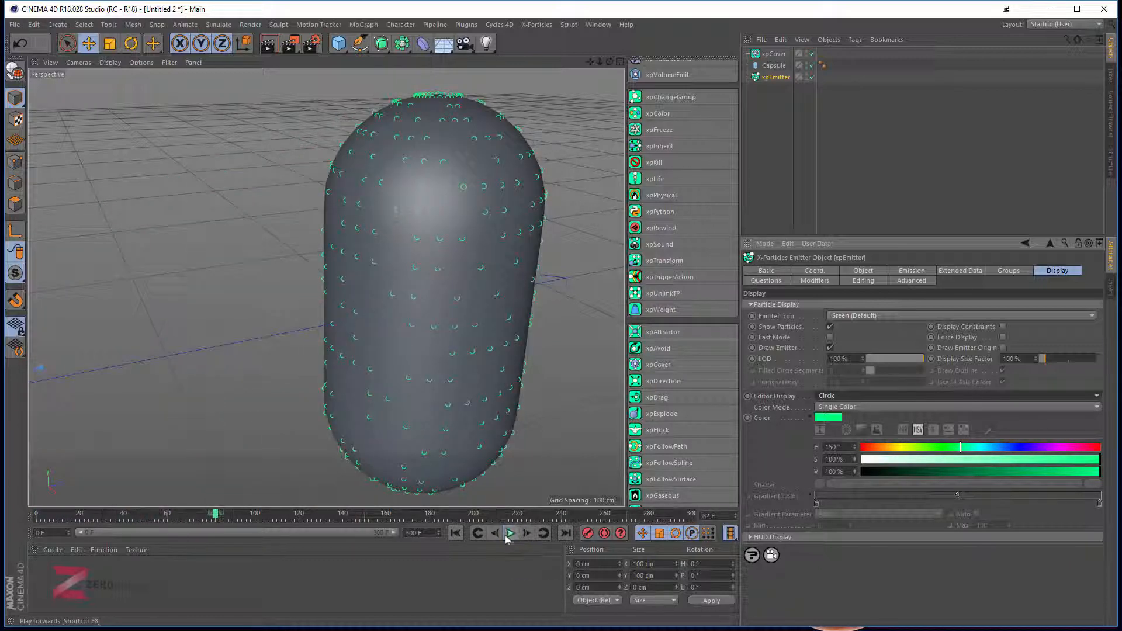
pyautogui.keyDown('alt'); pyautogui.moveTo(427, 348); pyautogui.dragTo(485, 319); pyautogui.keyUp('alt')
# Set the xpCover operation to Object Volume and replay the simulation from the first frame.
pyautogui.click(777, 56)
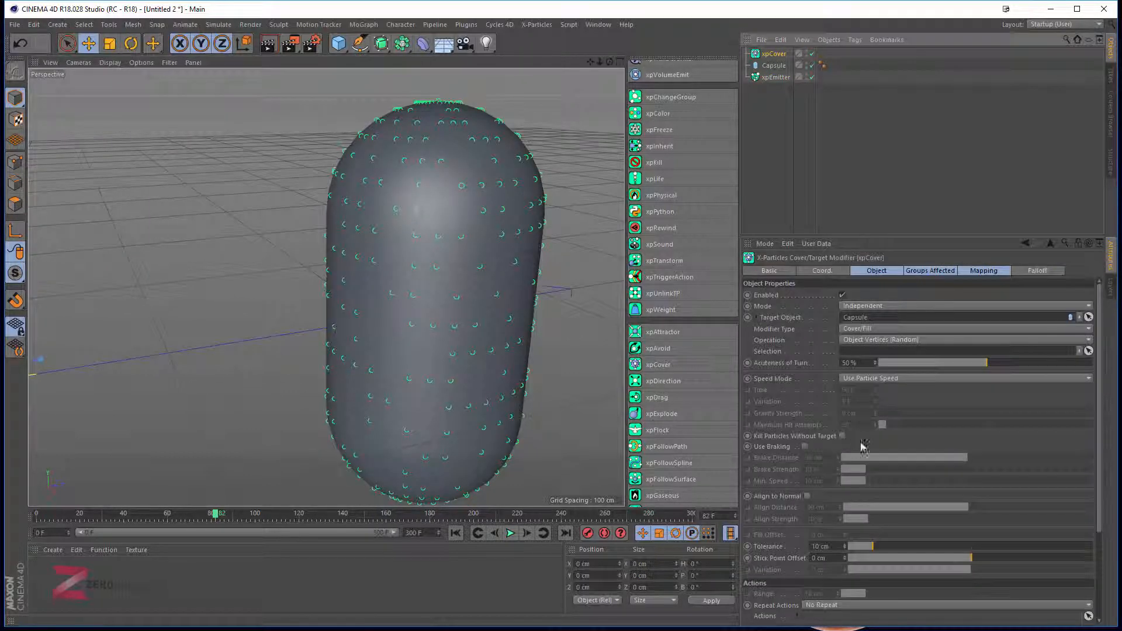
pyautogui.click(883, 341)
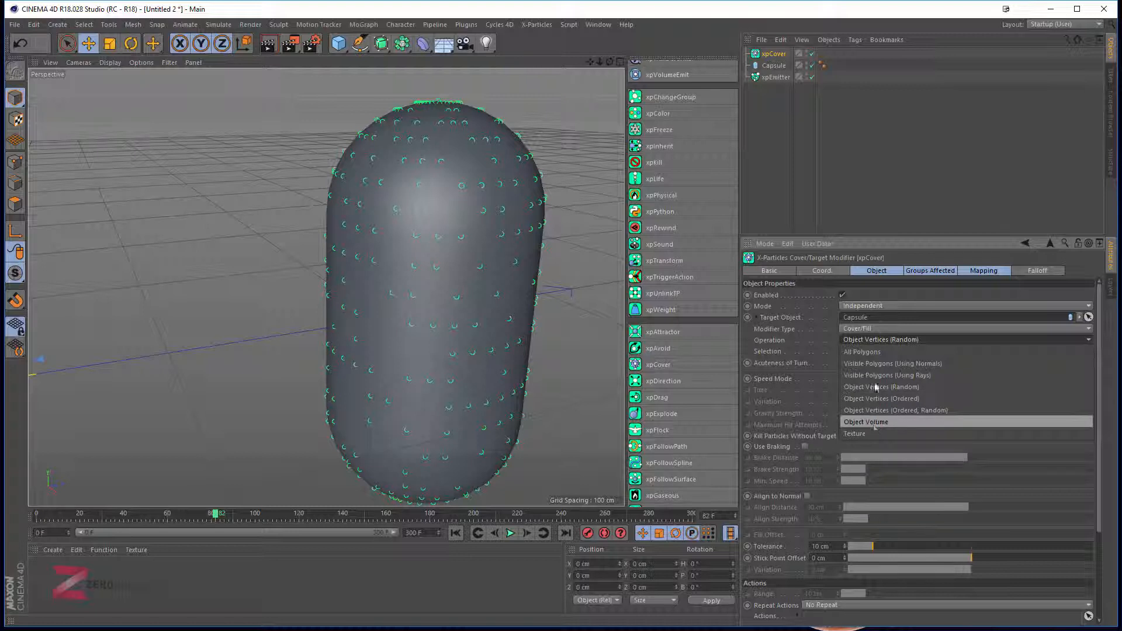
pyautogui.click(880, 426)
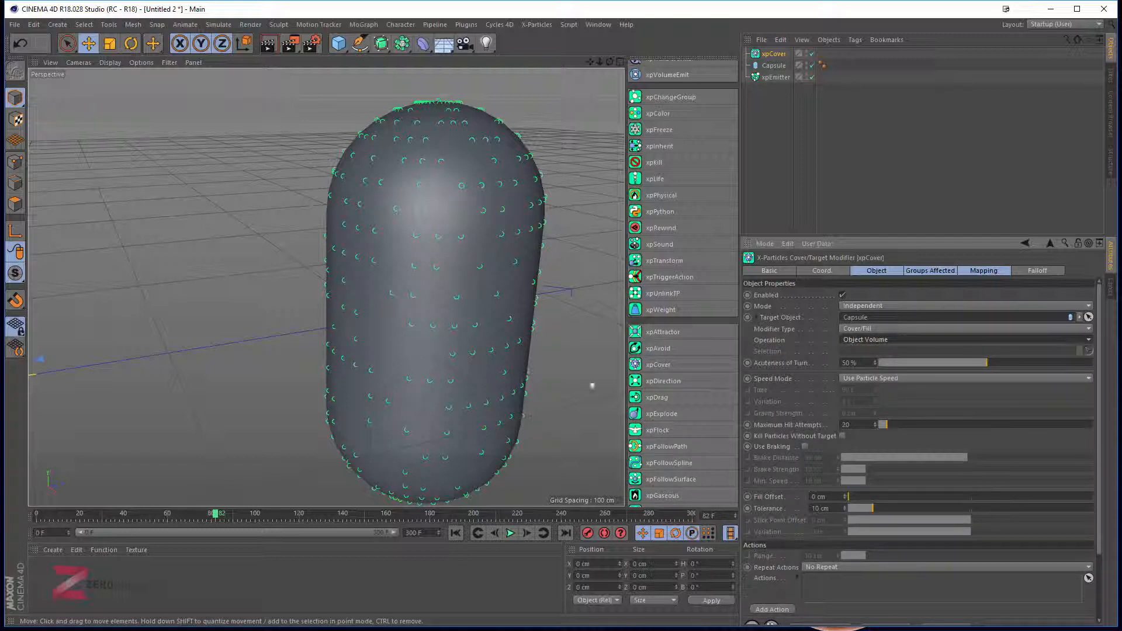
pyautogui.click(510, 533)
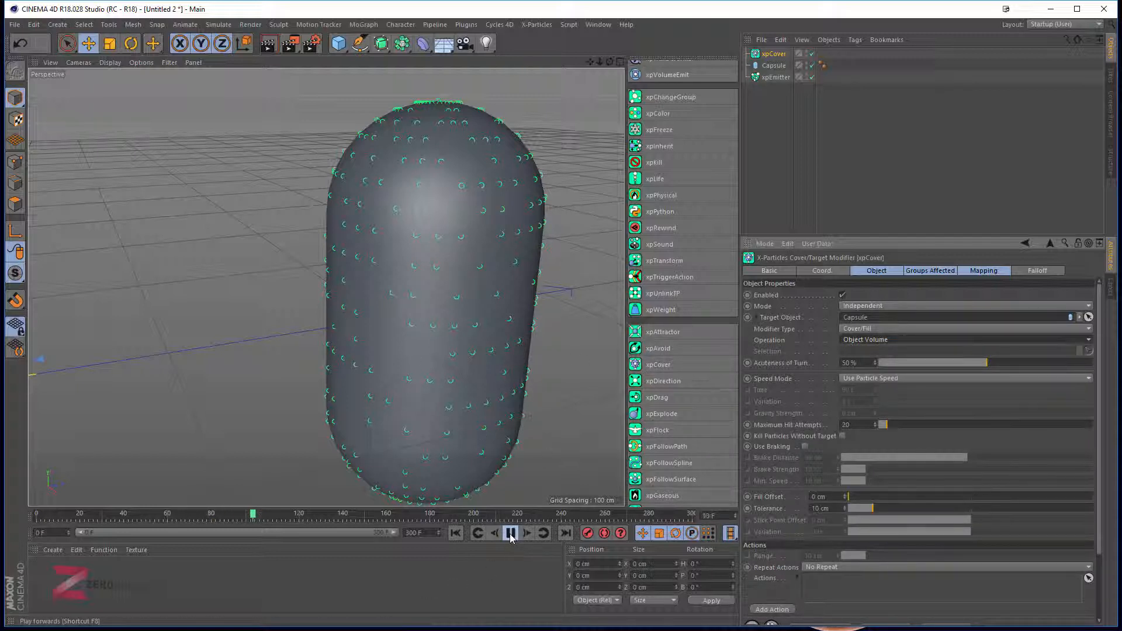
pyautogui.click(510, 534)
pyautogui.click(455, 534)
pyautogui.click(511, 533)
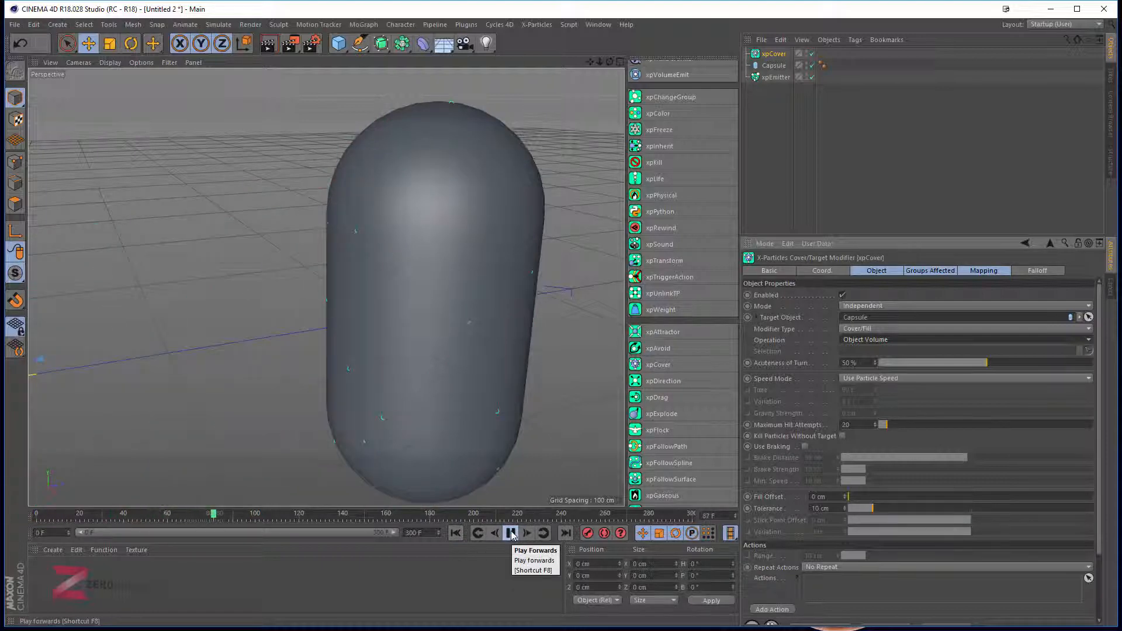
pyautogui.click(511, 534)
# Turn on X-Ray for the capsule to show the particles inside it.
pyautogui.click(456, 170)
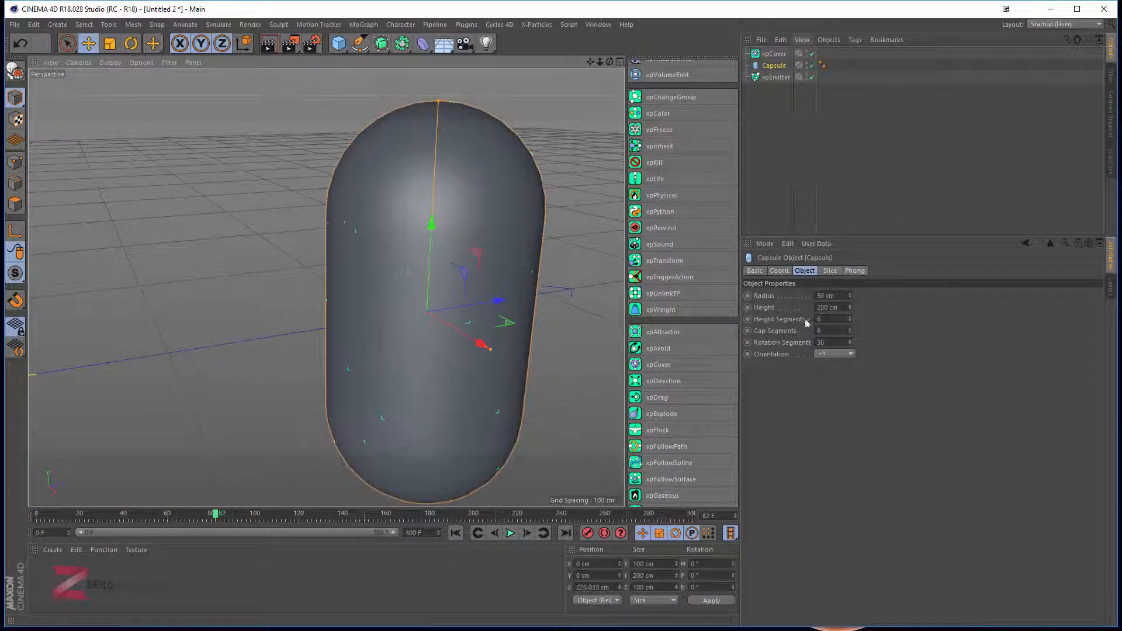
pyautogui.click(755, 271)
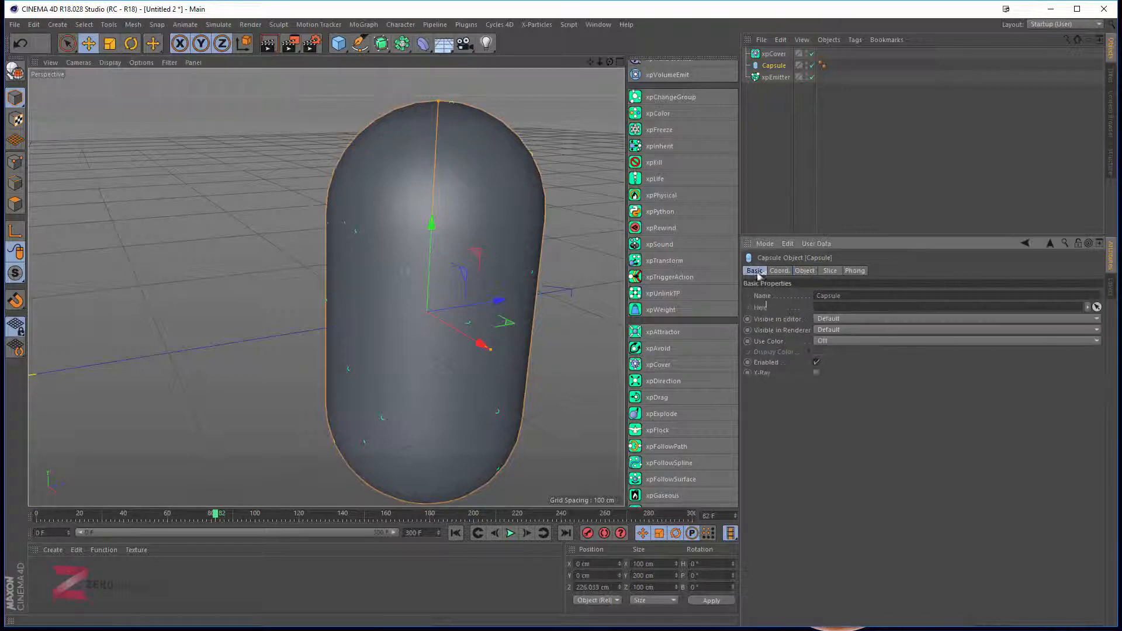
pyautogui.click(817, 373)
pyautogui.keyDown('alt'); pyautogui.moveTo(321, 324); pyautogui.dragTo(390, 351); pyautogui.keyUp('alt')
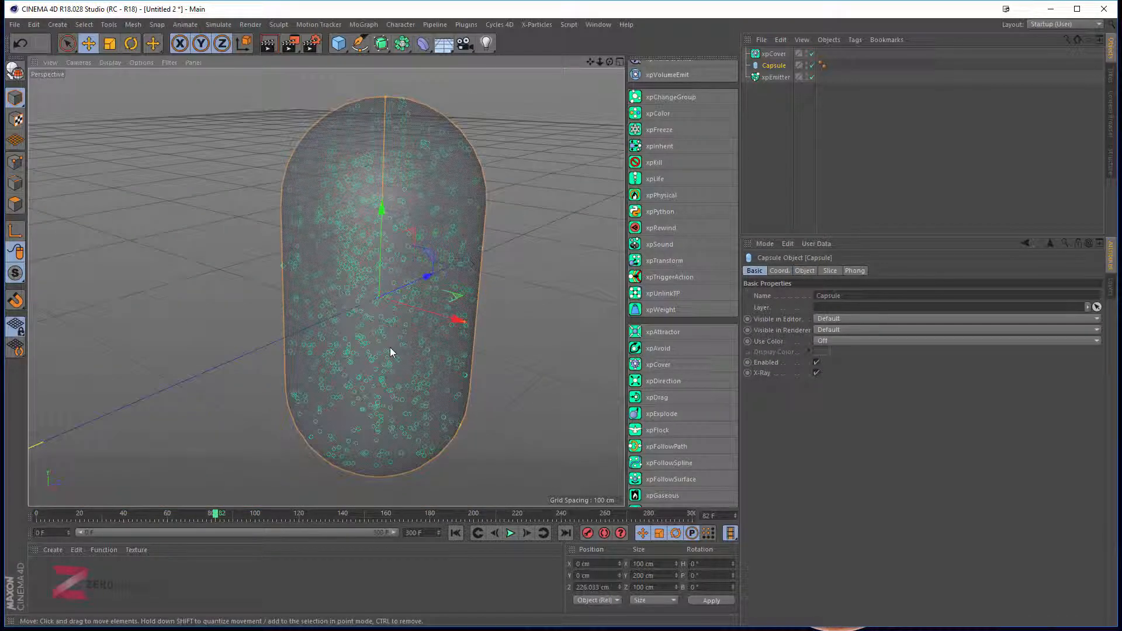
# Replay the simulation from the first frame and pause it to examine how the particles fill the capsule's volume.
pyautogui.click(510, 533)
pyautogui.click(455, 533)
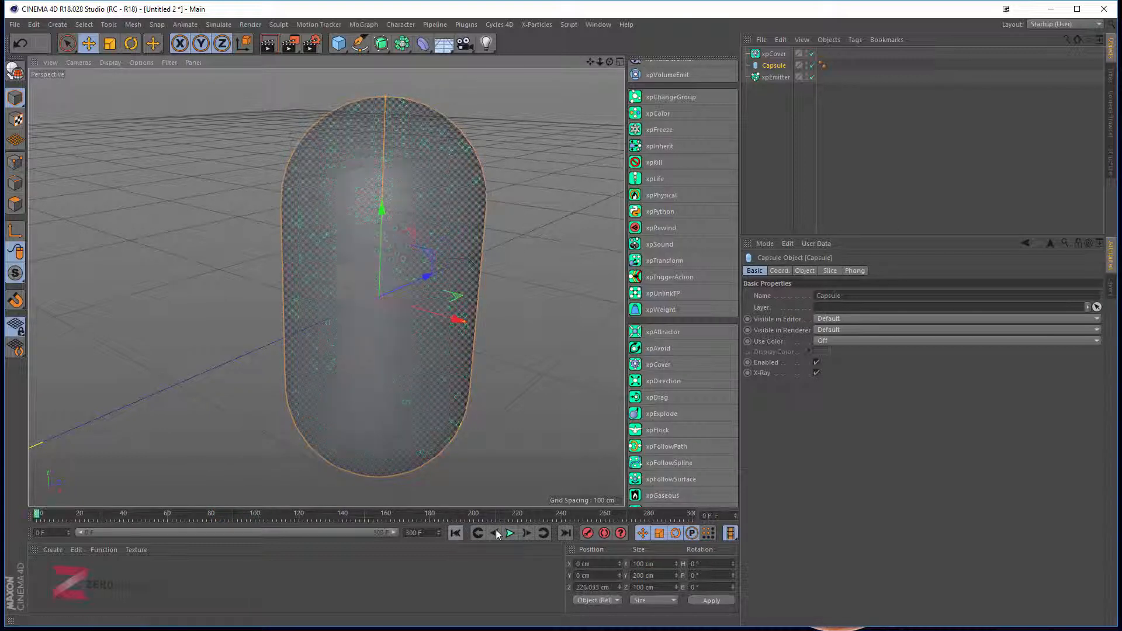
pyautogui.click(510, 533)
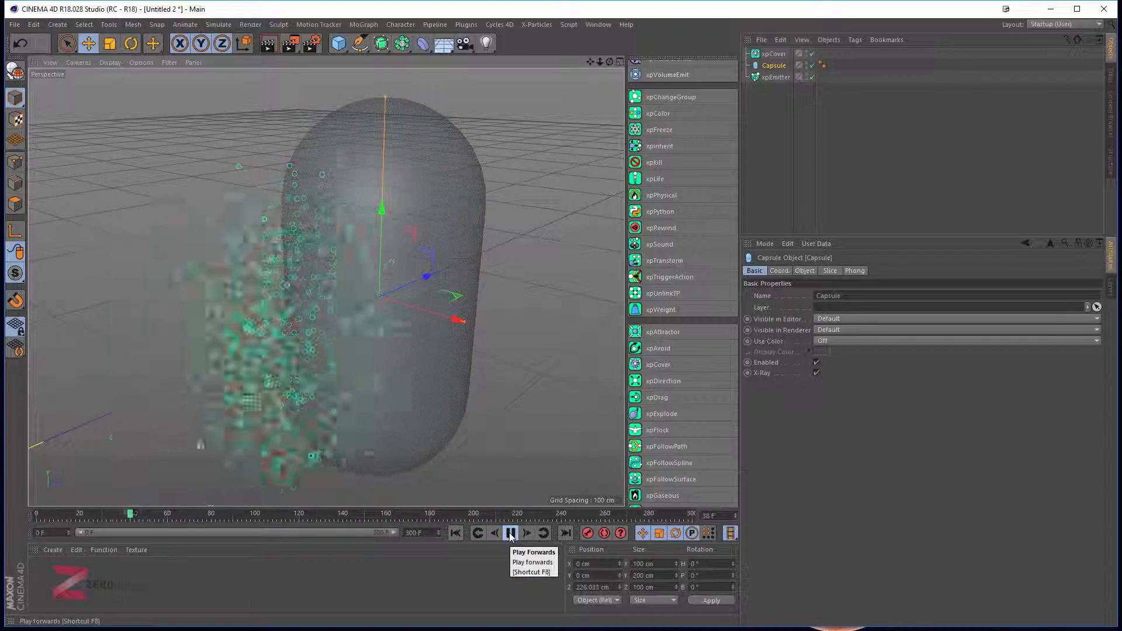
pyautogui.click(510, 533)
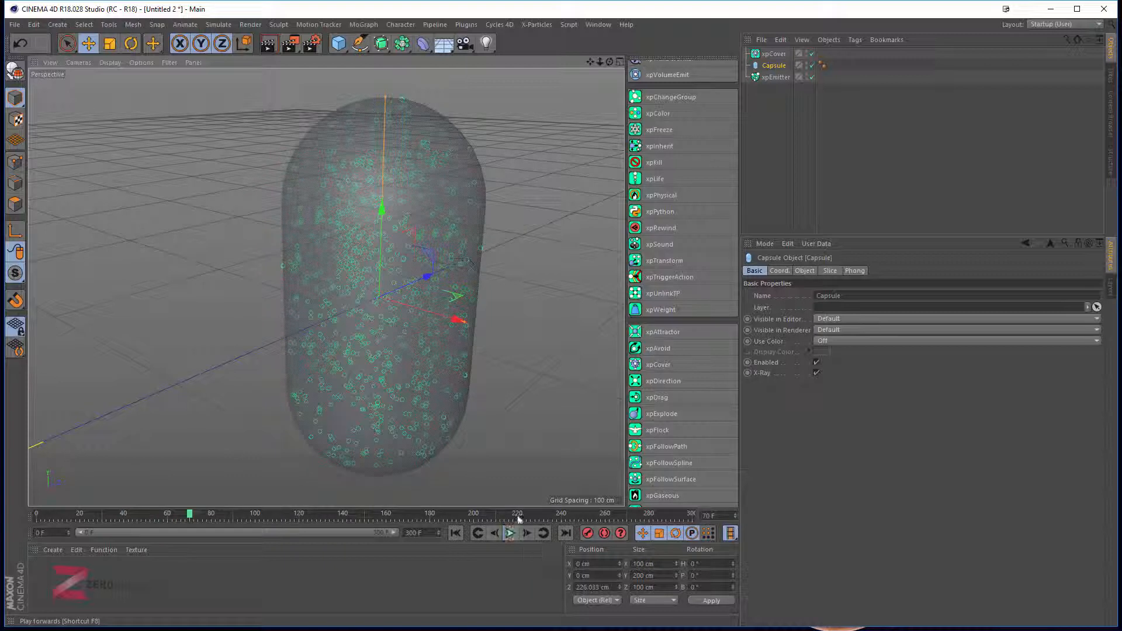
# Set the xpCover operation to All Polygons and its Acuteness of Turn to 52%.
pyautogui.click(774, 53)
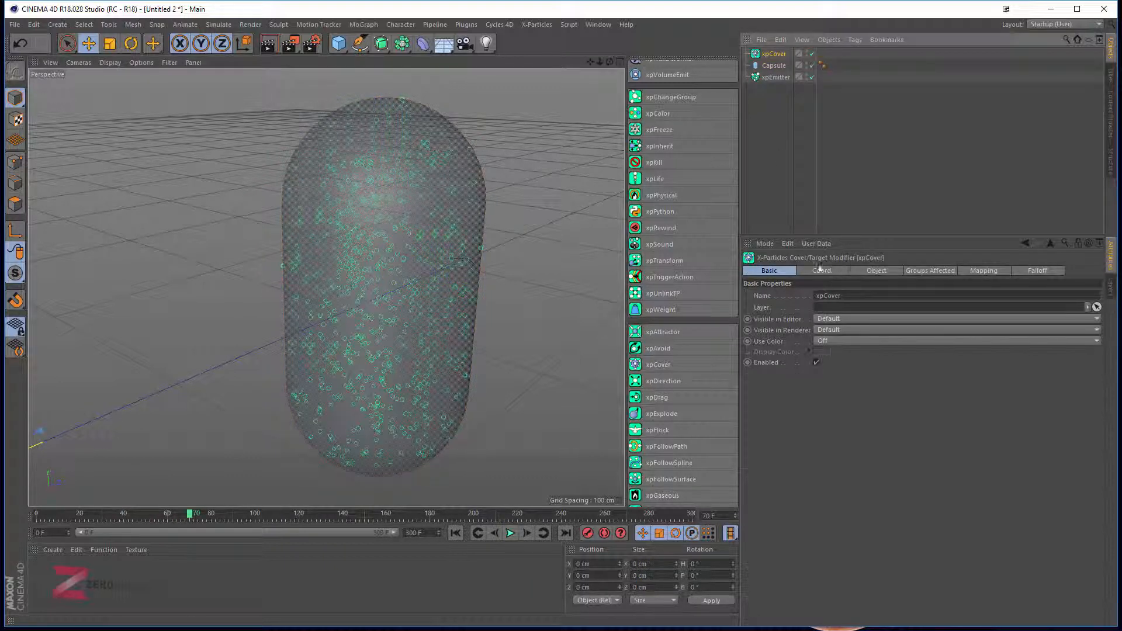
pyautogui.click(887, 271)
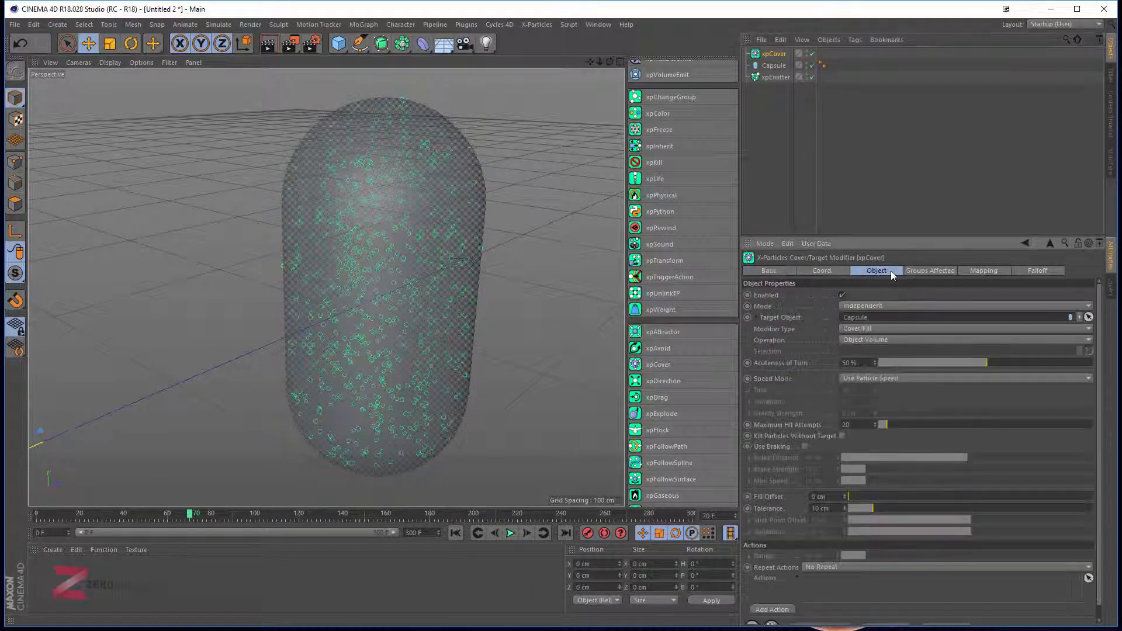
pyautogui.click(881, 340)
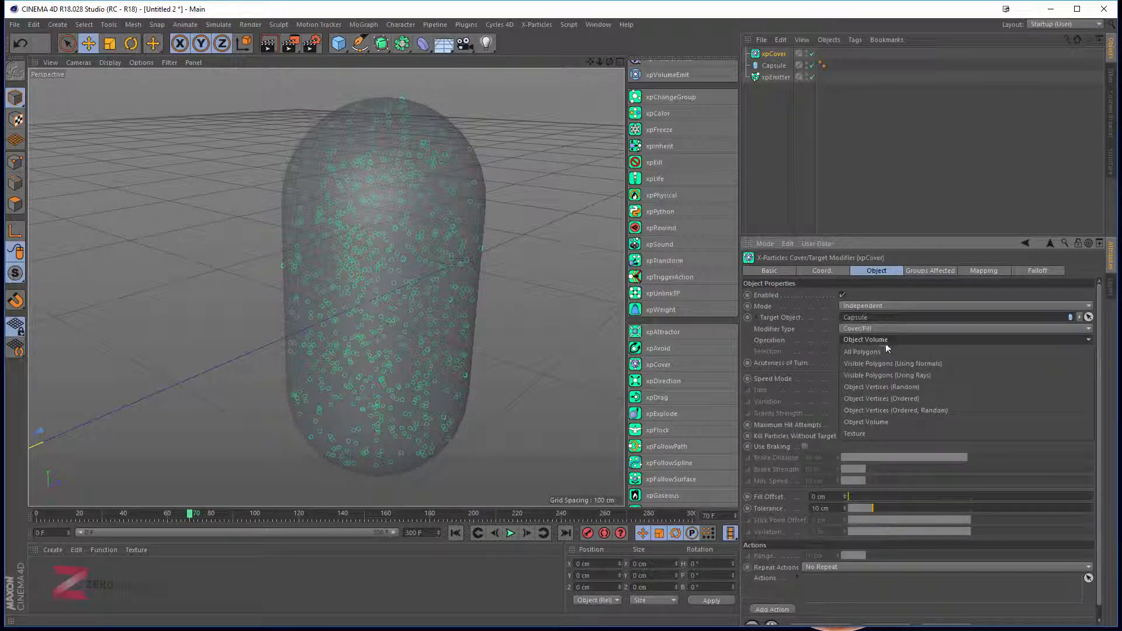
pyautogui.click(898, 351)
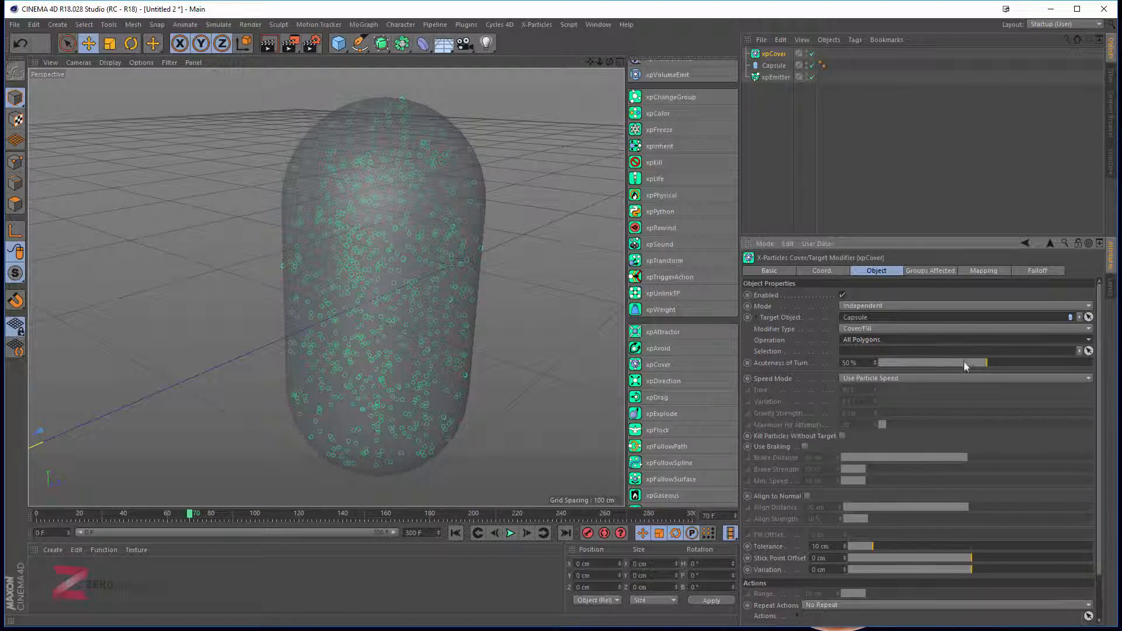
pyautogui.moveTo(963, 363); pyautogui.dragTo(992, 364)
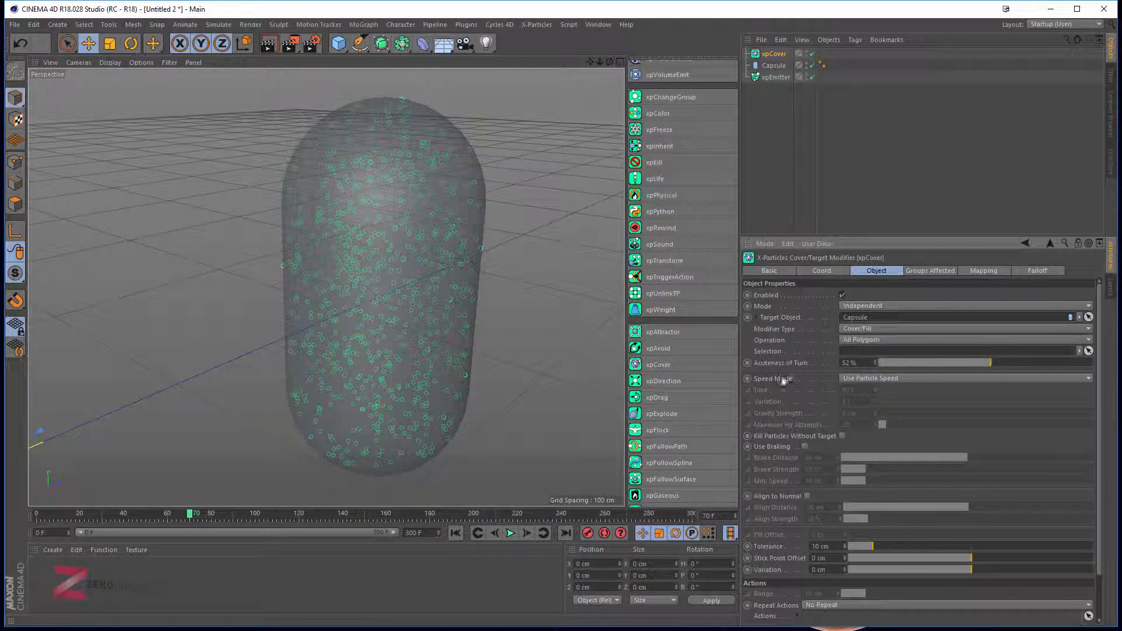
# Enable Use Braking on xpCover, then replay the simulation from the first frame and pause it.
pyautogui.click(842, 436)
pyautogui.click(842, 437)
pyautogui.click(805, 446)
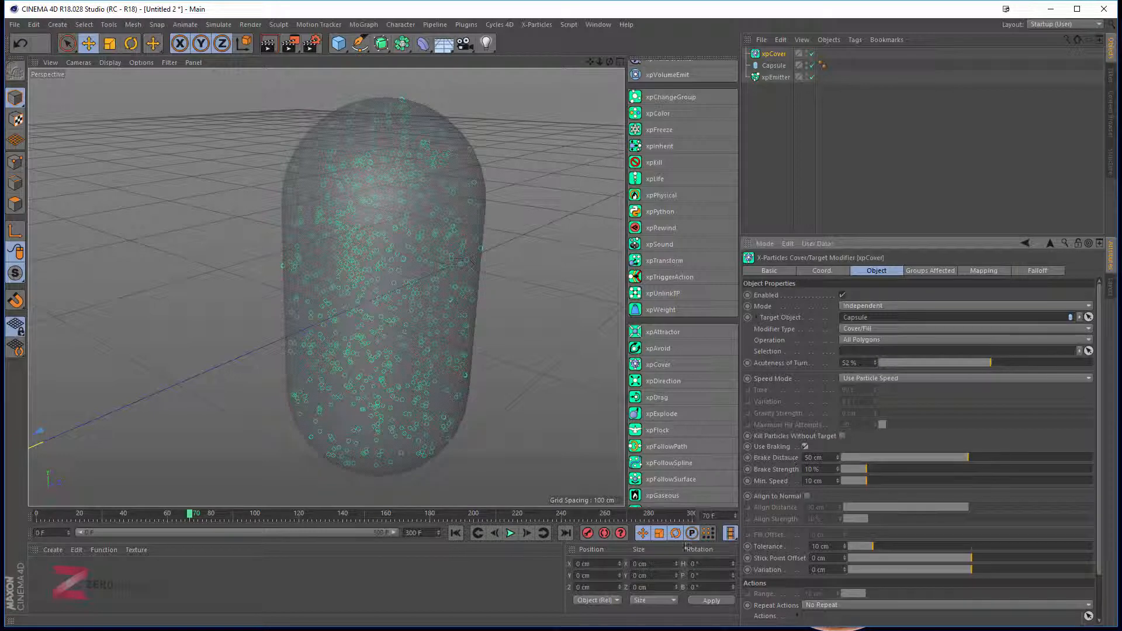
pyautogui.click(456, 534)
pyautogui.click(510, 533)
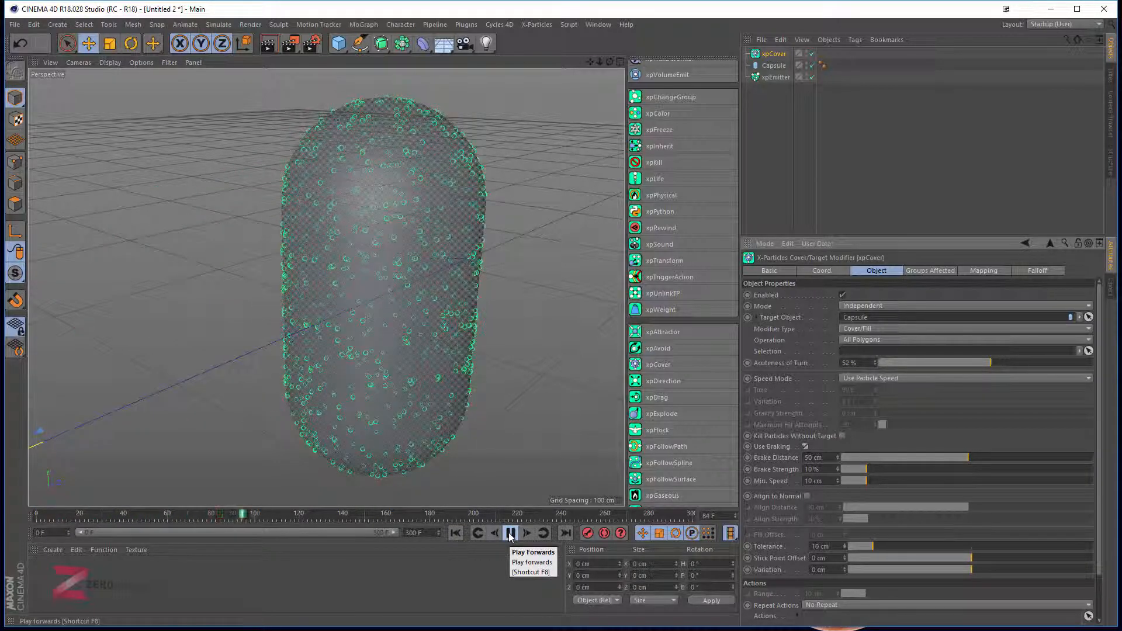
pyautogui.click(510, 533)
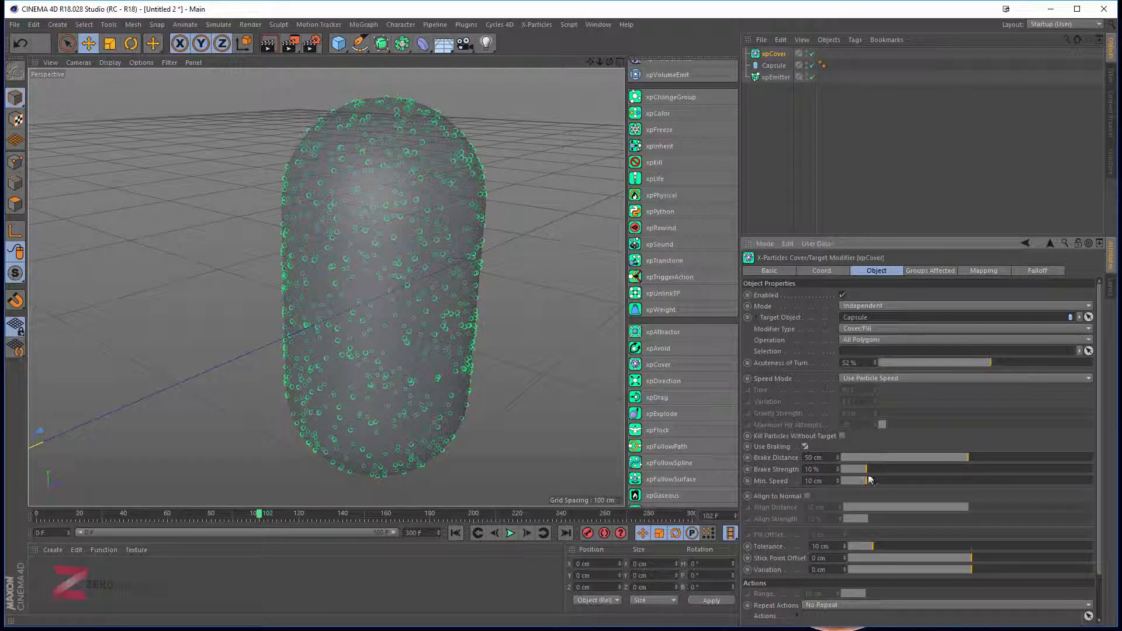
# Set the Brake Strength to 20% and the Min. Speed to 4 cm, and replay the simulation from the first frame.
pyautogui.moveTo(876, 471); pyautogui.dragTo(849, 481)
pyautogui.click(453, 535)
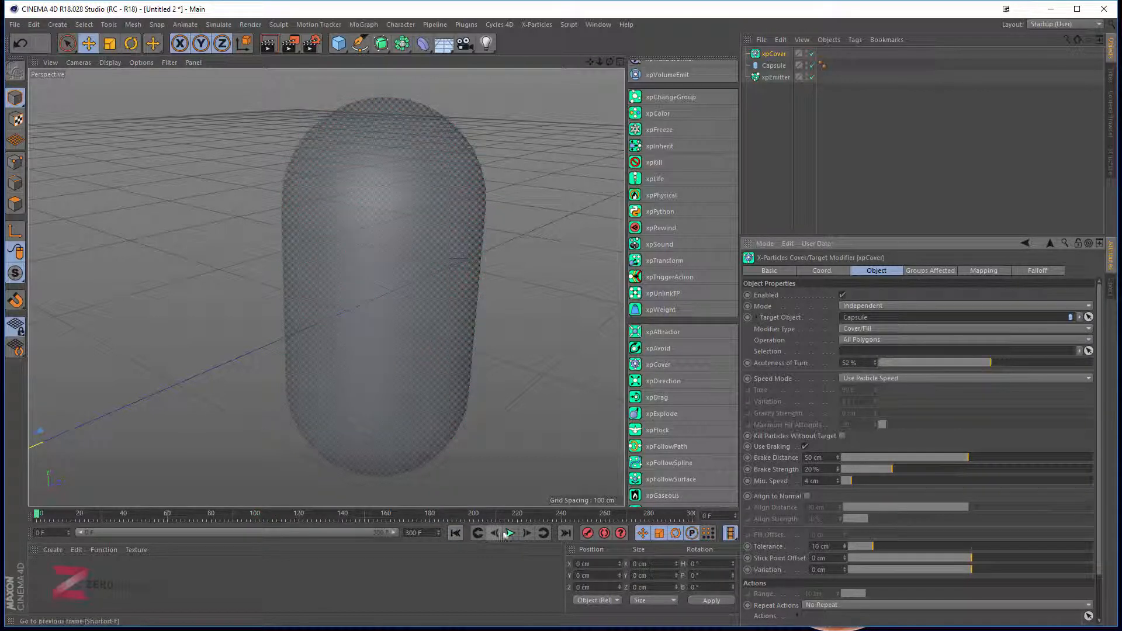
pyautogui.click(510, 533)
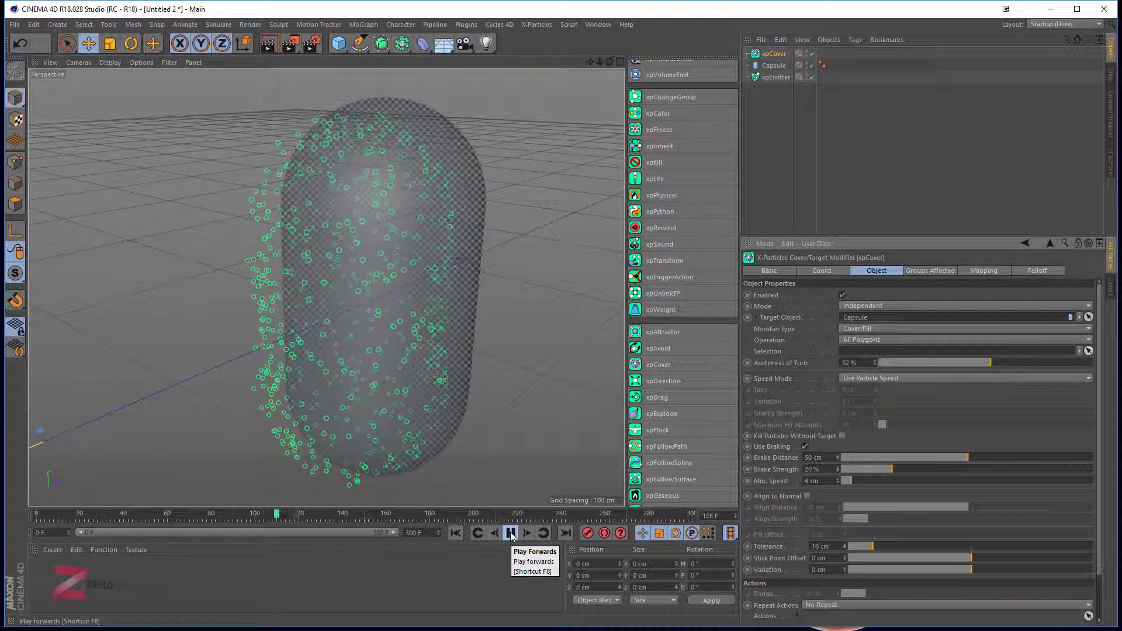
pyautogui.click(511, 533)
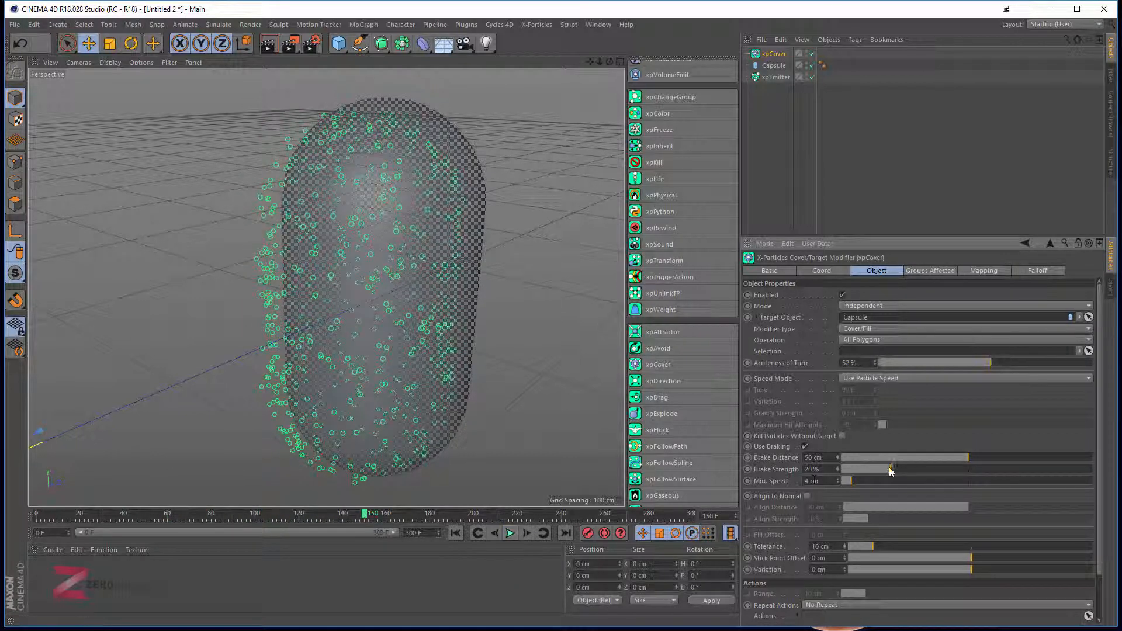
# Set the Brake Strength to 29% and the Min. Speed to 10 cm, and replay the simulation from the first frame.
pyautogui.moveTo(851, 485); pyautogui.dragTo(867, 482)
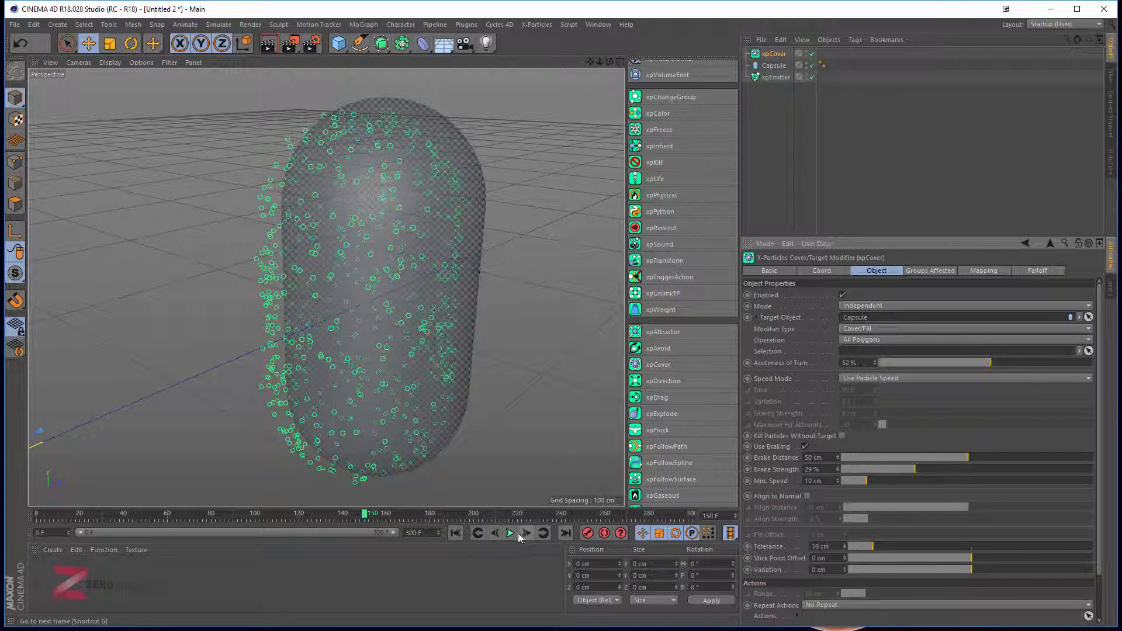
pyautogui.click(456, 534)
pyautogui.click(510, 533)
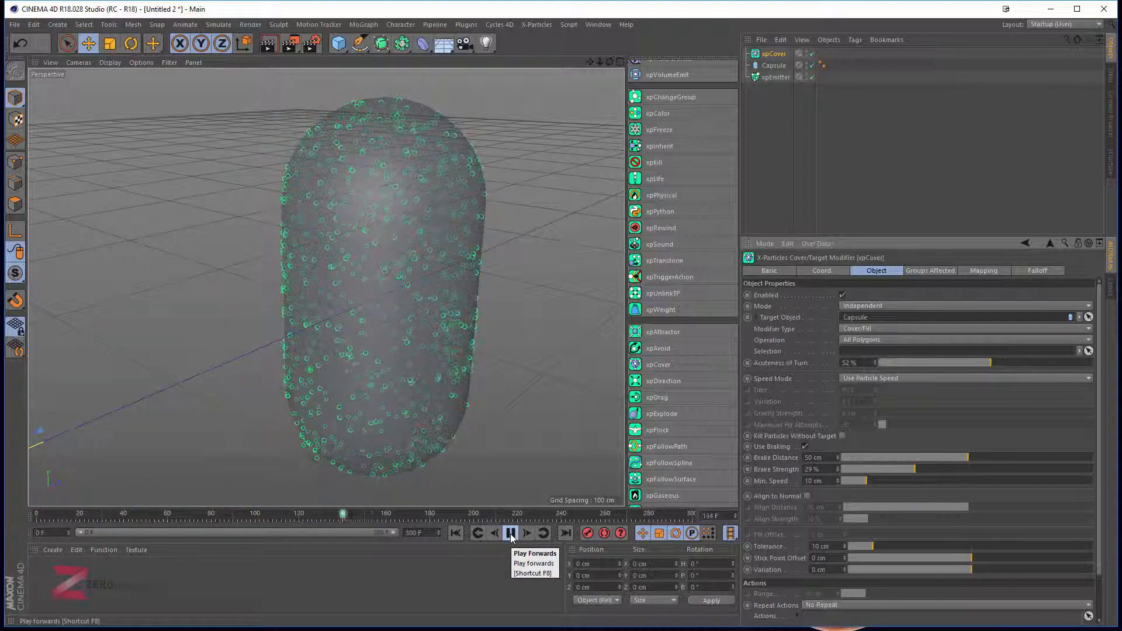
pyautogui.click(510, 533)
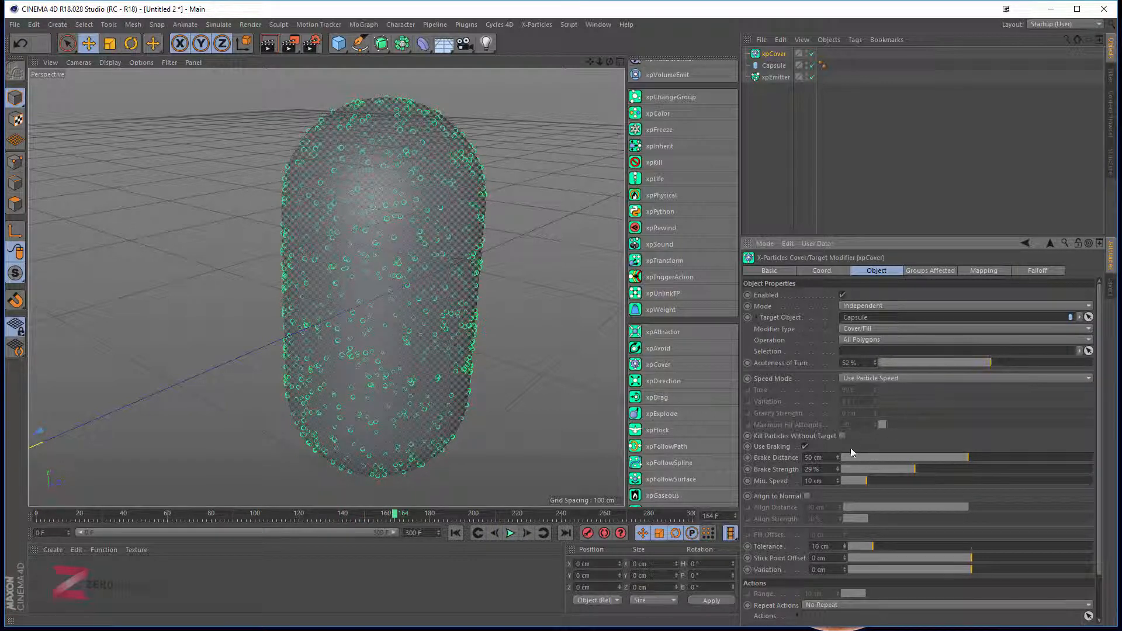
# Set the Min. Speed to 1 cm and replay the simulation from the first frame to examine the stronger slowdown.
pyautogui.scroll(-2, 844, 460)
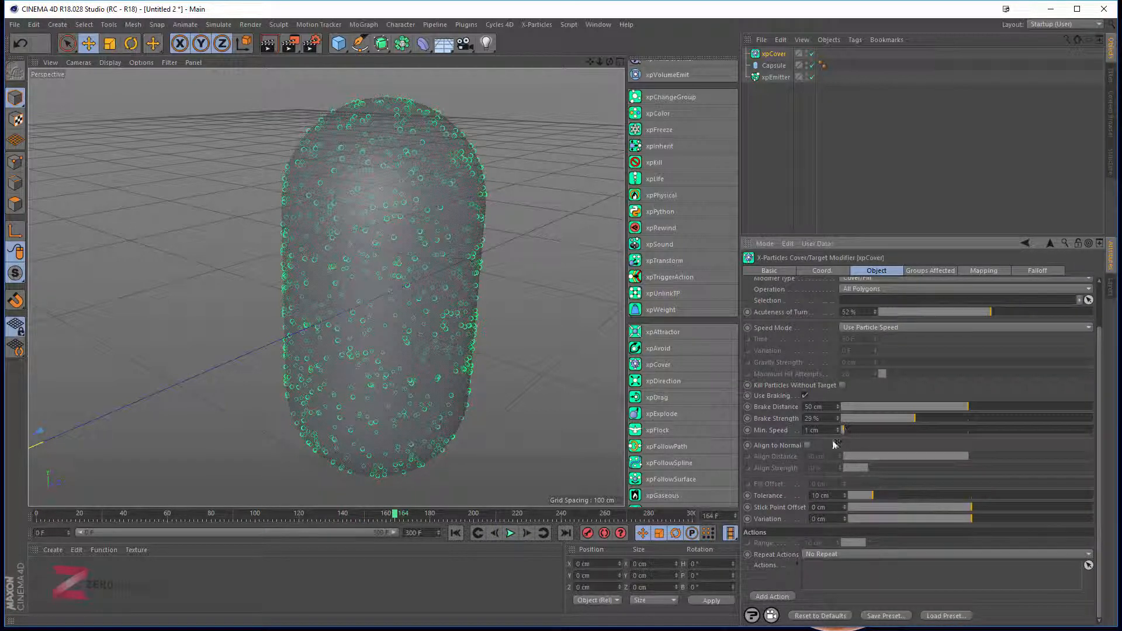
pyautogui.click(455, 533)
pyautogui.click(521, 539)
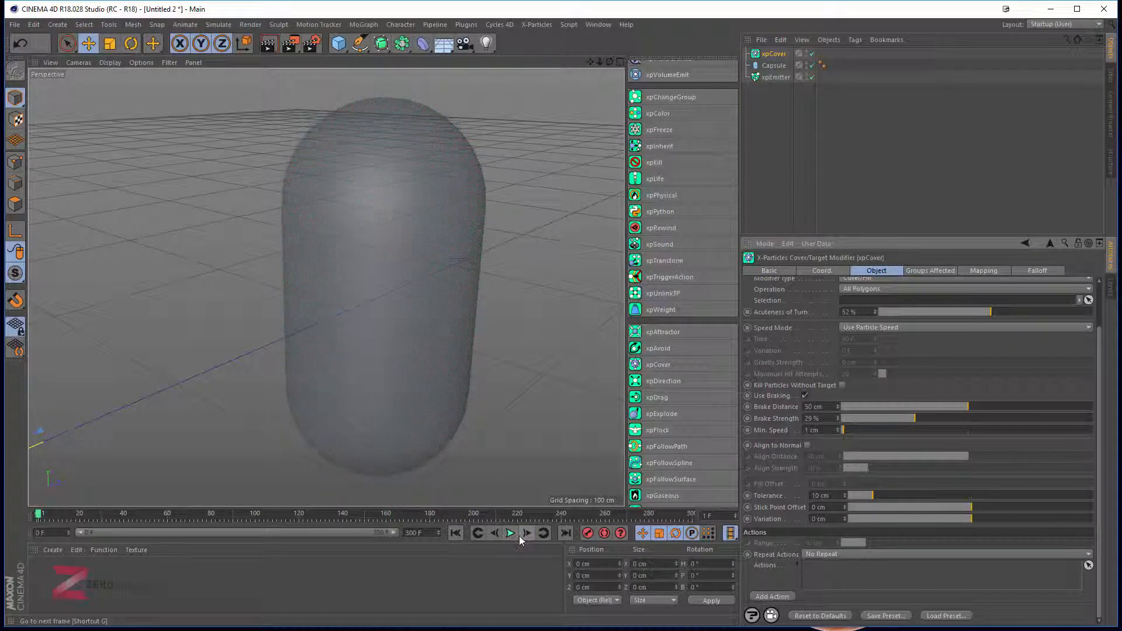
pyautogui.click(510, 533)
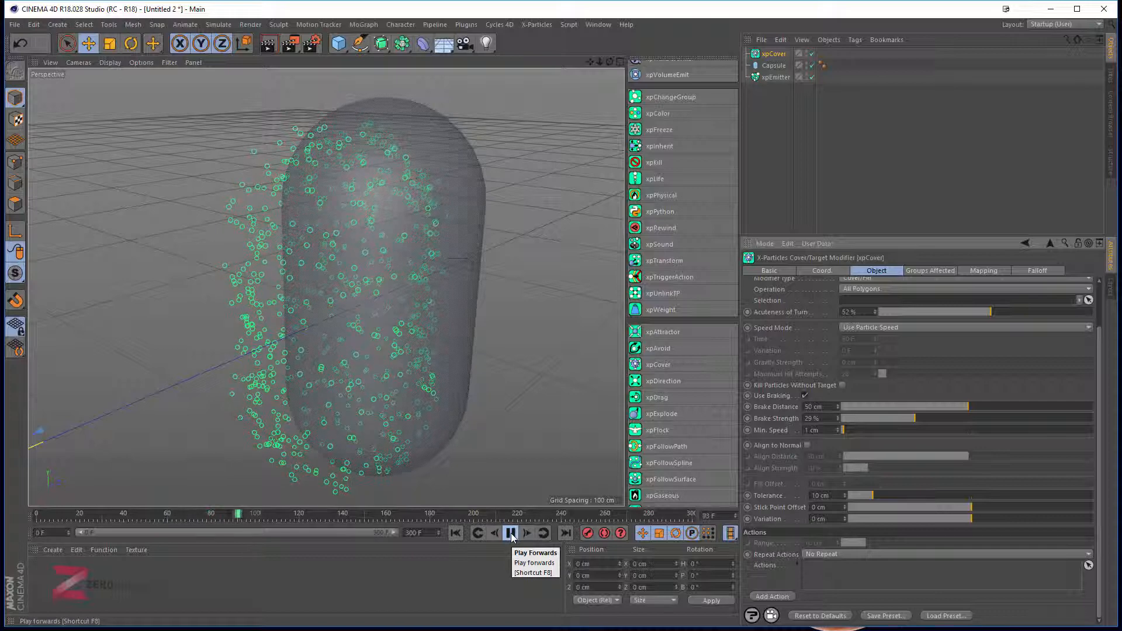
pyautogui.click(511, 534)
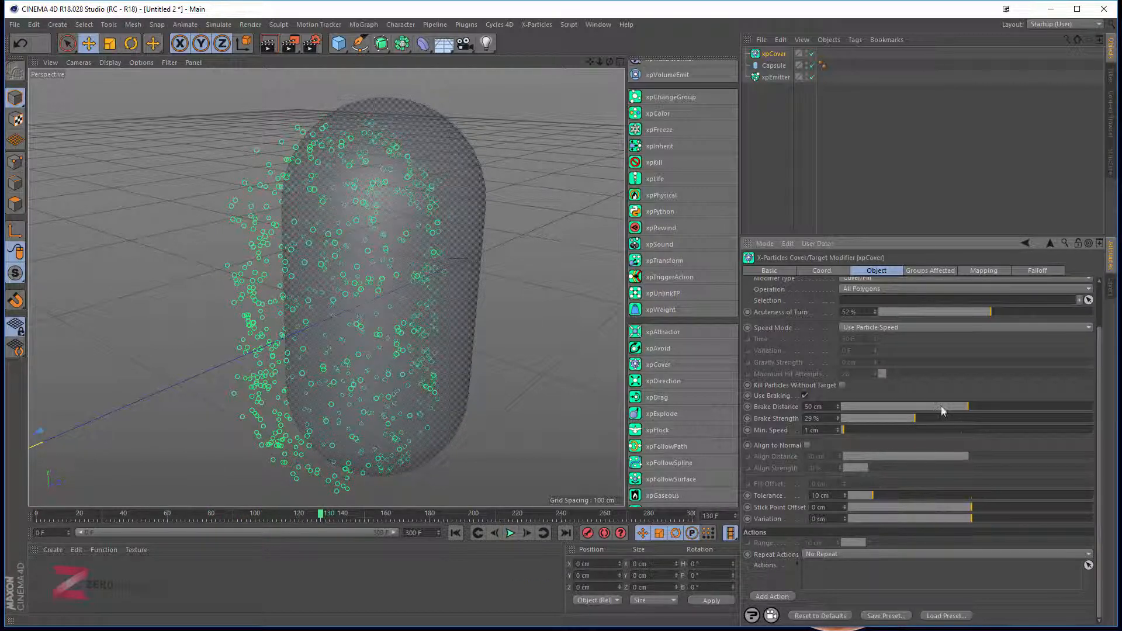
# Set xpCover's Brake Distance to 46 cm, Brake Strength to 11% and Min. Speed to 10 cm.
pyautogui.moveTo(943, 411); pyautogui.dragTo(900, 409)
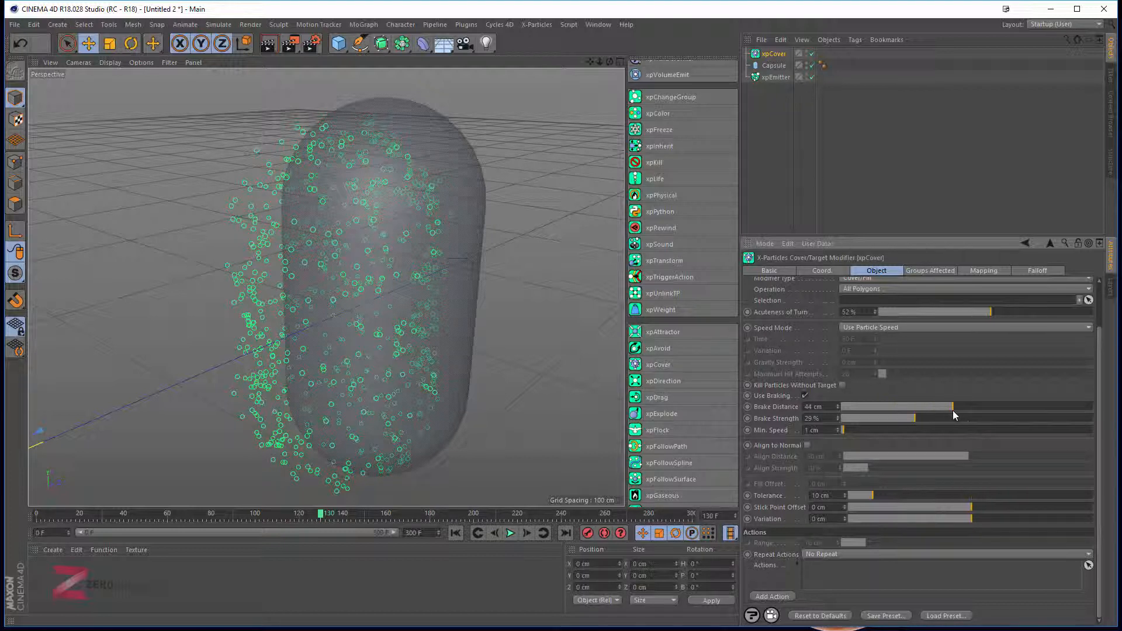
pyautogui.moveTo(894, 421); pyautogui.dragTo(868, 430)
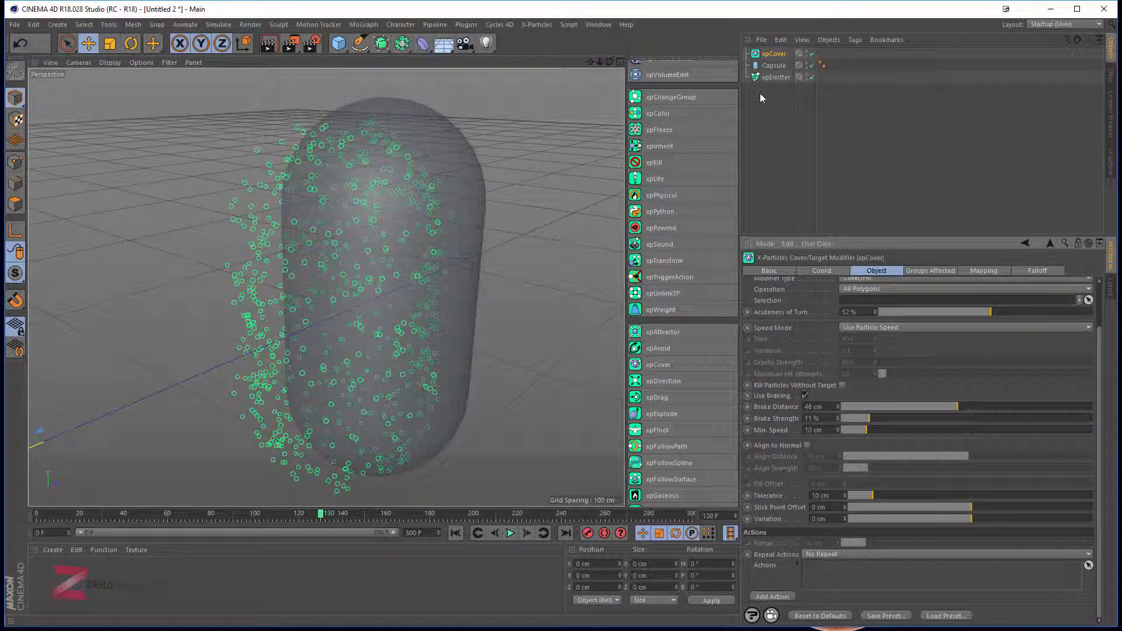
# Set the xpEmitter's editor display to Arrow and replay the simulation from the first frame to examine the particles' orientation.
pyautogui.click(780, 80)
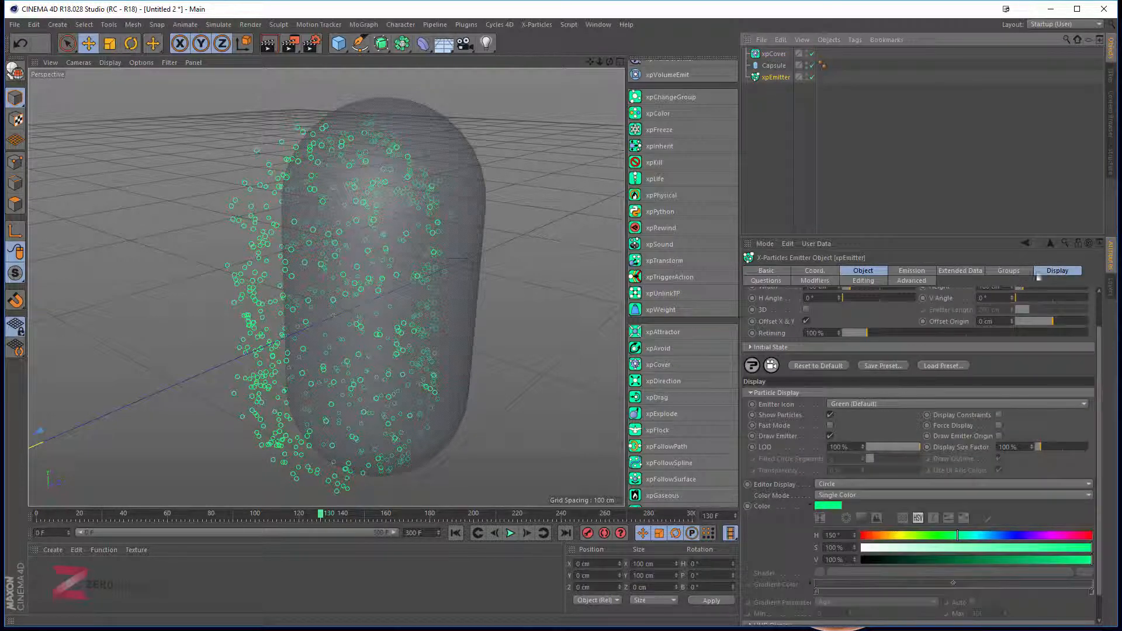
pyautogui.click(851, 483)
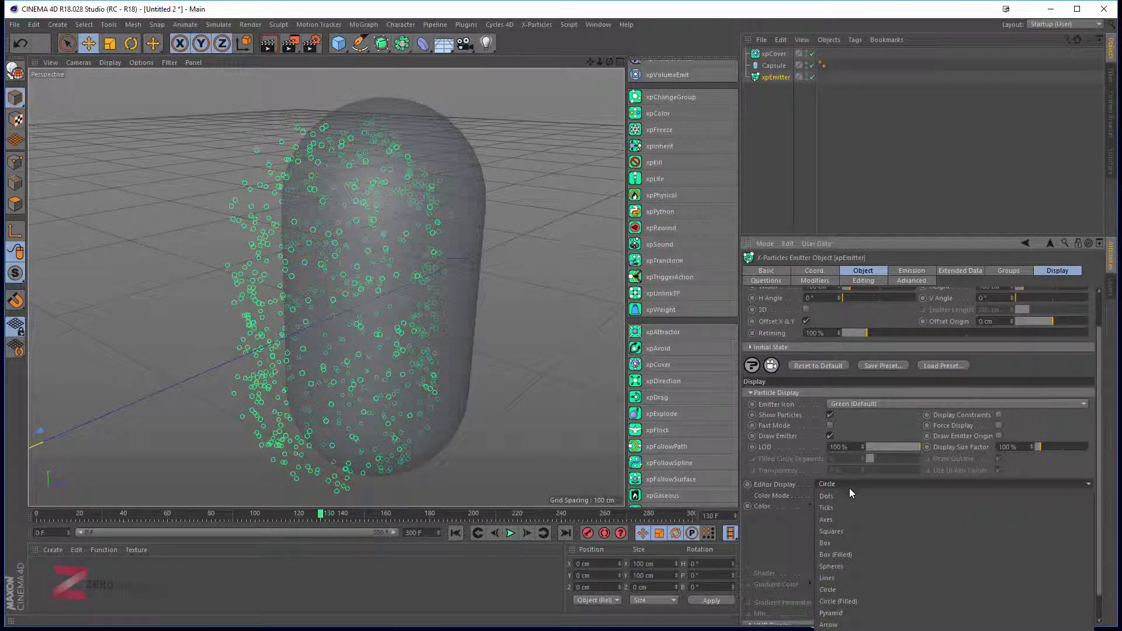
pyautogui.click(851, 625)
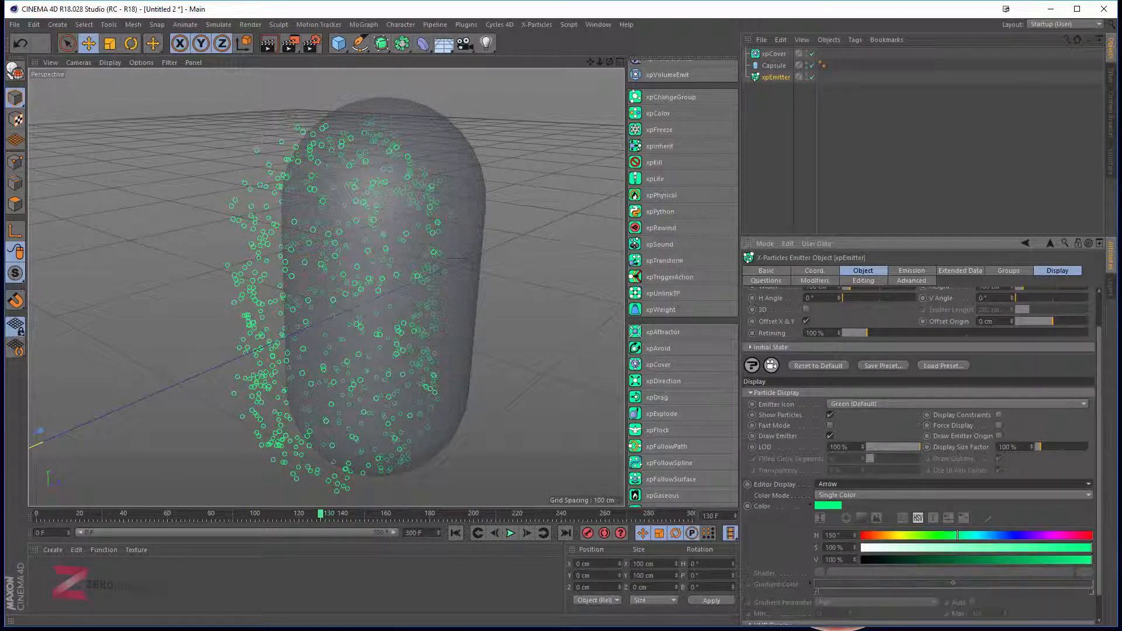
pyautogui.click(455, 533)
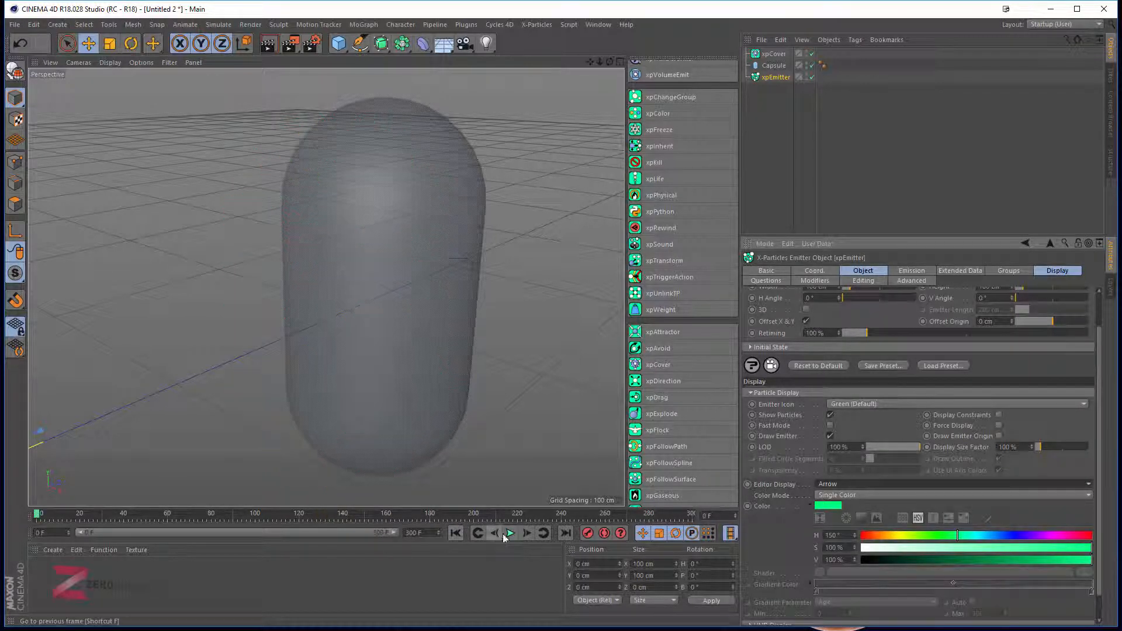
pyautogui.click(510, 533)
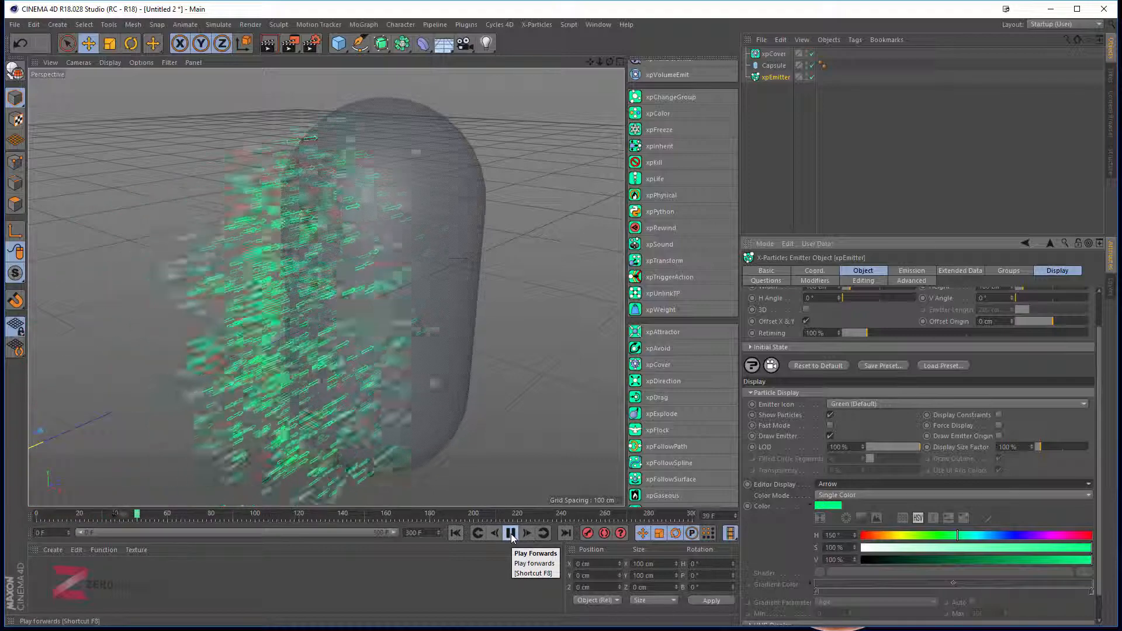
pyautogui.click(510, 533)
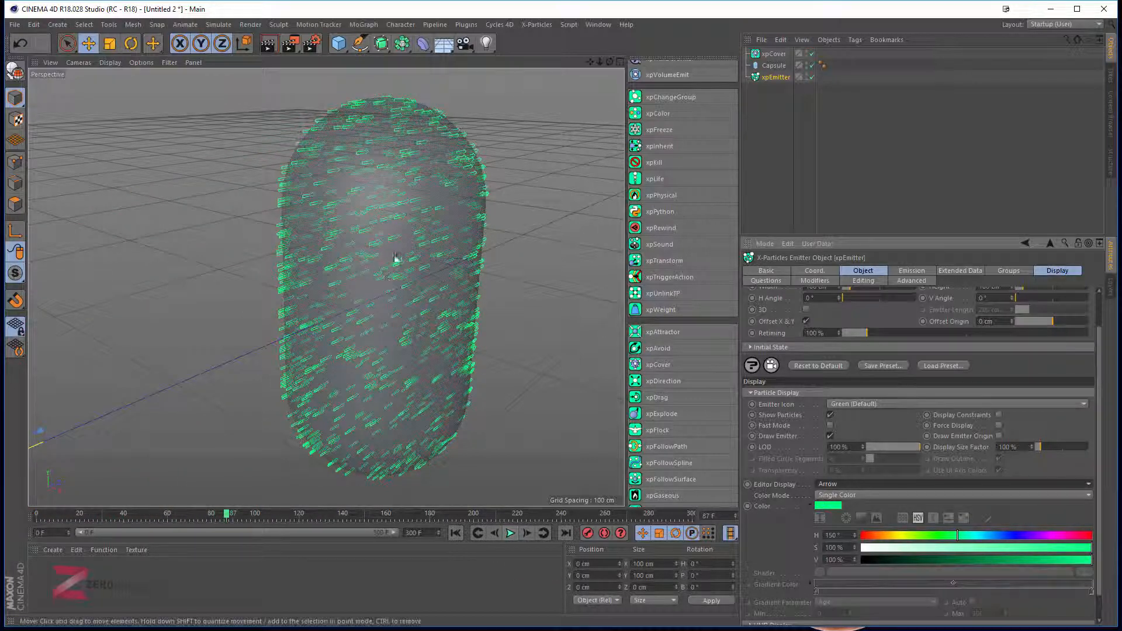
pyautogui.keyDown('alt'); pyautogui.moveTo(395, 257); pyautogui.dragTo(500, 374); pyautogui.keyUp('alt')
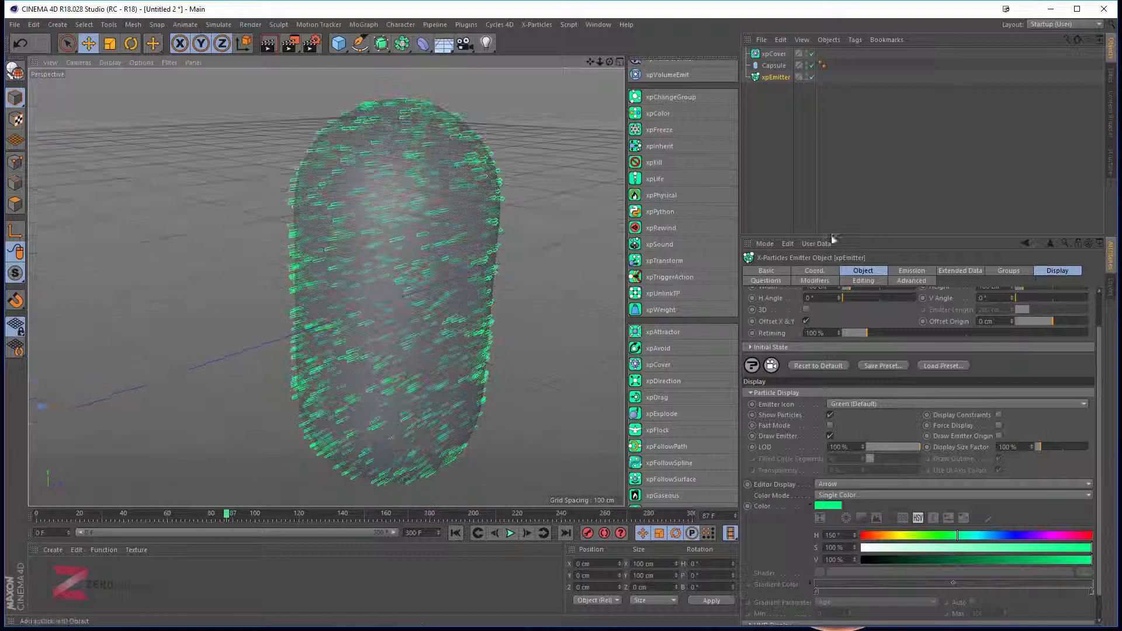
# Enable Use Rotation in the xpEmitter's extended particle rotation data.
pyautogui.click(958, 270)
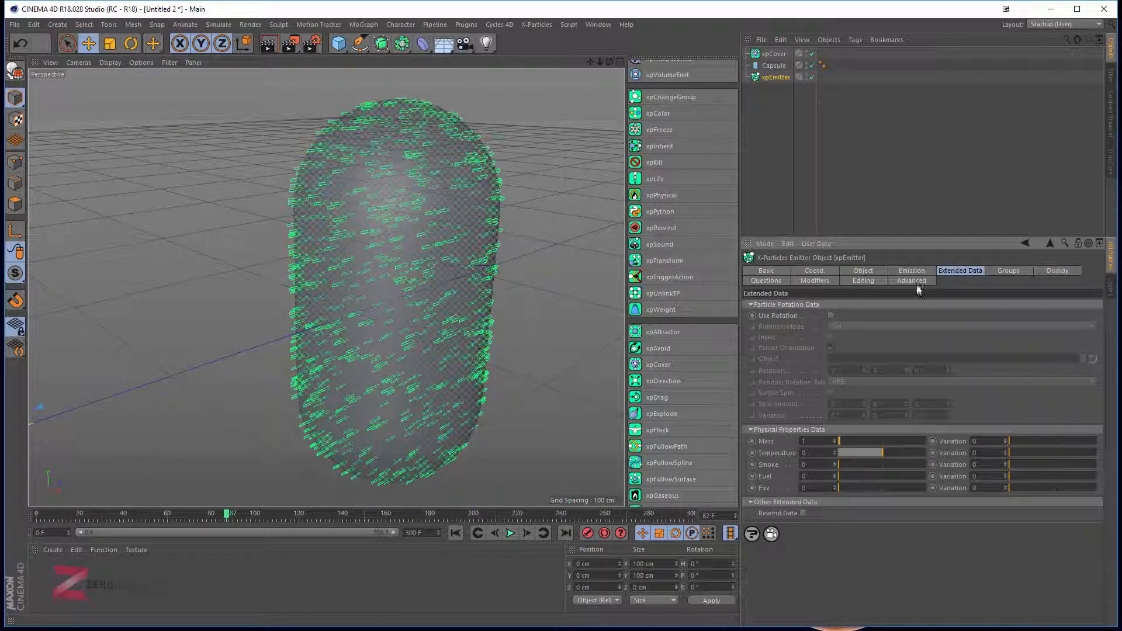
pyautogui.click(830, 317)
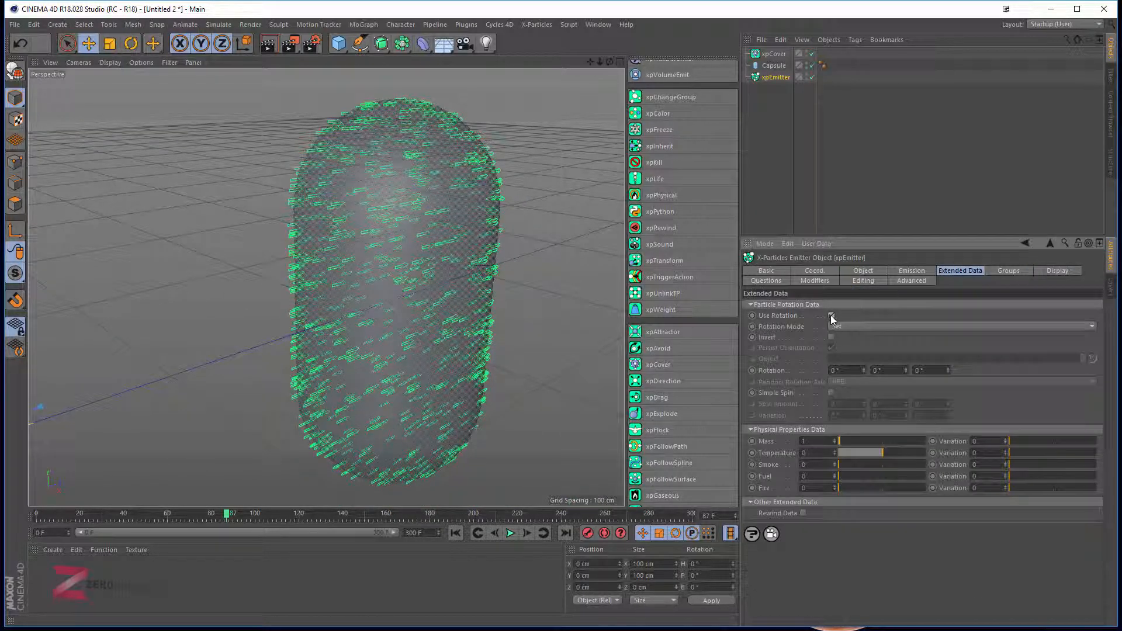
# Set the xpEmitter's Rotation Mode to Tangential and replay the simulation from the first frame to check the particles' orientation.
pyautogui.click(874, 326)
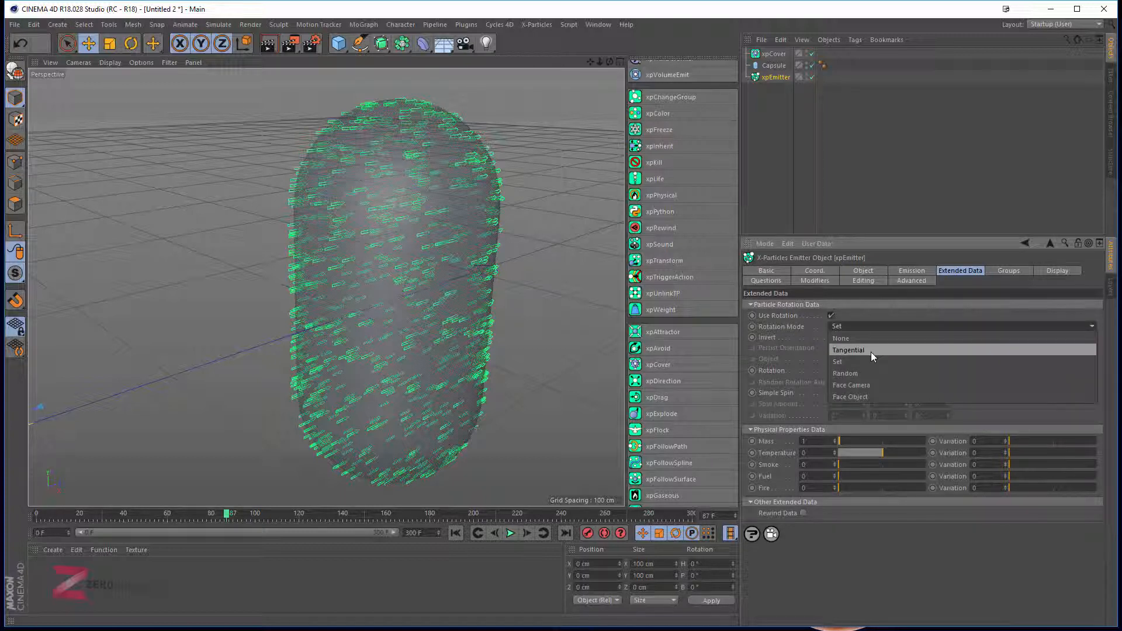
pyautogui.click(871, 350)
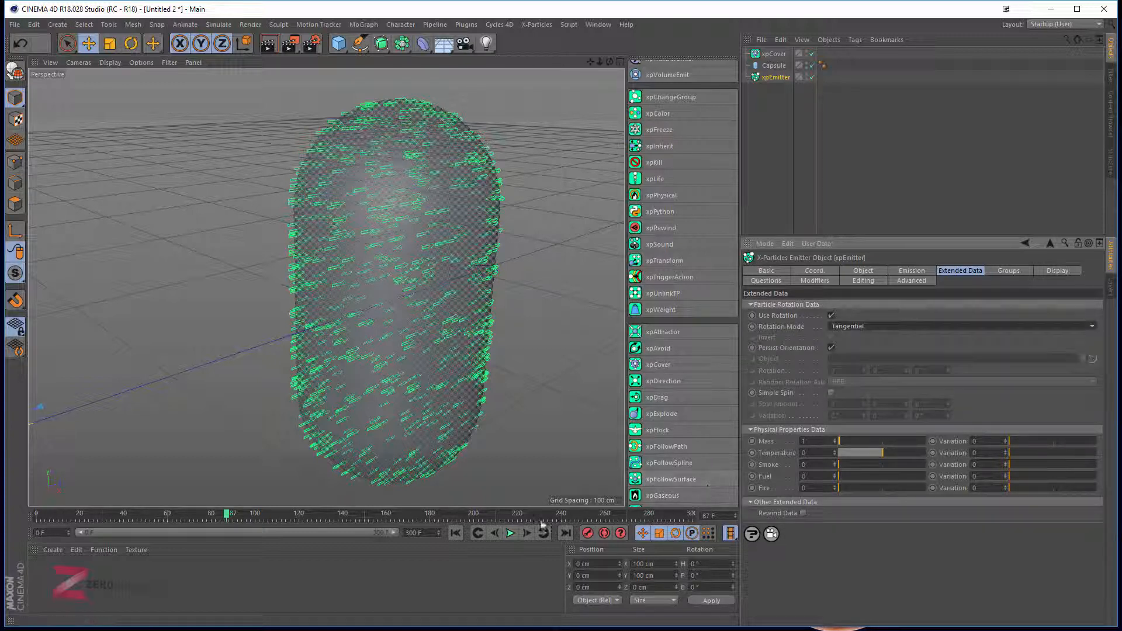
pyautogui.click(459, 532)
pyautogui.click(510, 533)
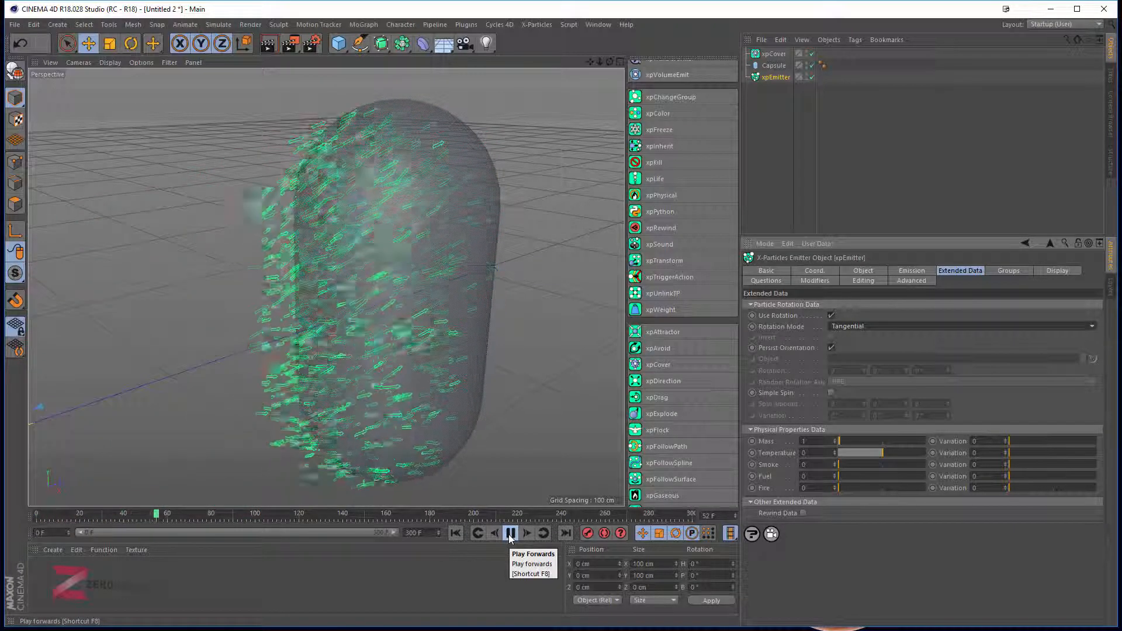
pyautogui.click(510, 535)
pyautogui.click(453, 532)
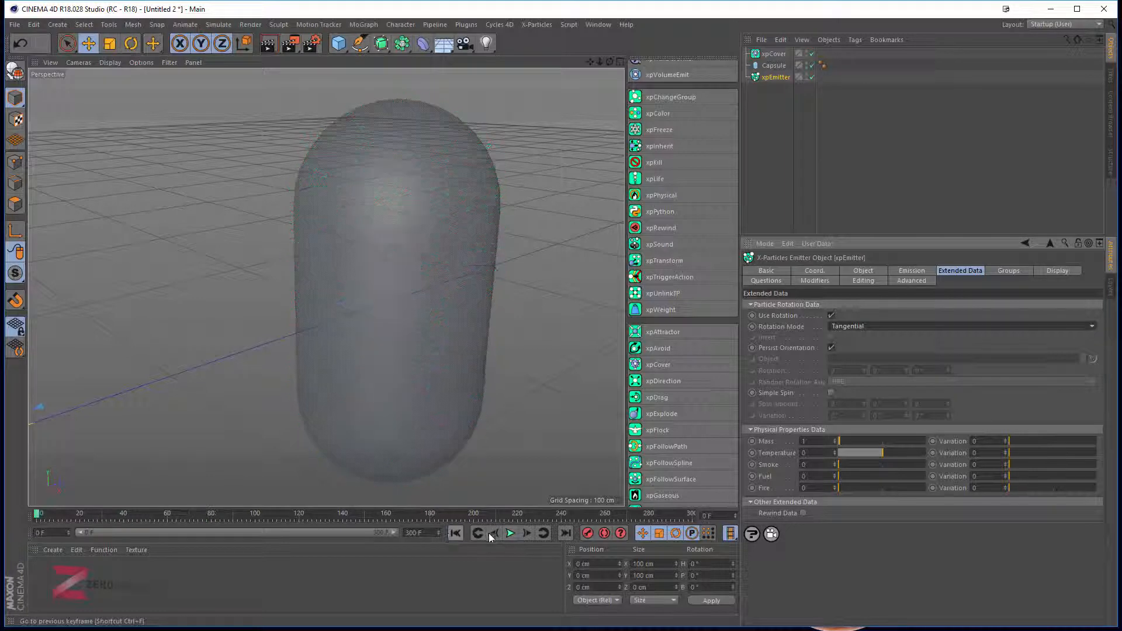
# Play the simulation with both the emitter and the capsule in view to examine how the particles face when they land.
pyautogui.click(411, 328)
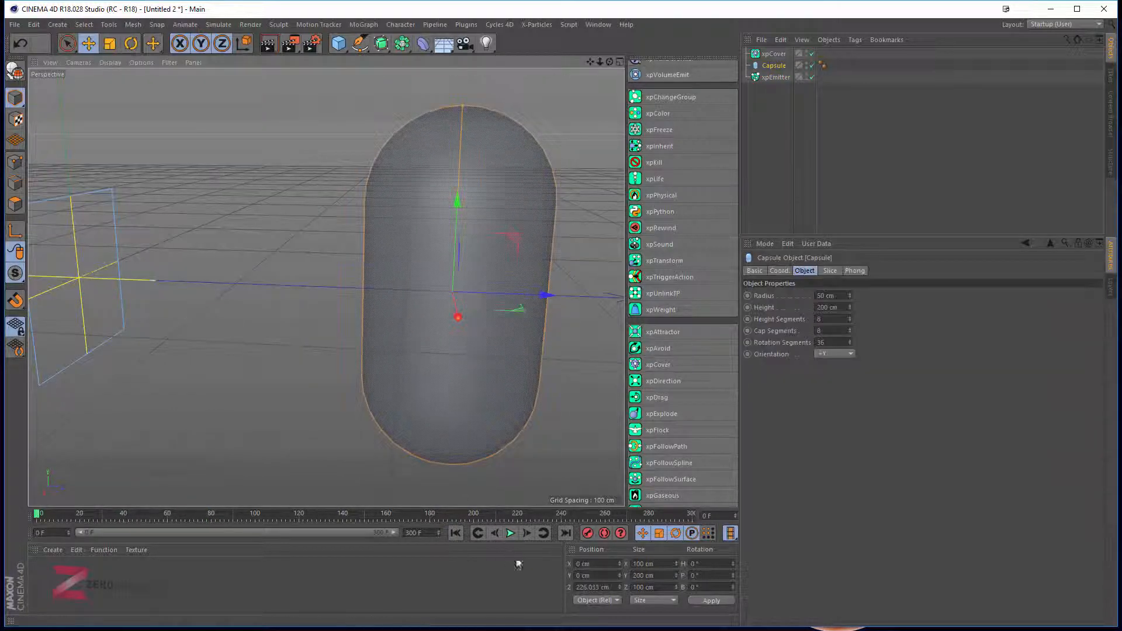
pyautogui.click(511, 533)
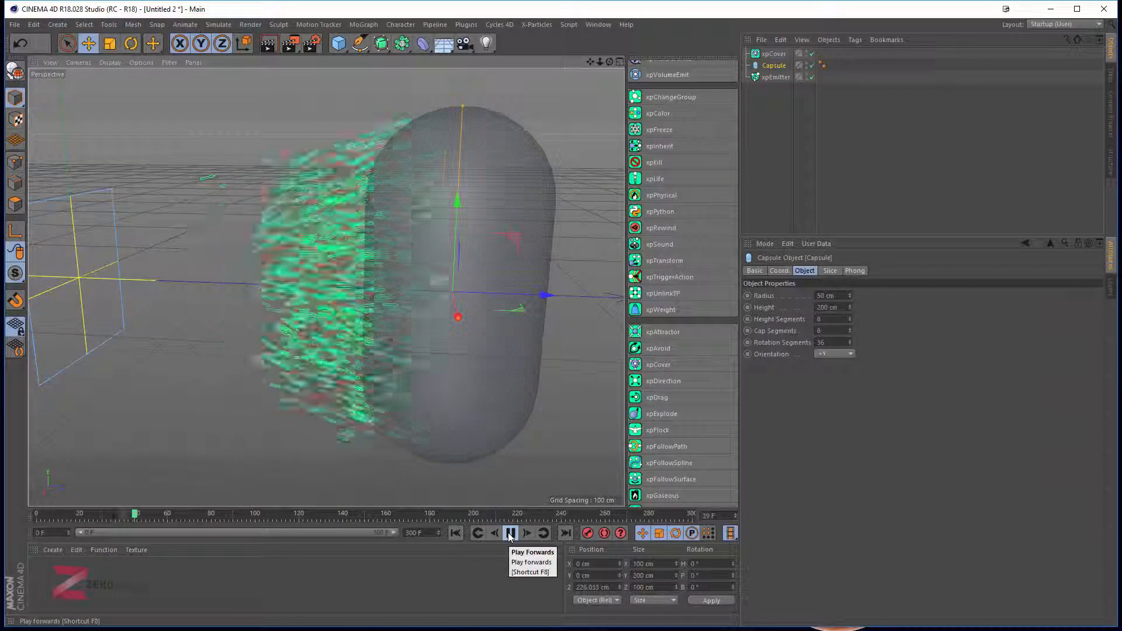
pyautogui.click(511, 533)
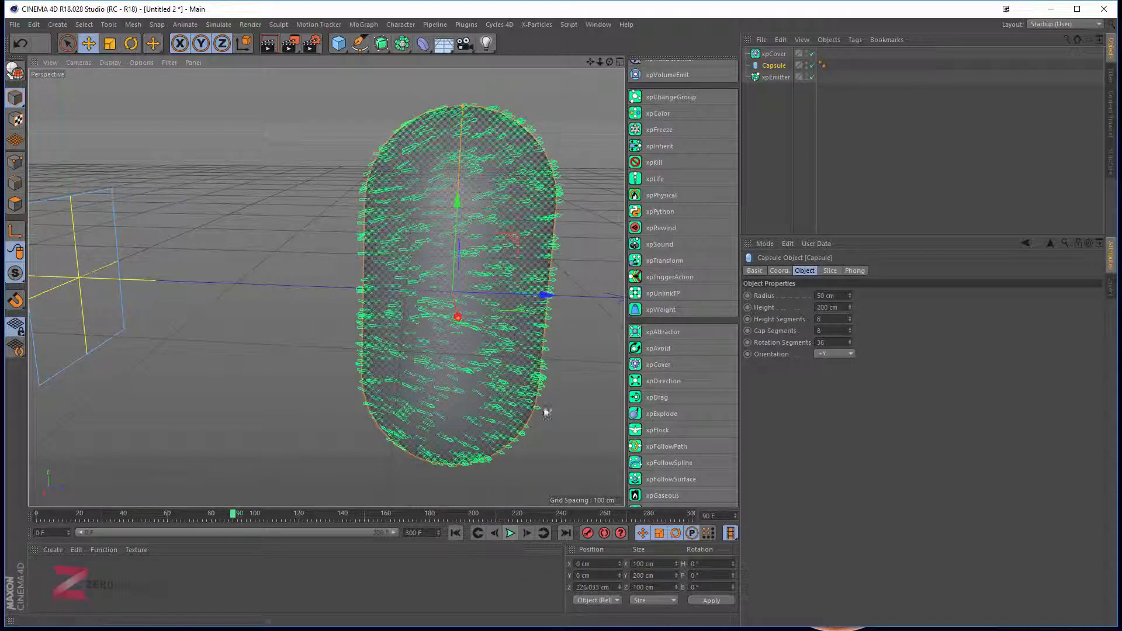
# Enable Align to Normal on xpCover and replay the simulation from the first frame.
pyautogui.click(774, 53)
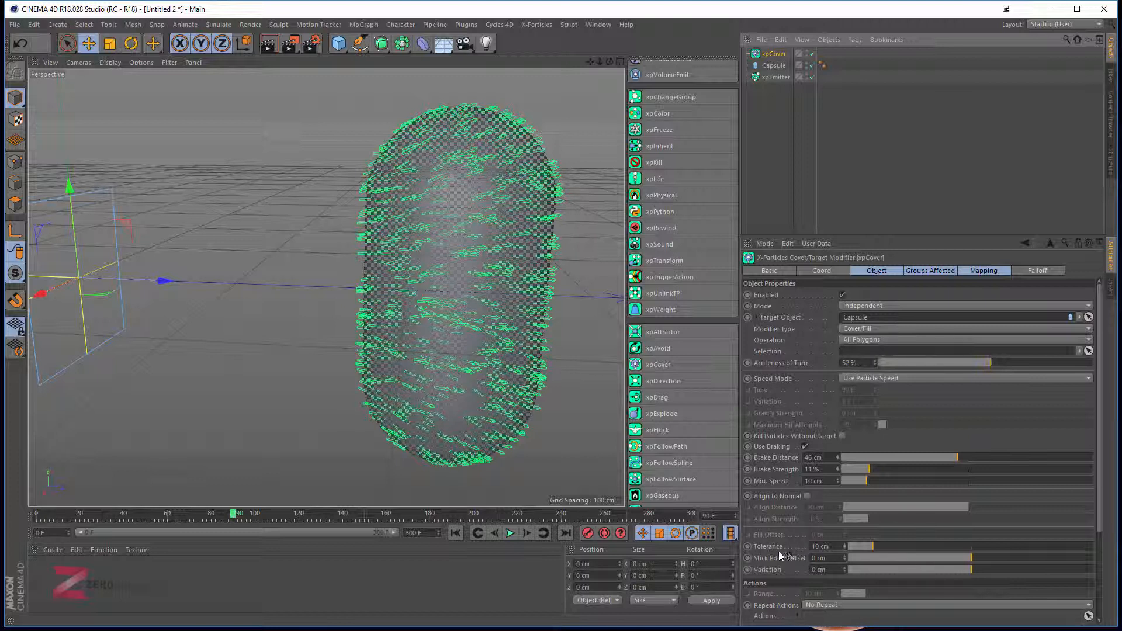
pyautogui.click(807, 496)
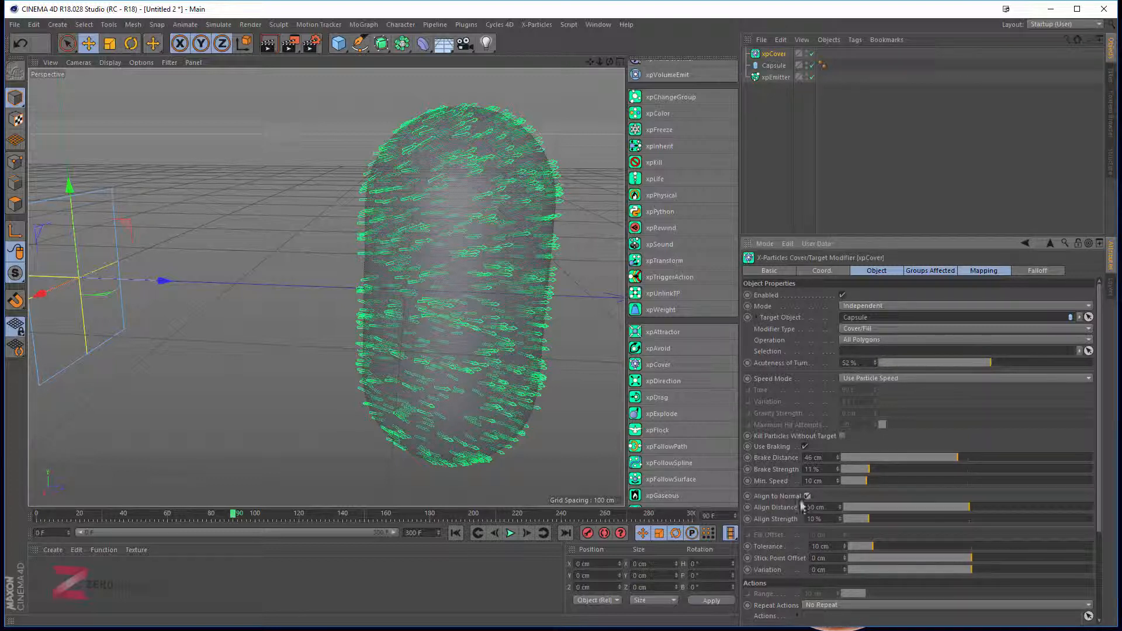
pyautogui.click(456, 533)
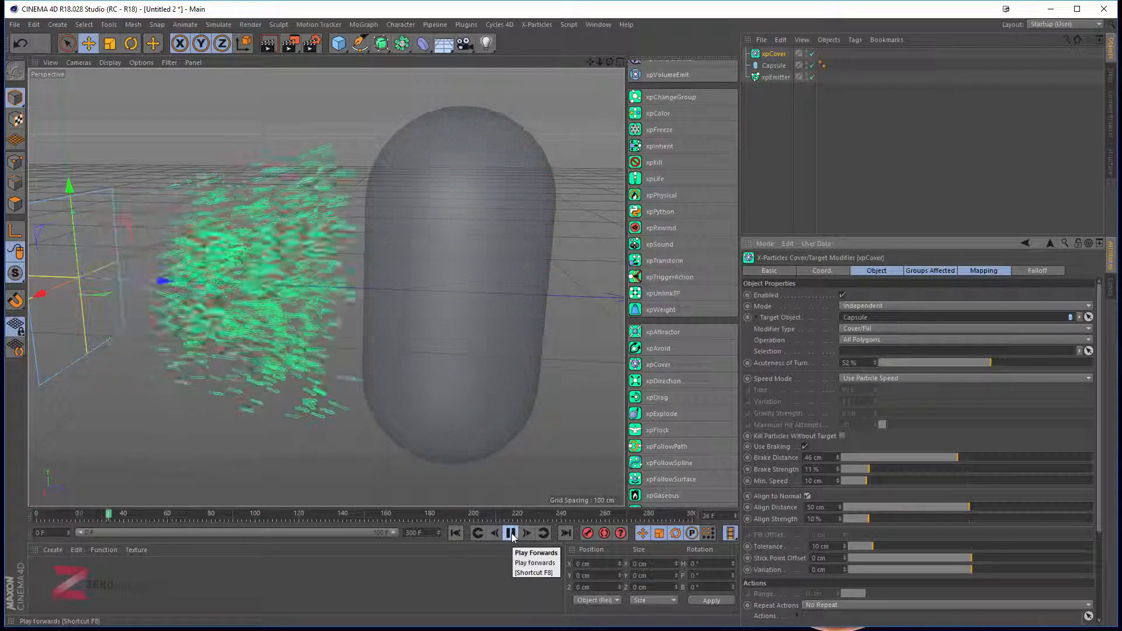
pyautogui.click(510, 534)
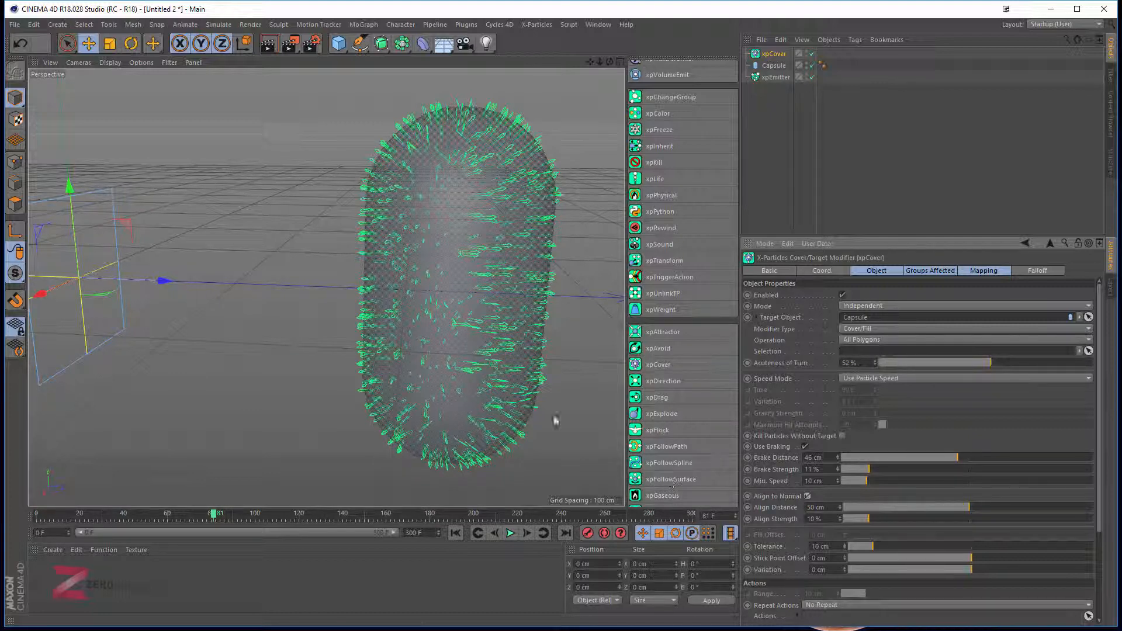
# Examine the normal-aligned particles on the capsule's lower end up close while continuing the simulation.
pyautogui.keyDown('alt'); pyautogui.moveTo(442, 250); pyautogui.dragTo(481, 374); pyautogui.keyUp('alt')
pyautogui.scroll(8, 484, 319)
pyautogui.click(511, 533)
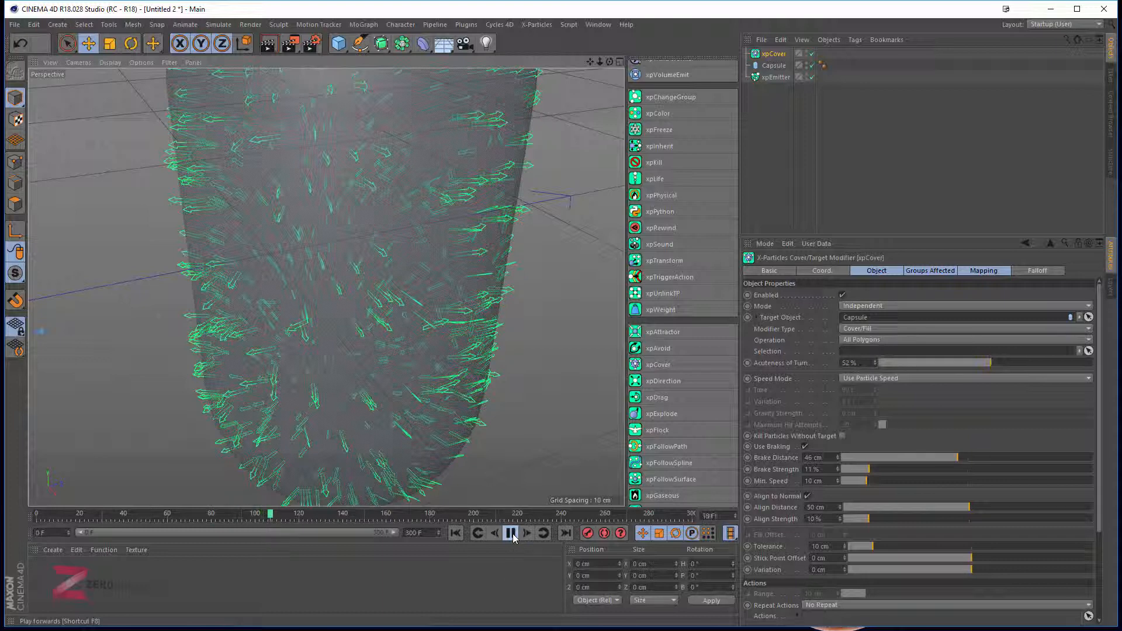
pyautogui.click(510, 533)
pyautogui.keyDown('alt'); pyautogui.moveTo(462, 456); pyautogui.dragTo(467, 353); pyautogui.keyUp('alt')
pyautogui.scroll(-5, 467, 353)
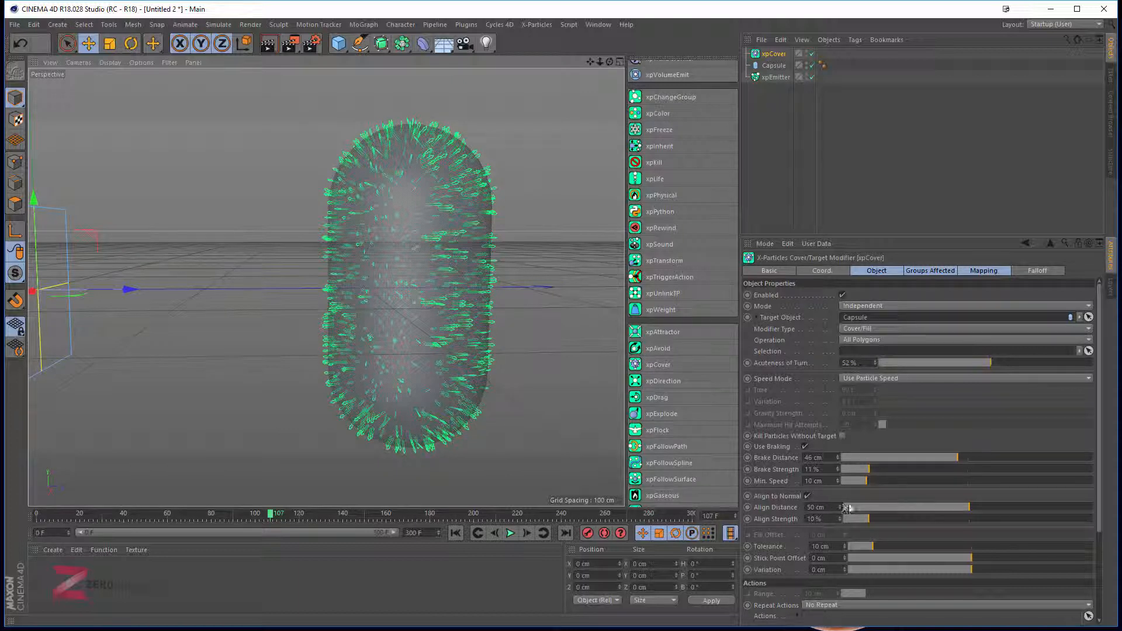
# Set xpCover's Align Distance to 48 cm and replay the simulation from the first frame.
pyautogui.moveTo(966, 507); pyautogui.dragTo(946, 508)
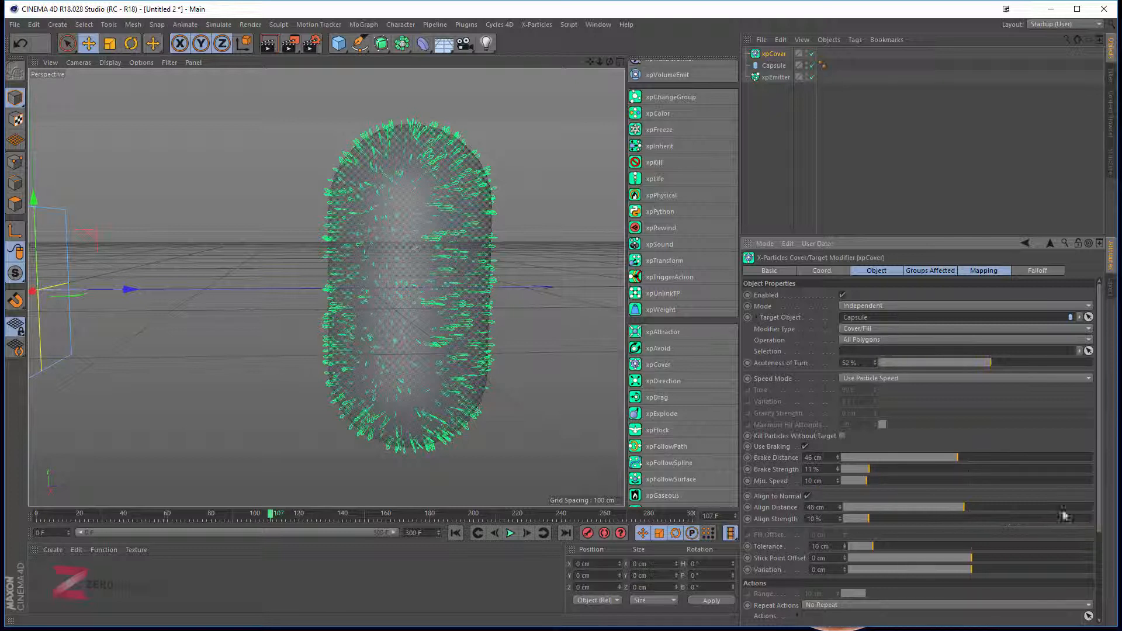
pyautogui.scroll(-4, 1076, 426)
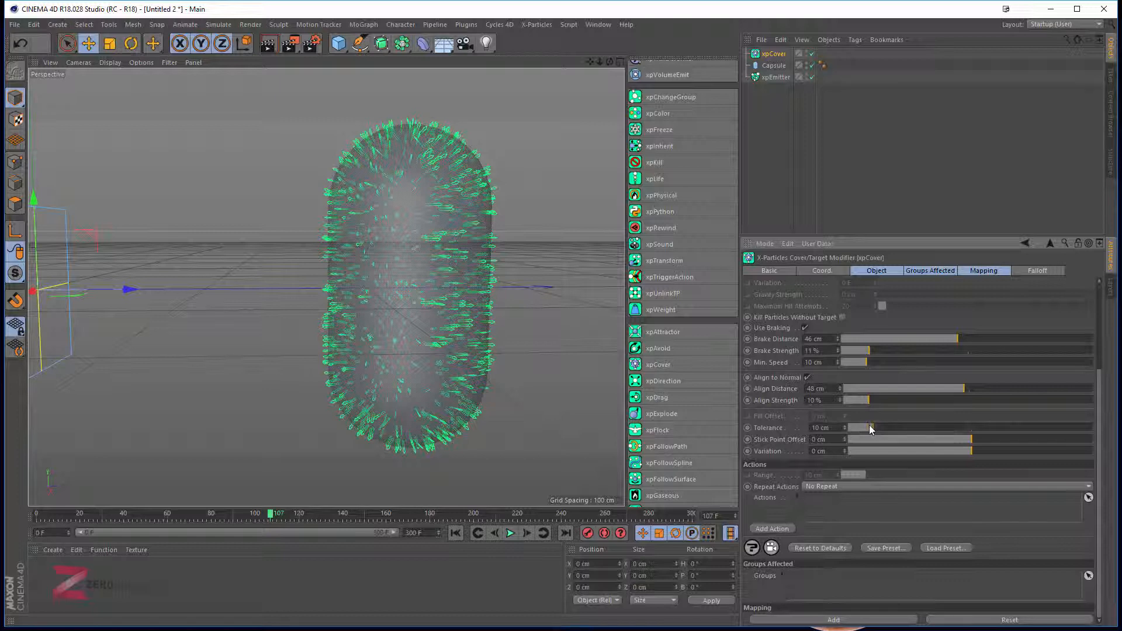
pyautogui.click(456, 533)
pyautogui.click(509, 534)
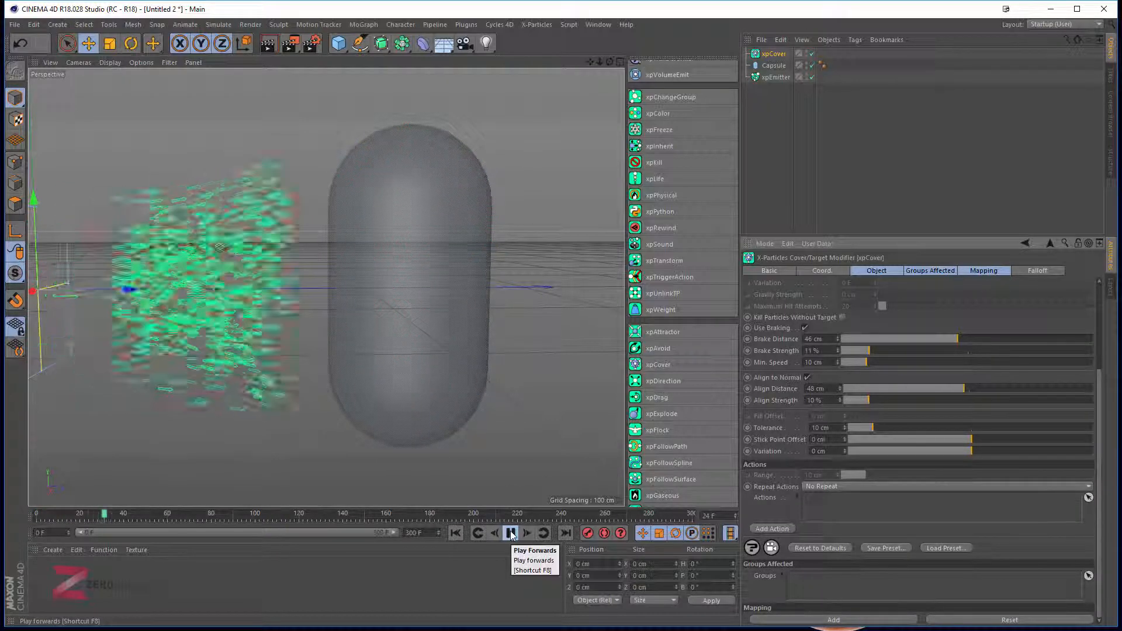
pyautogui.click(511, 533)
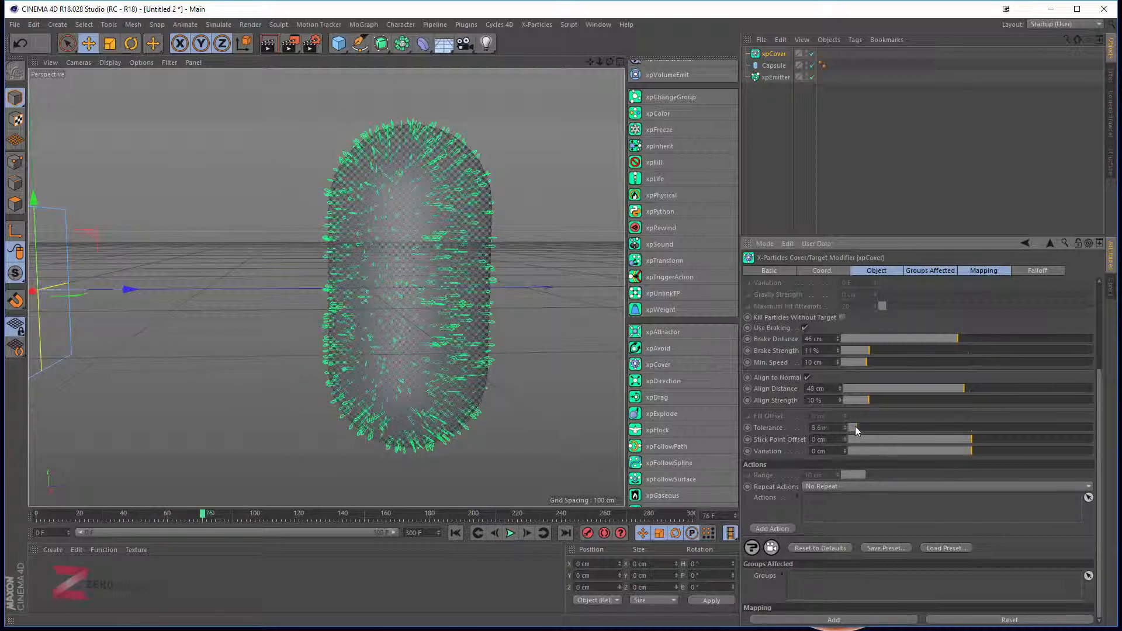
# Set xpCover's Tolerance to 1.3 cm and replay the simulation from the first frame to examine the particles' contact with the surface.
pyautogui.click(510, 533)
pyautogui.click(456, 533)
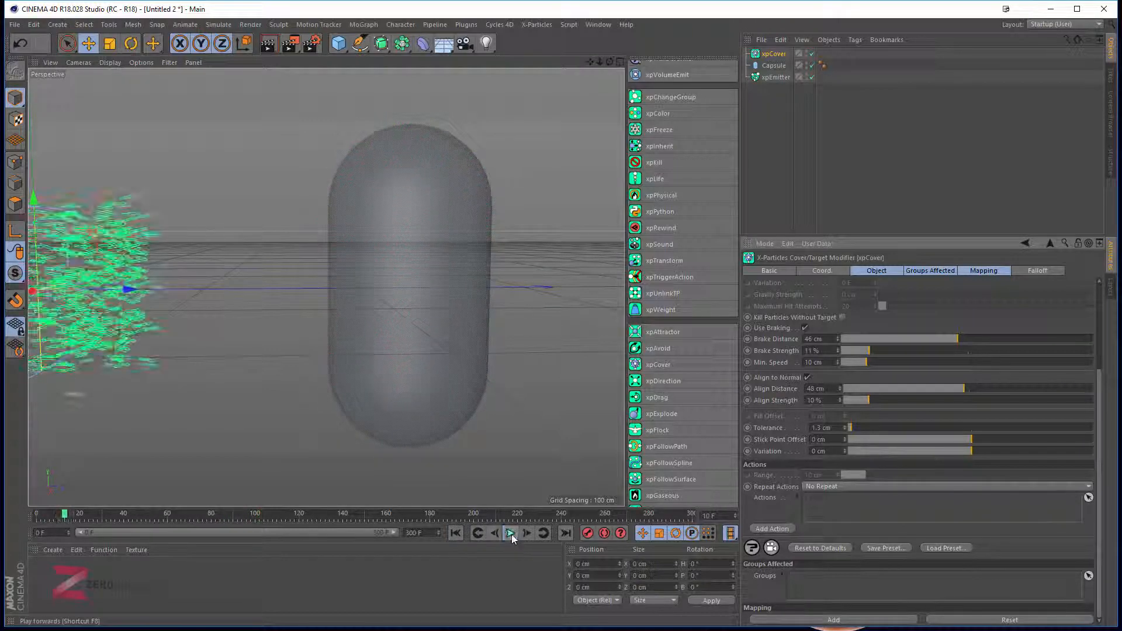
pyautogui.scroll(5, 439, 333)
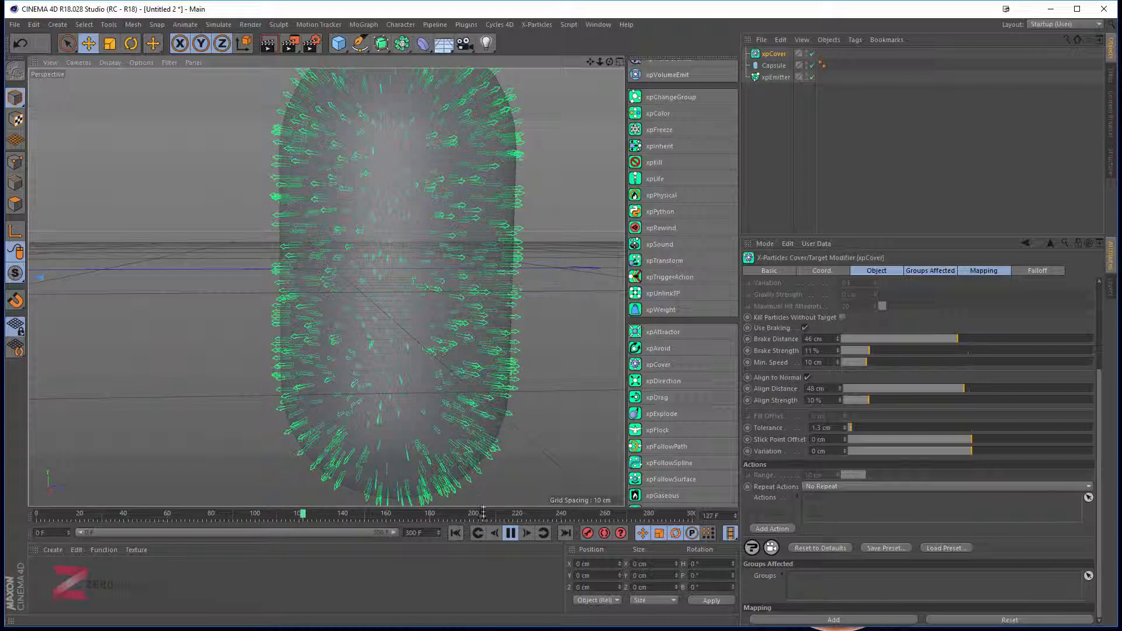
pyautogui.click(511, 533)
# Raise xpCover's Tolerance to 28.6 cm and replay the simulation from the first frame to compare the particles' alignment.
pyautogui.moveTo(898, 427); pyautogui.dragTo(918, 435)
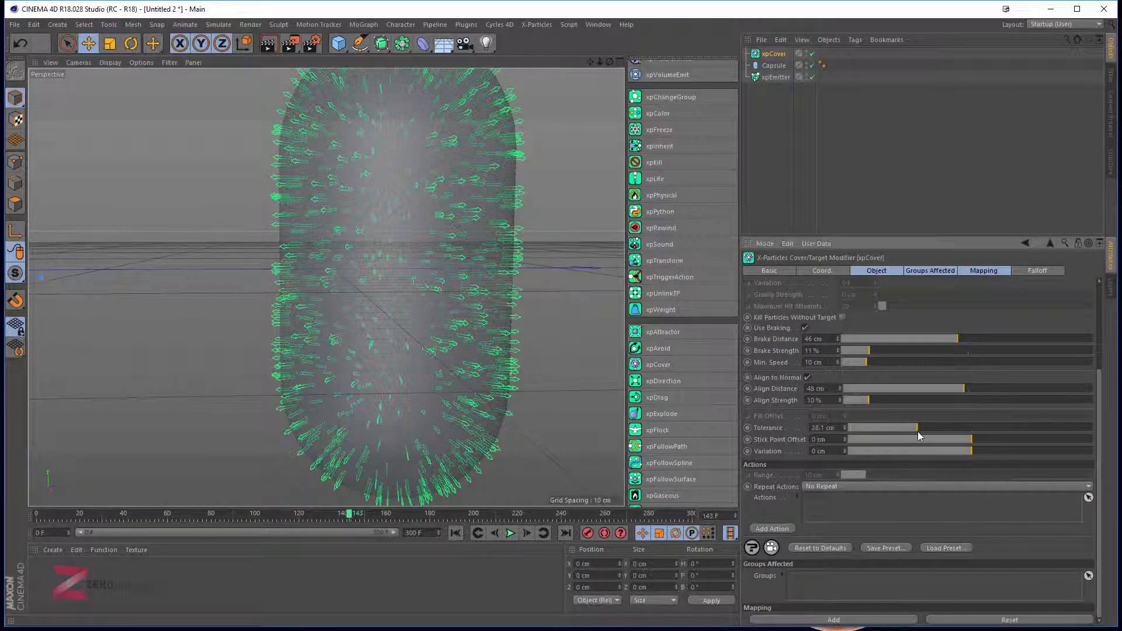
pyautogui.click(458, 535)
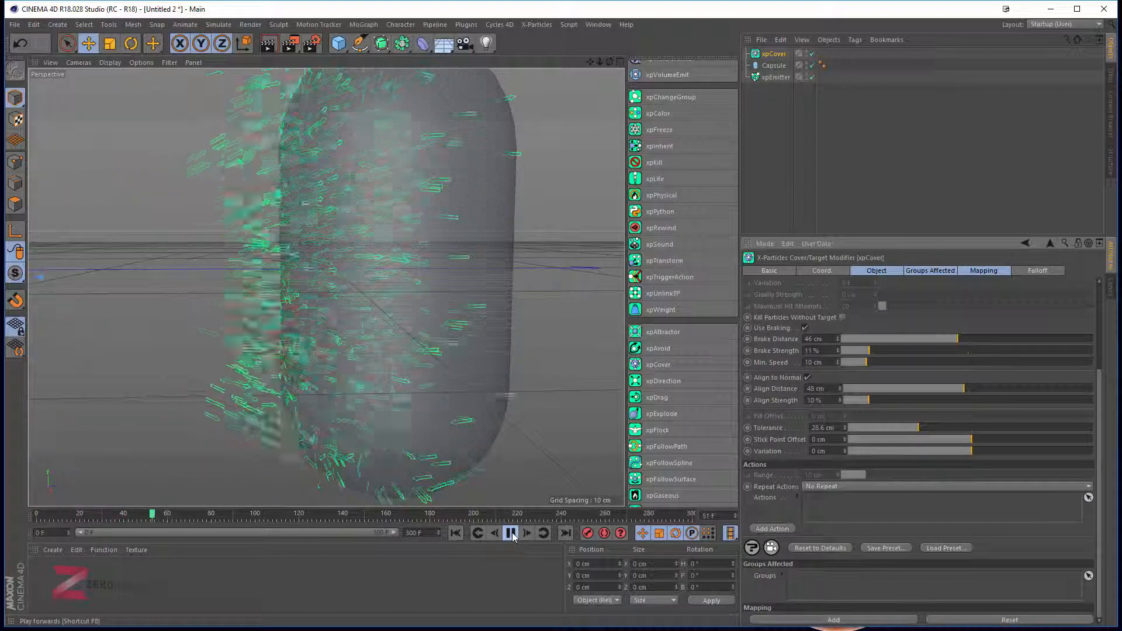
pyautogui.click(511, 533)
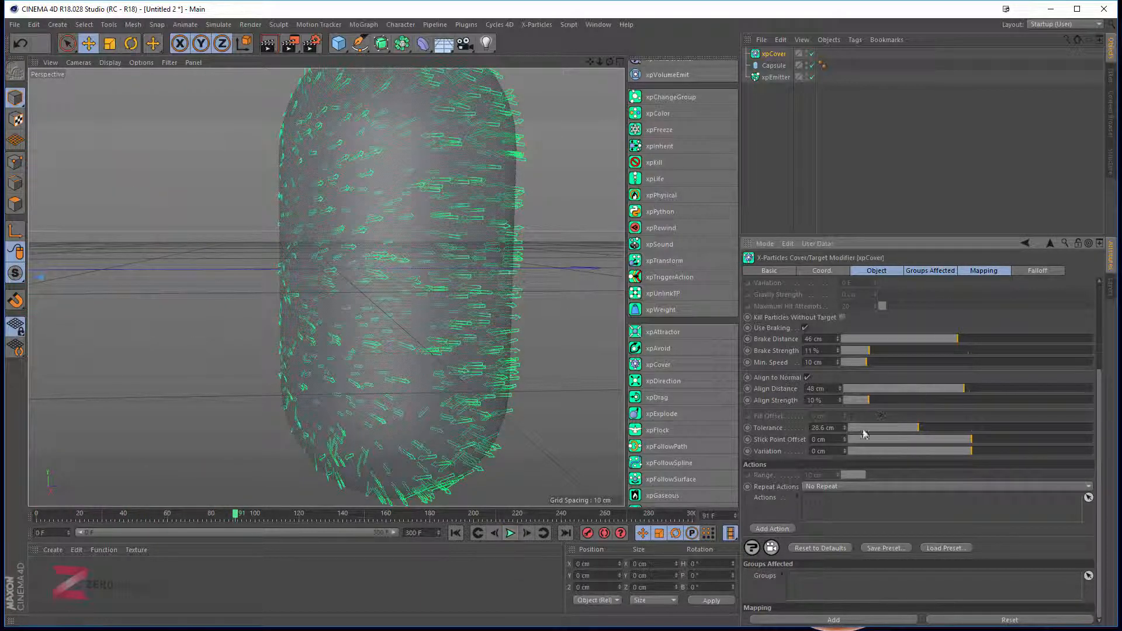
# Set xpCover's Tolerance to 2 cm and Stick Point Offset to 37 cm, and replay the simulation to examine the particles around the capsule.
pyautogui.moveTo(886, 430); pyautogui.dragTo(854, 432)
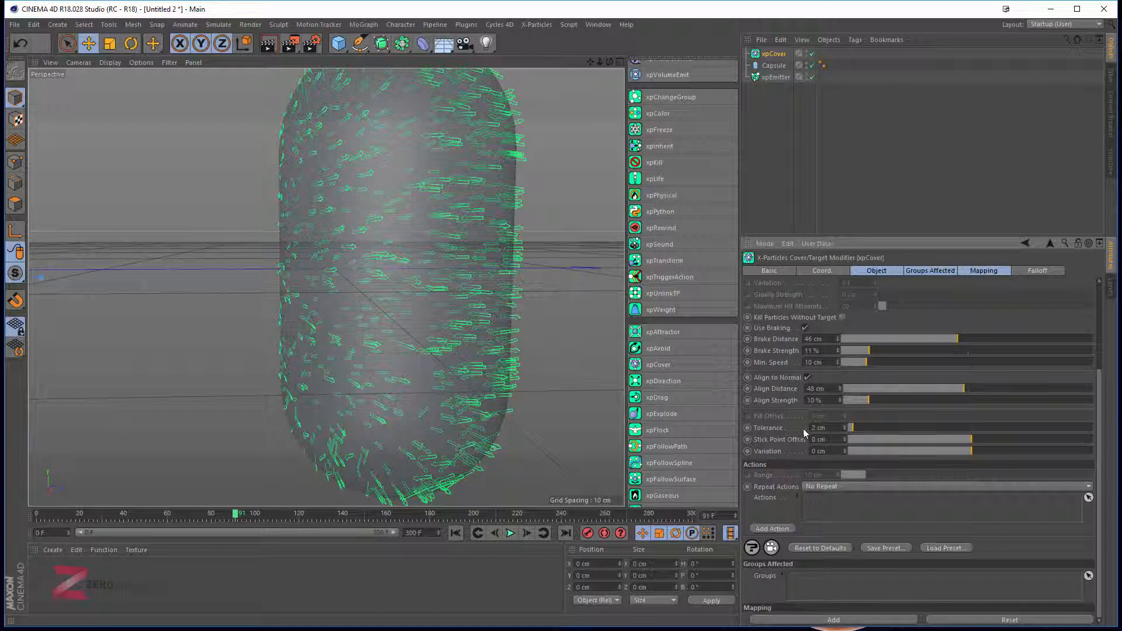
pyautogui.moveTo(976, 444); pyautogui.dragTo(1016, 444)
pyautogui.click(455, 533)
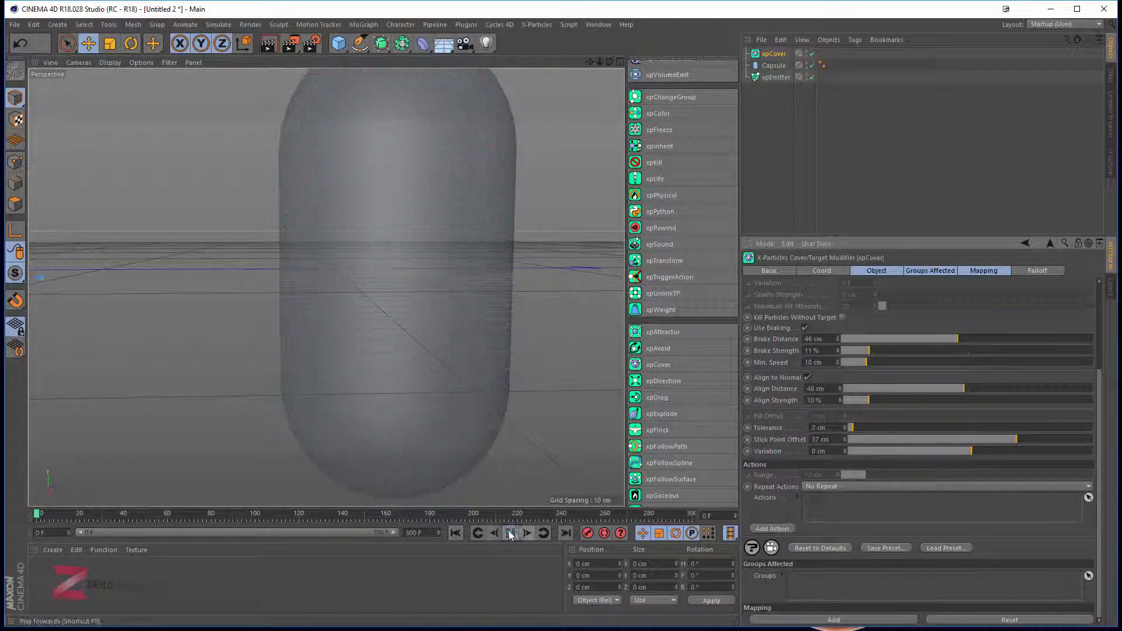
pyautogui.click(510, 533)
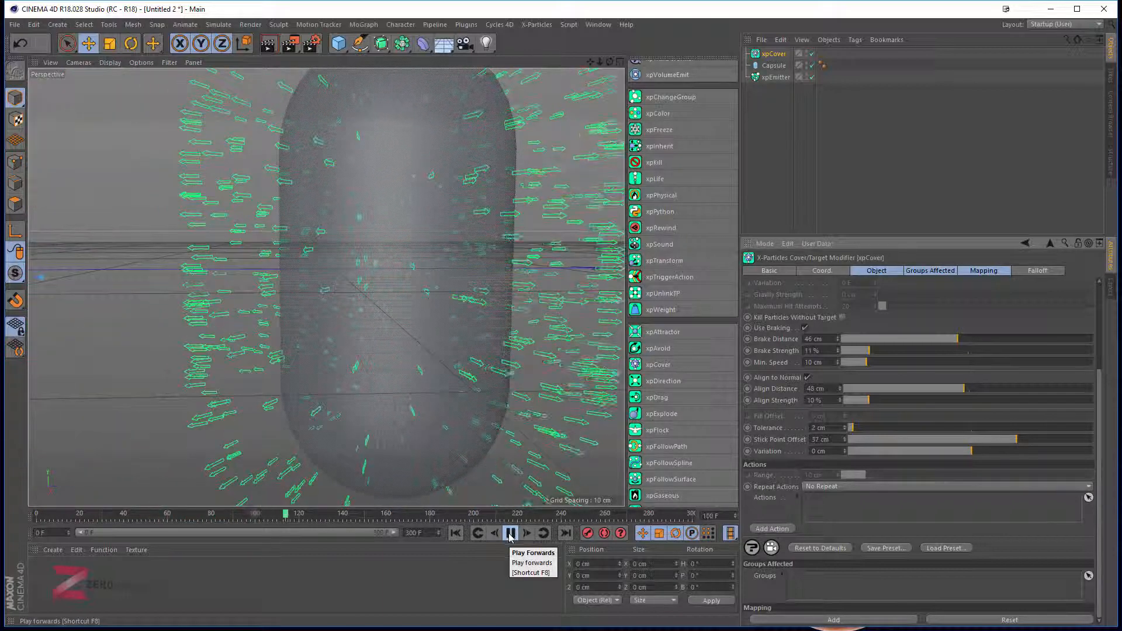
pyautogui.click(510, 534)
pyautogui.keyDown('alt'); pyautogui.moveTo(413, 338); pyautogui.dragTo(348, 348); pyautogui.keyUp('alt')
pyautogui.scroll(-5, 349, 346)
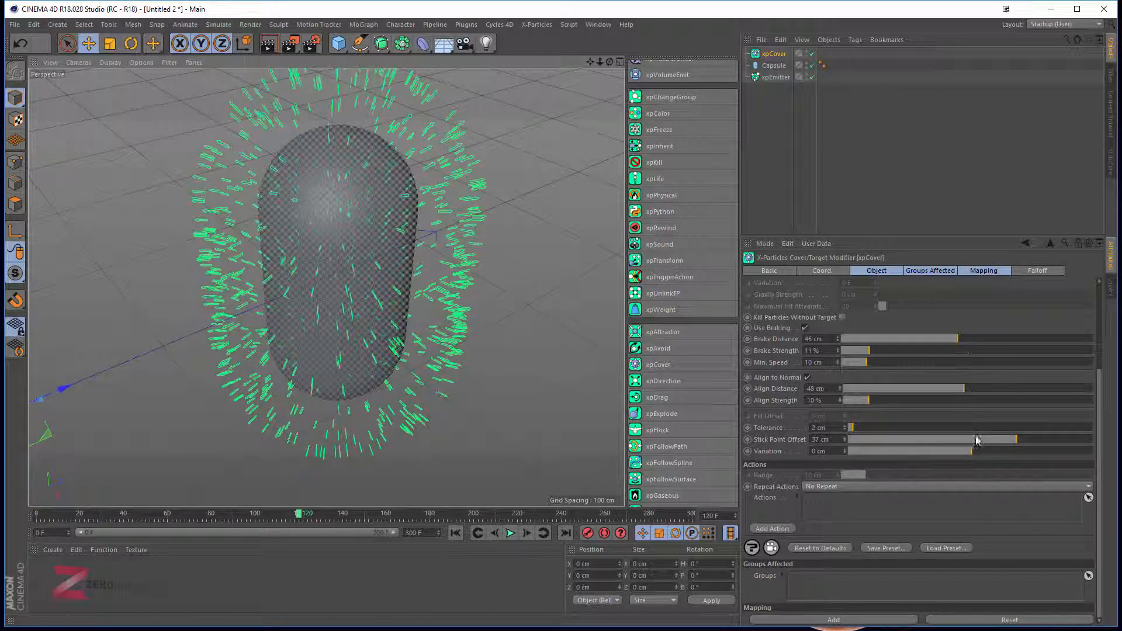
# Set the Stick Point Offset to -10 cm and replay the simulation from the first frame to examine the particles inside the capsule.
pyautogui.moveTo(978, 441)
pyautogui.mouseDown()
pyautogui.moveTo(934, 440)
pyautogui.moveTo(966, 442)
pyautogui.mouseUp()
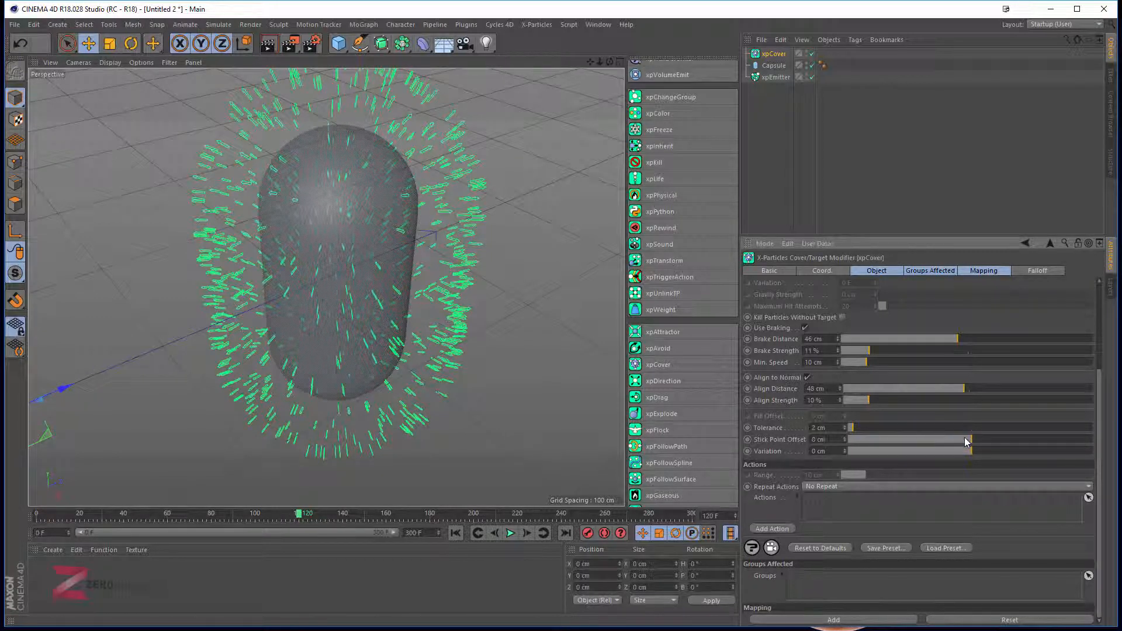
pyautogui.click(510, 533)
pyautogui.click(455, 534)
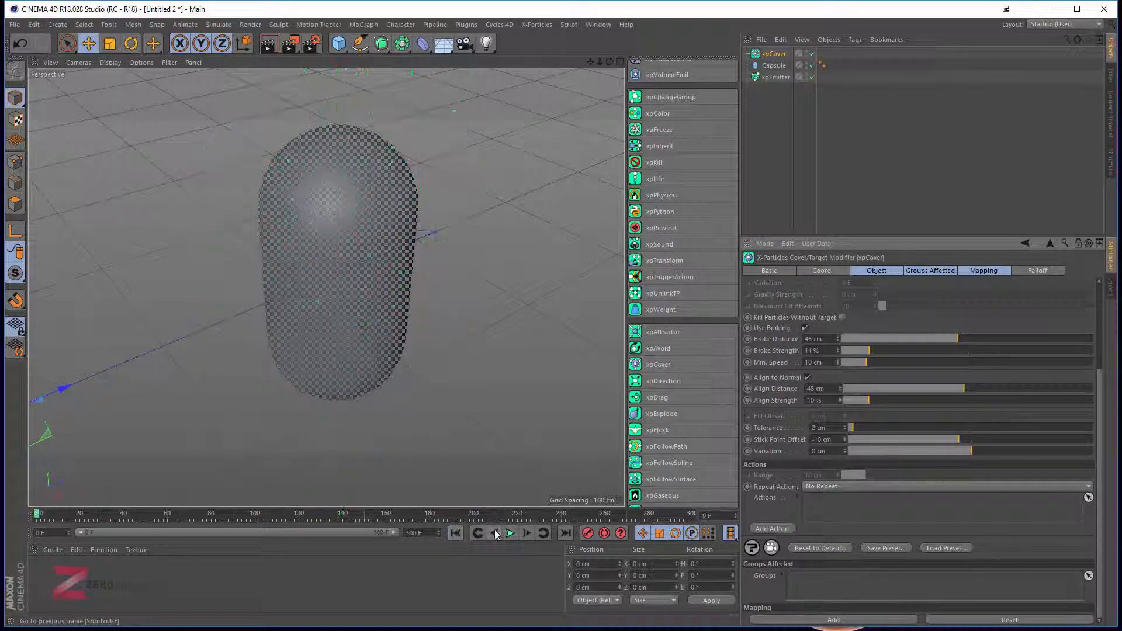
pyautogui.click(510, 534)
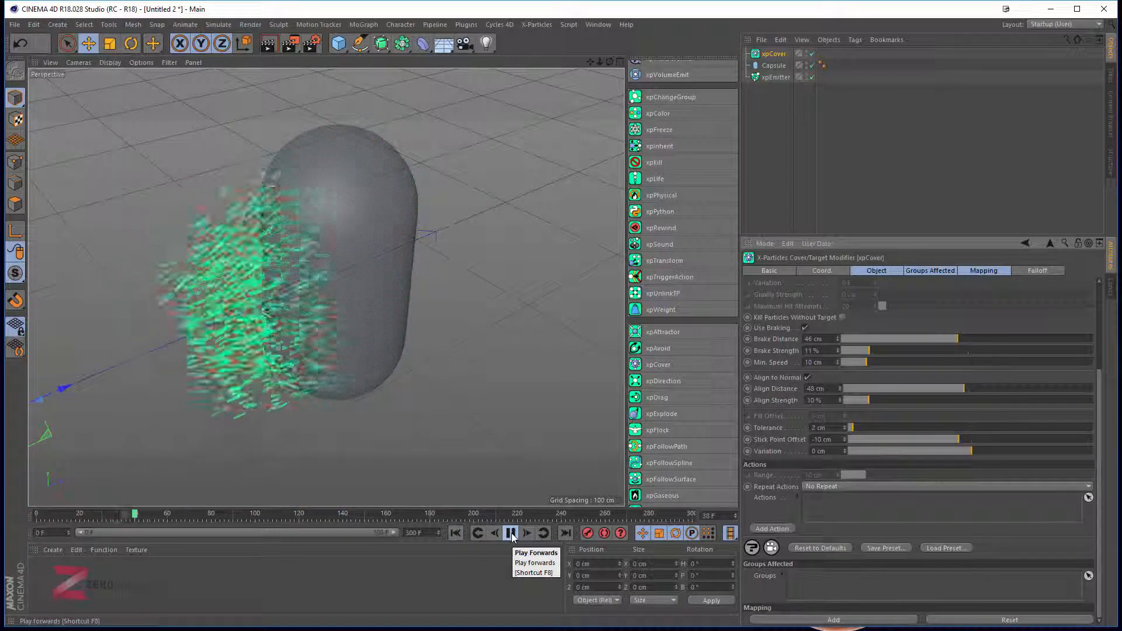
pyautogui.click(511, 533)
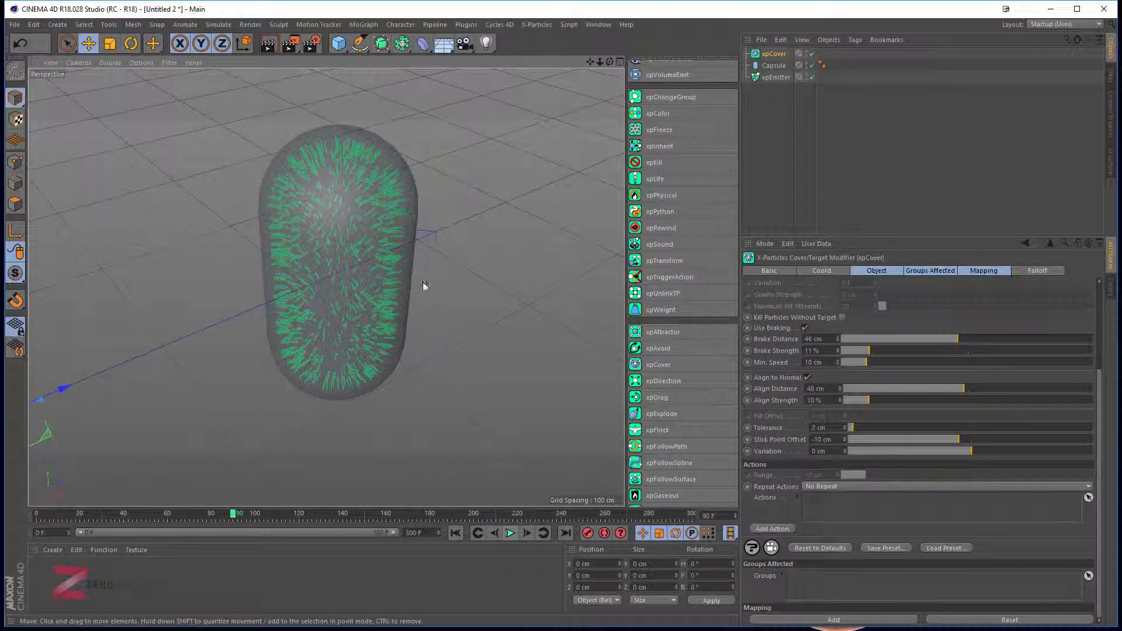
pyautogui.keyDown('alt'); pyautogui.moveTo(423, 286); pyautogui.dragTo(388, 319); pyautogui.keyUp('alt')
pyautogui.scroll(4, 389, 319)
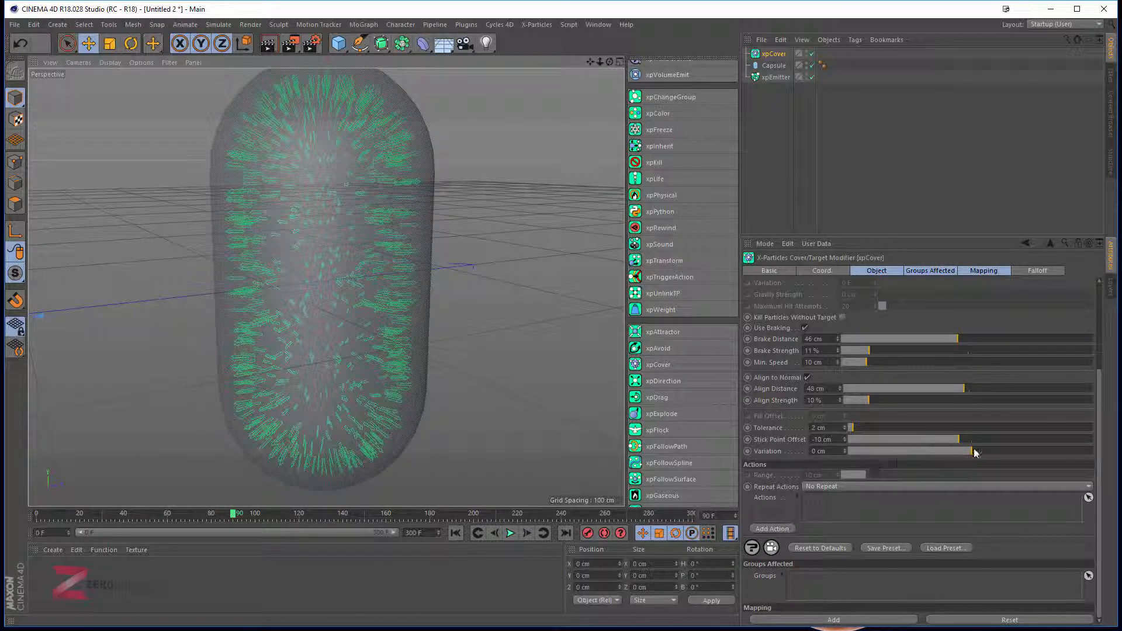
# Set the Stick Point Offset's Variation to 18 cm and replay the simulation from the first frame.
pyautogui.moveTo(974, 451); pyautogui.dragTo(997, 455)
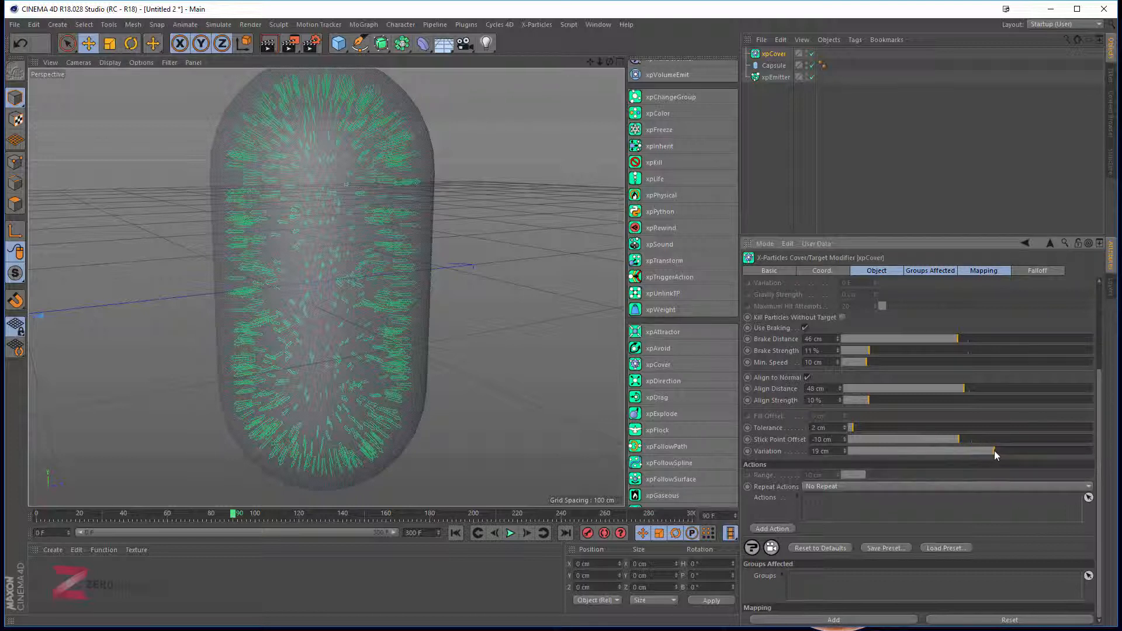
pyautogui.click(455, 534)
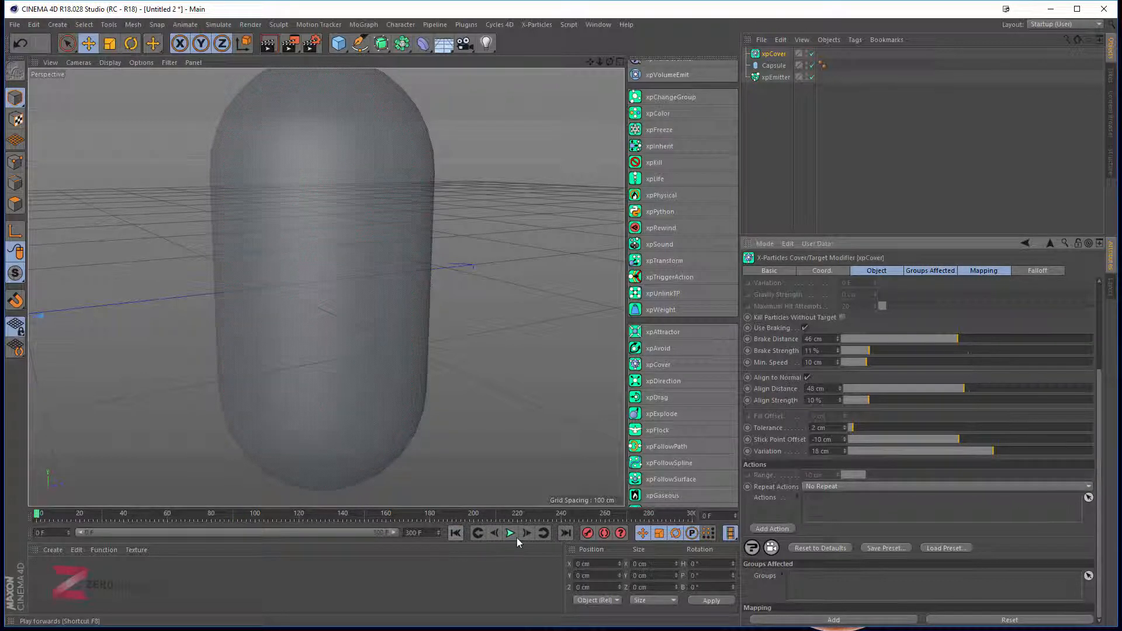
pyautogui.click(510, 533)
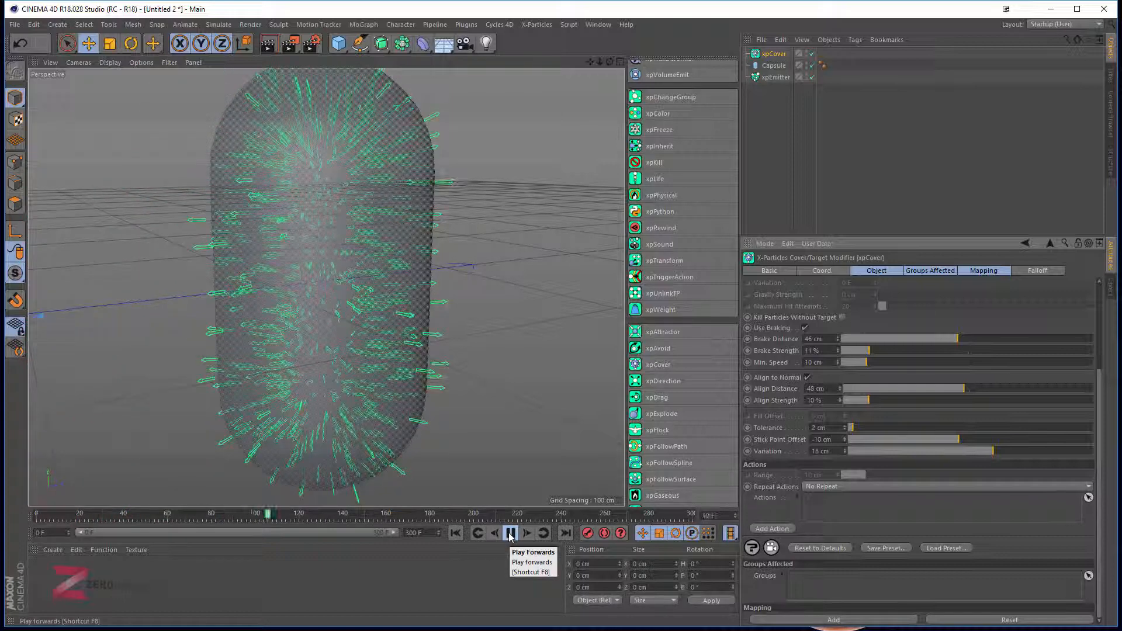
pyautogui.click(511, 533)
# Set xpCover's Stick Point Offset to 4 cm and its Variation to 6 cm.
pyautogui.moveTo(949, 436); pyautogui.dragTo(983, 455)
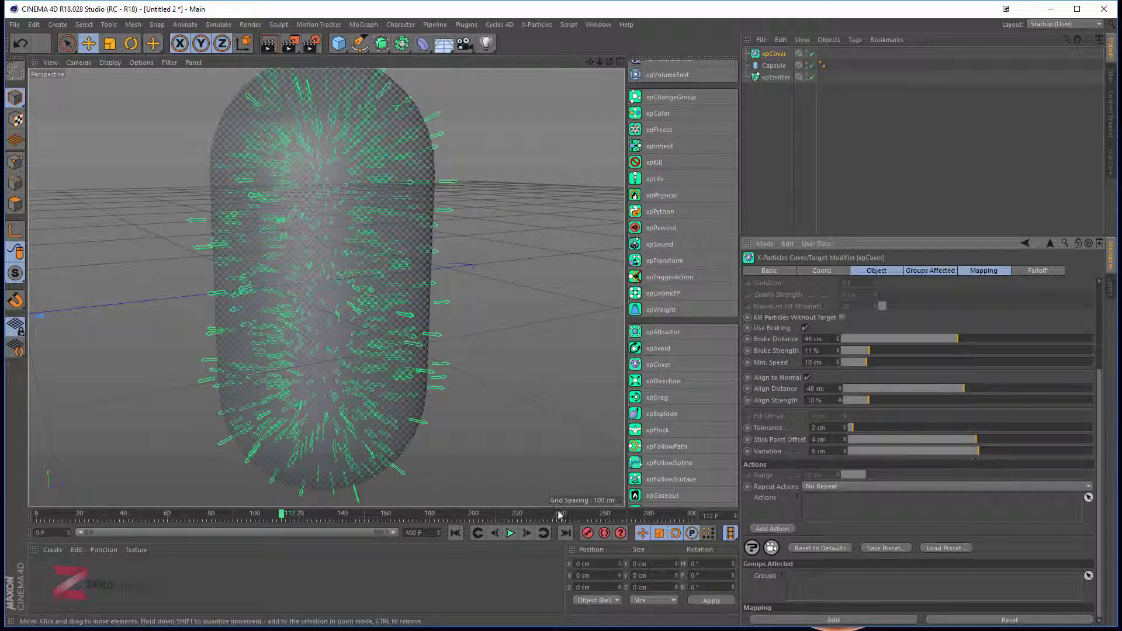
# Replay the simulation from the first frame to examine how the particles cover the capsule with the varied stick point offset.
pyautogui.click(456, 533)
pyautogui.click(510, 533)
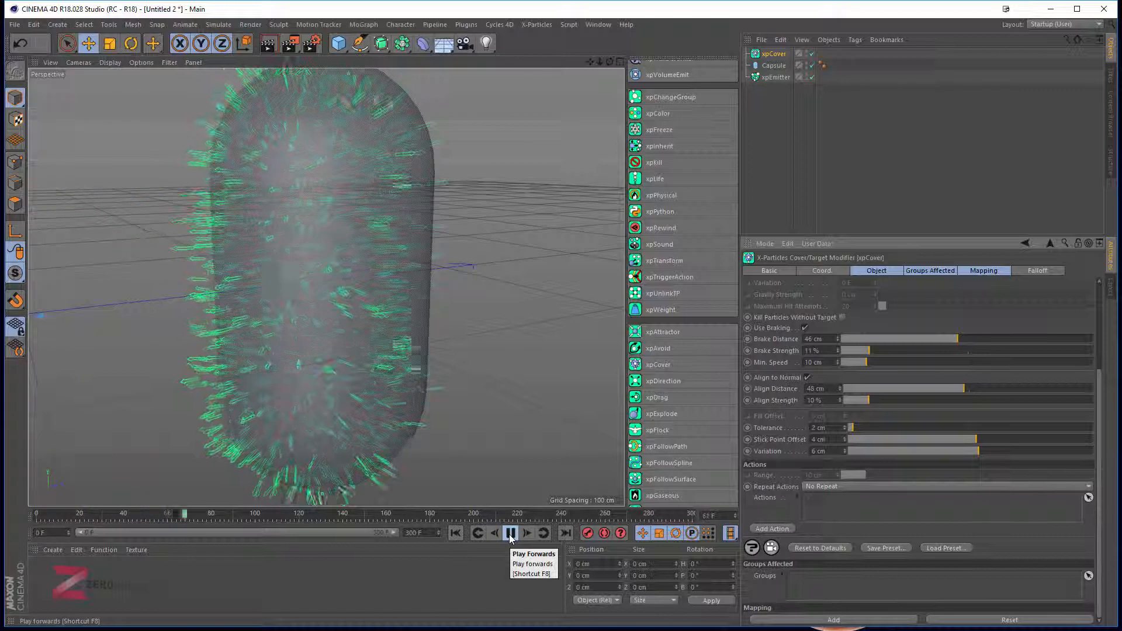
pyautogui.click(510, 533)
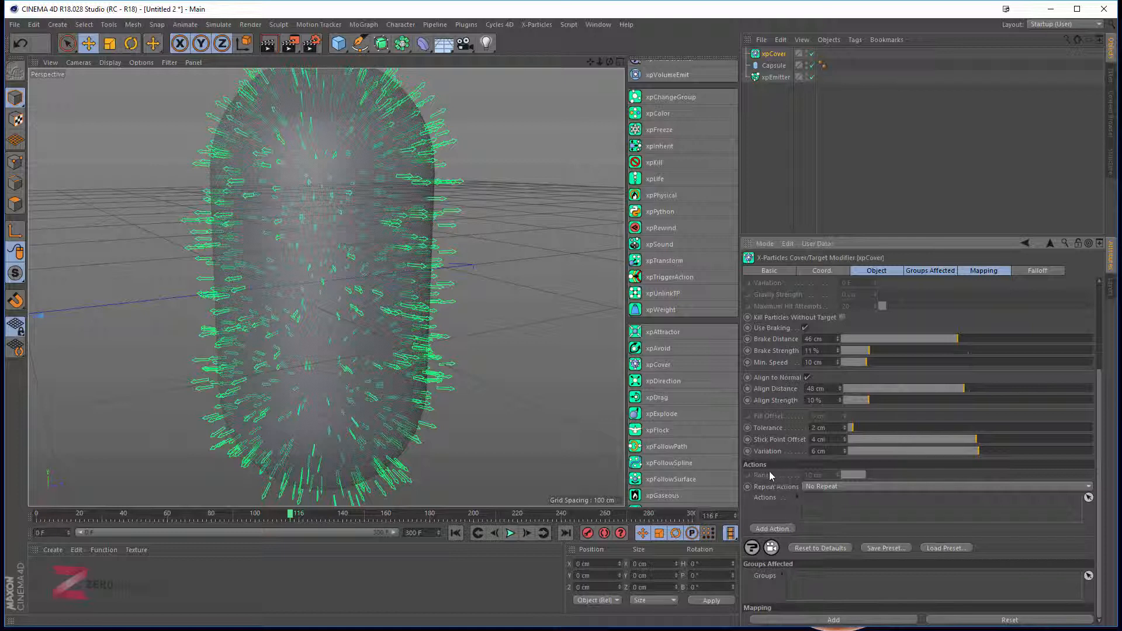
pyautogui.click(837, 487)
pyautogui.click(762, 510)
pyautogui.scroll(-6, 383, 352)
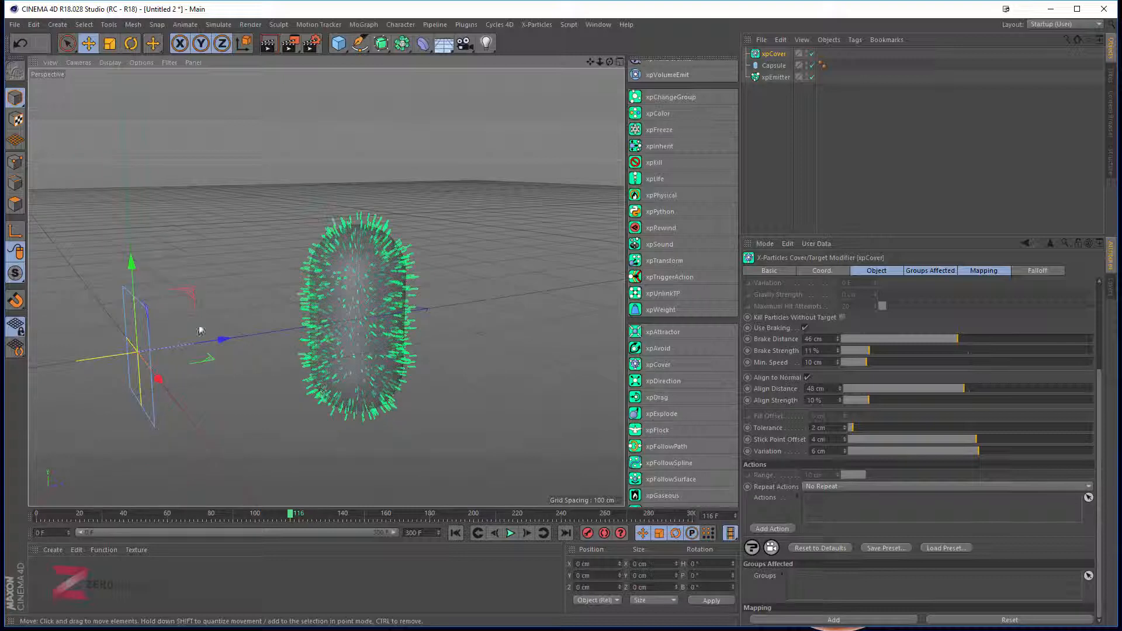
pyautogui.scroll(4, 921, 330)
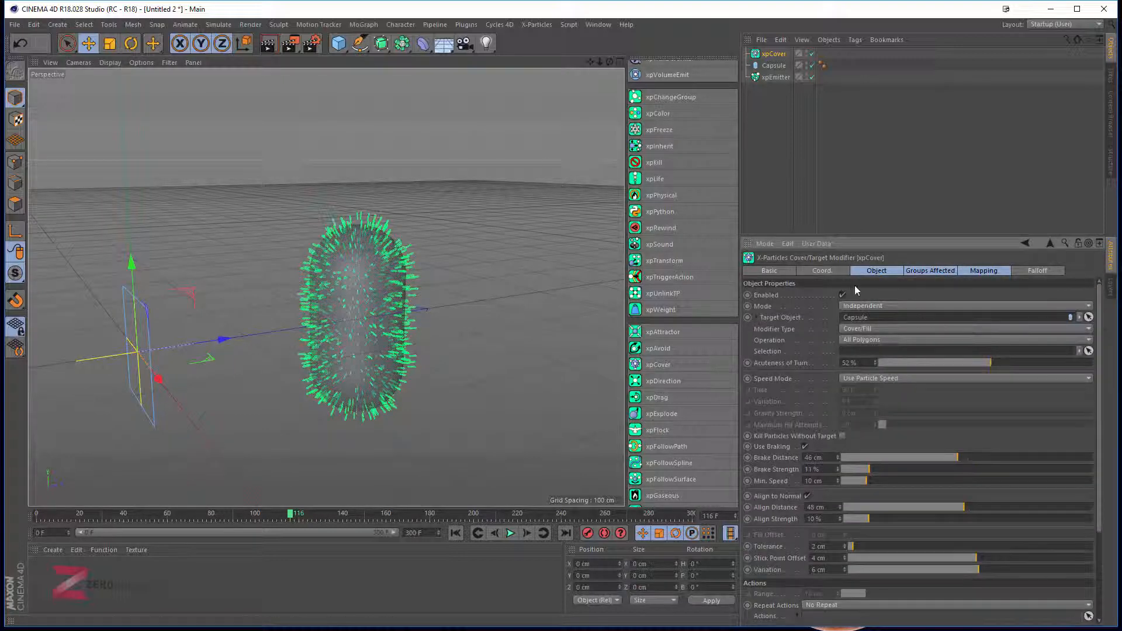
pyautogui.click(868, 328)
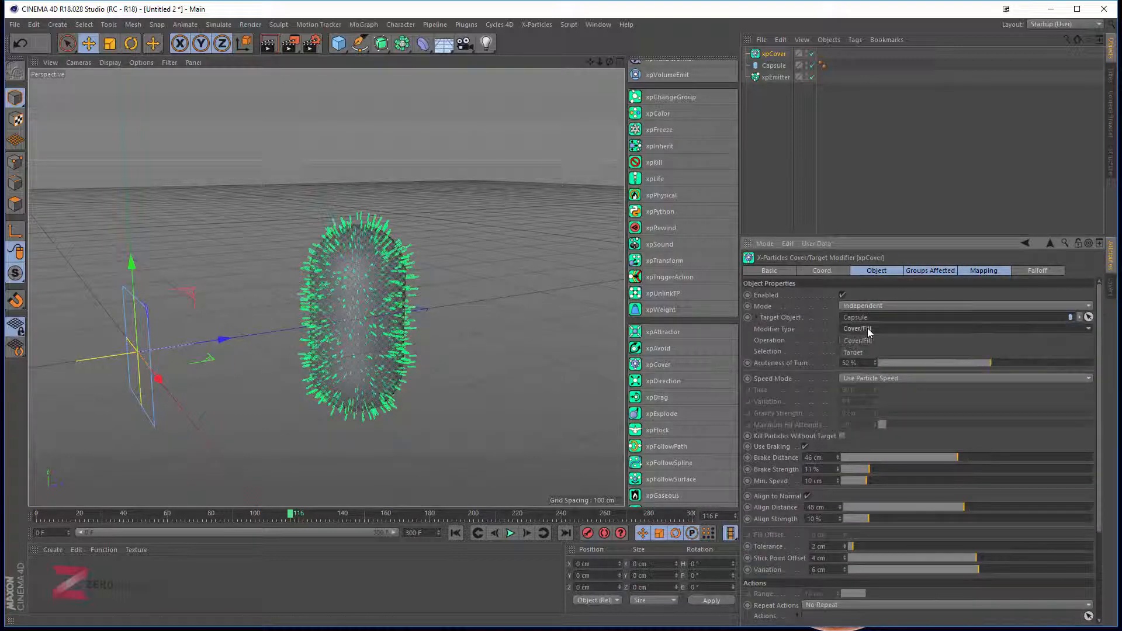
pyautogui.click(868, 329)
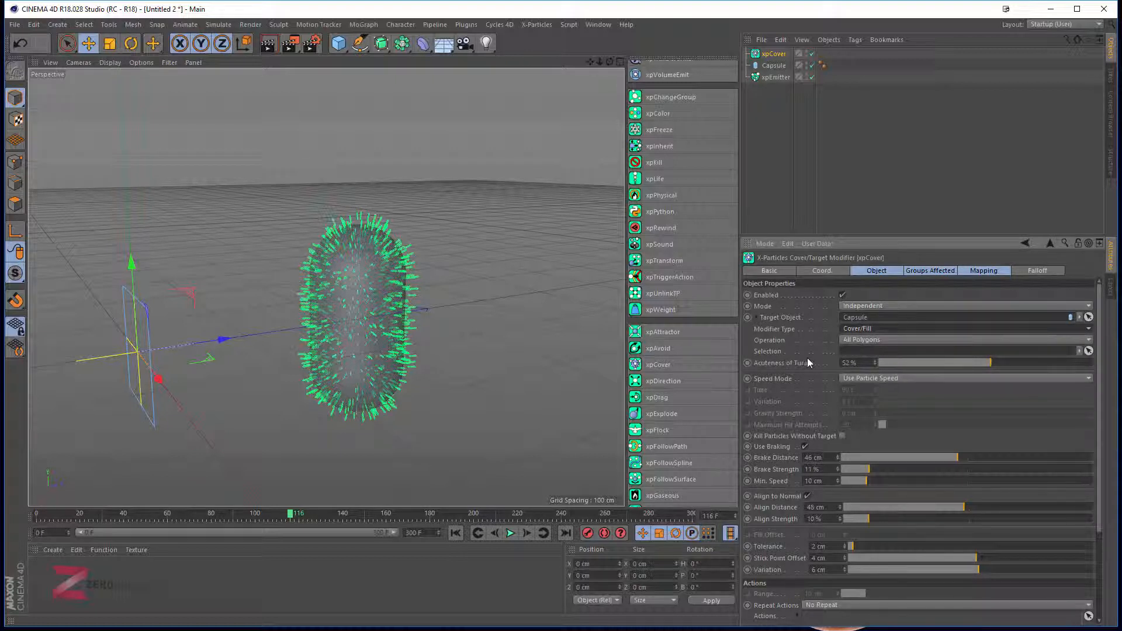
# Set xpCover's Operation to Object Vertices (Ordered) and play the simulation to examine the particles on the capsule's vertices.
pyautogui.click(878, 340)
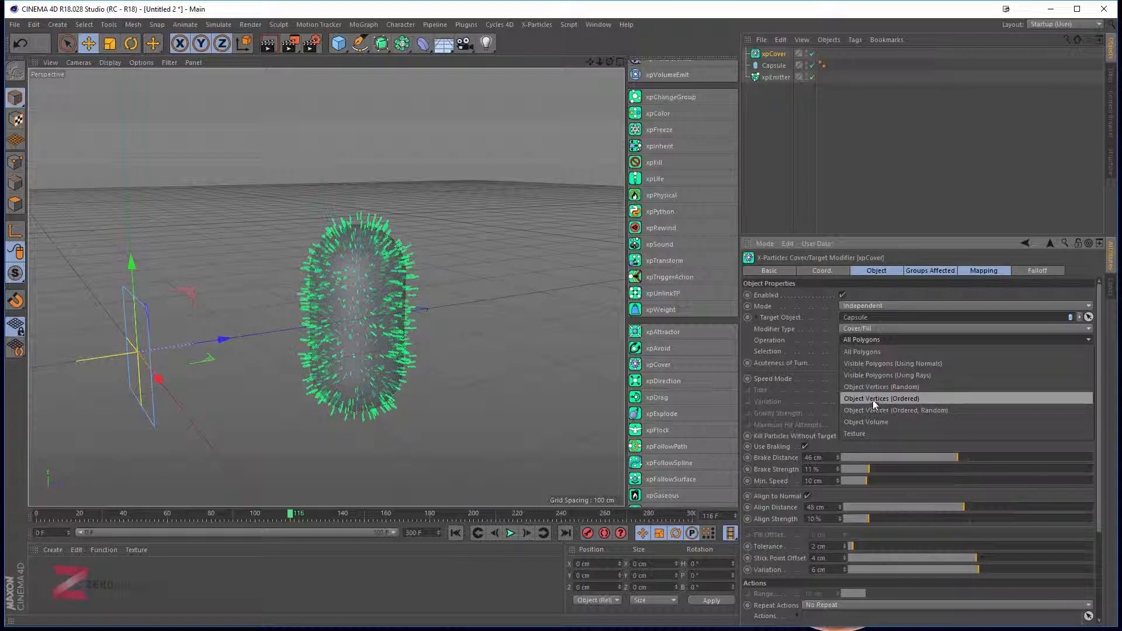
pyautogui.click(888, 400)
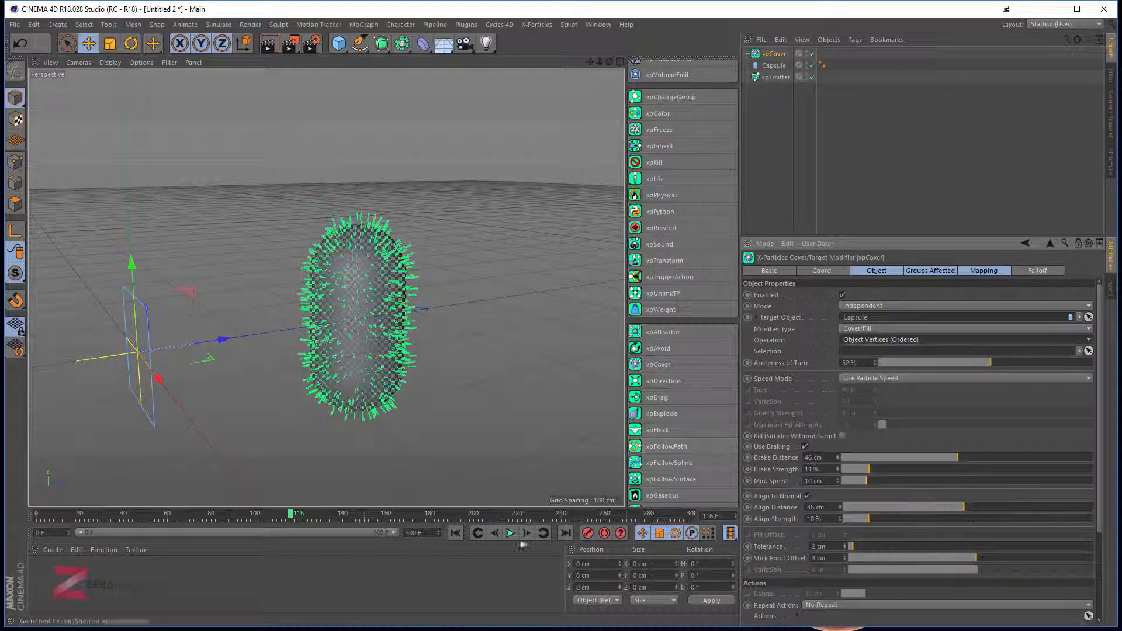
pyautogui.click(511, 534)
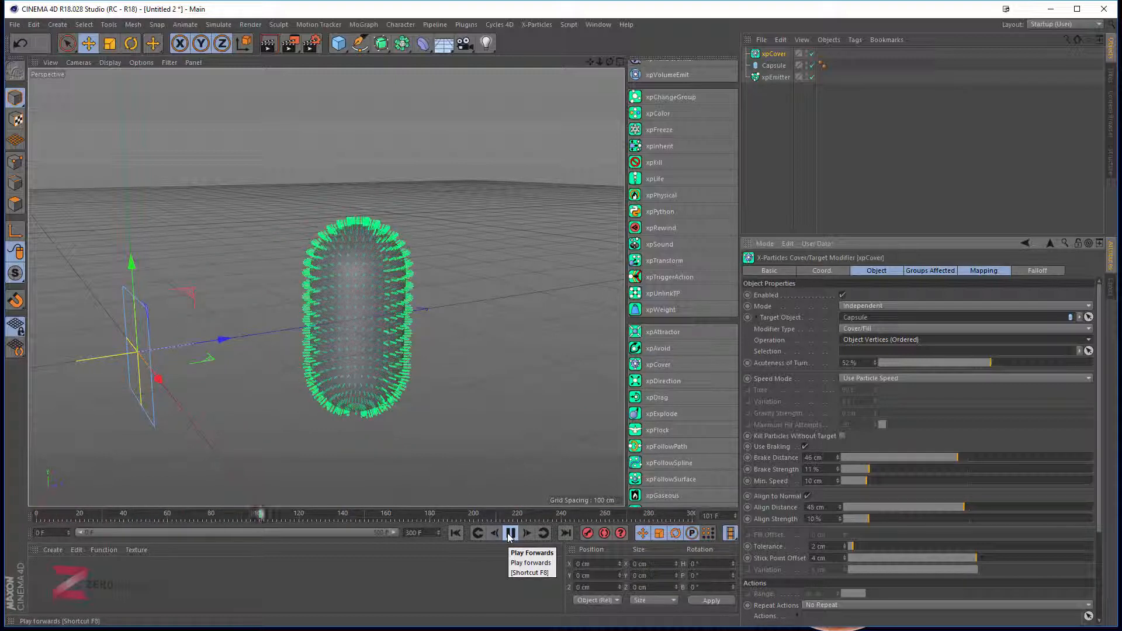
pyautogui.click(510, 533)
pyautogui.moveTo(338, 311)
pyautogui.keyDown('alt'); pyautogui.mouseDown()
pyautogui.moveTo(306, 251)
pyautogui.moveTo(344, 306)
pyautogui.mouseUp(); pyautogui.keyUp('alt')
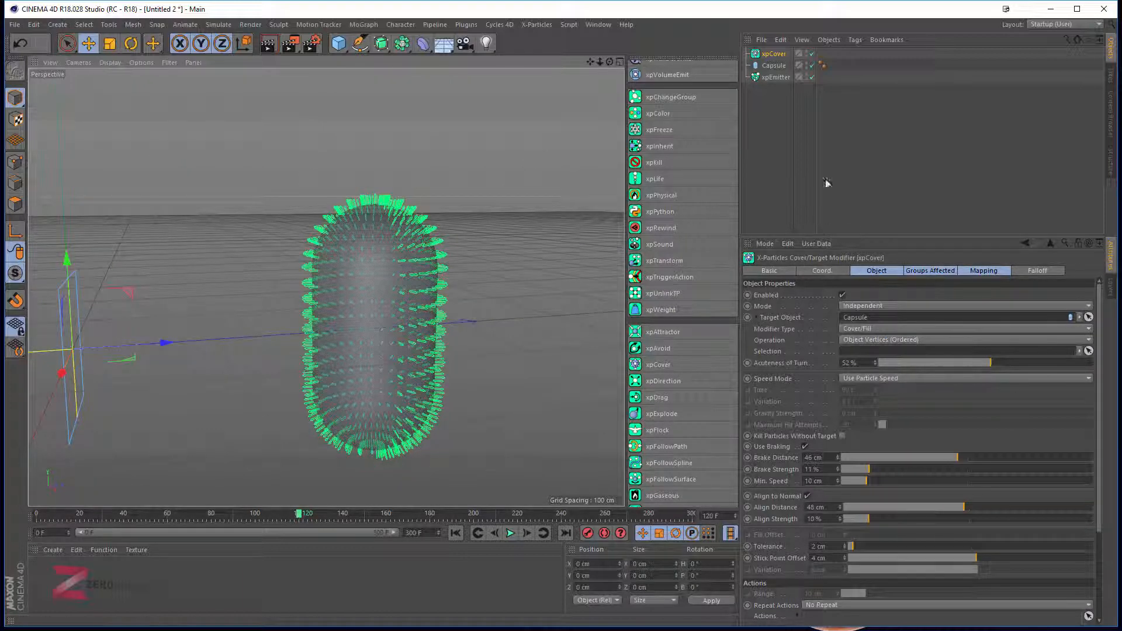
# Set xpEmitter's Birthrate to 50 and its End Emit to 100 F.
pyautogui.click(776, 77)
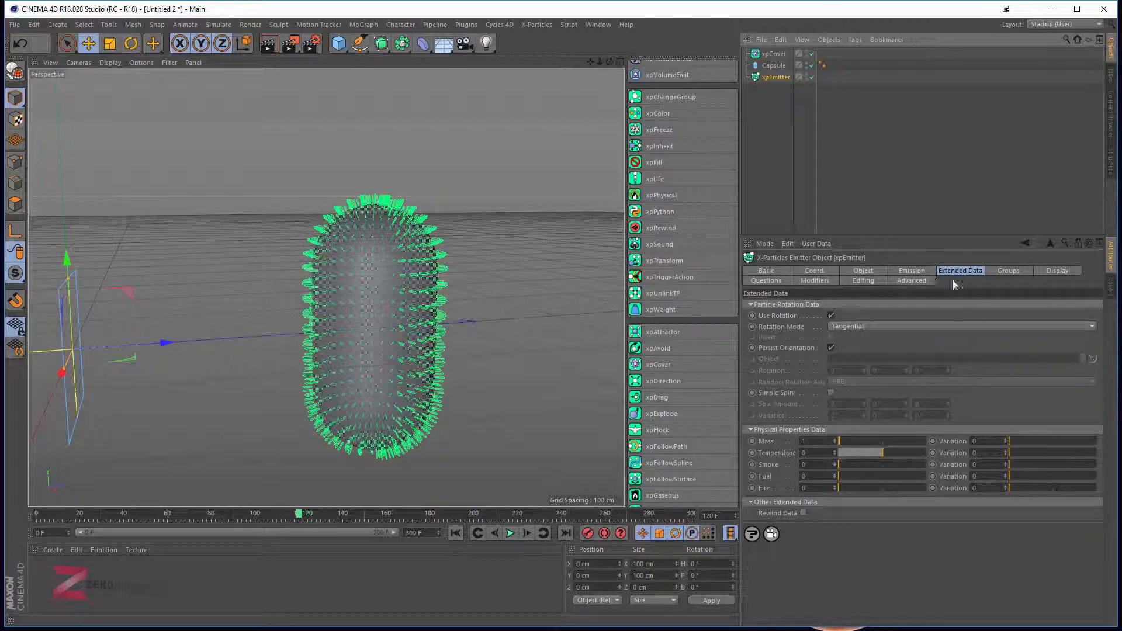
pyautogui.click(928, 272)
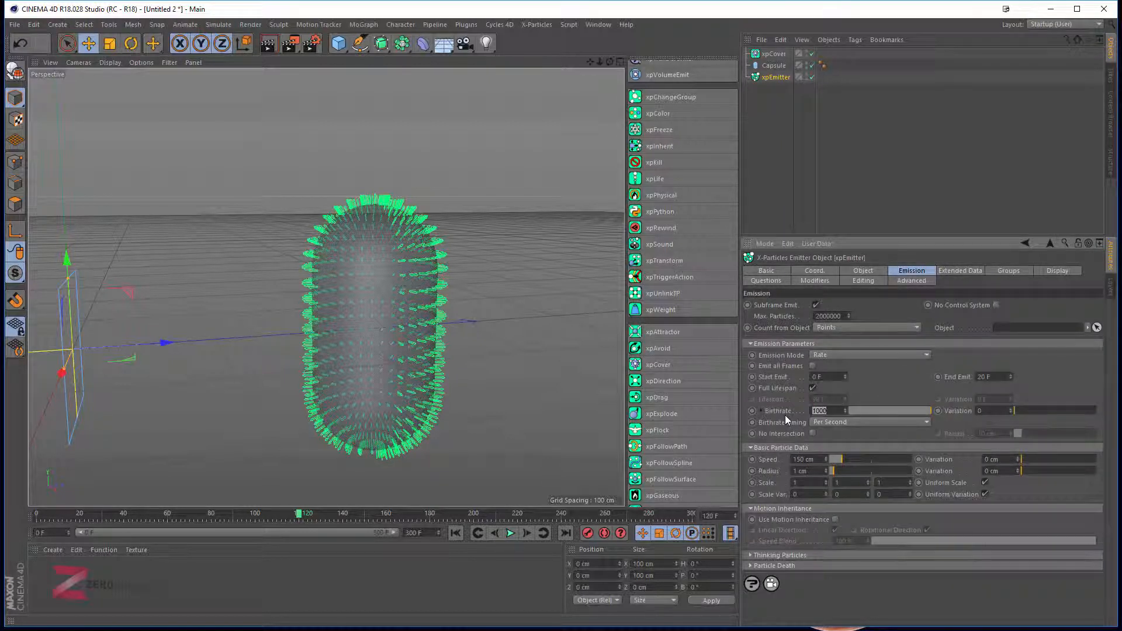
pyautogui.write('50')
pyautogui.press('Return')
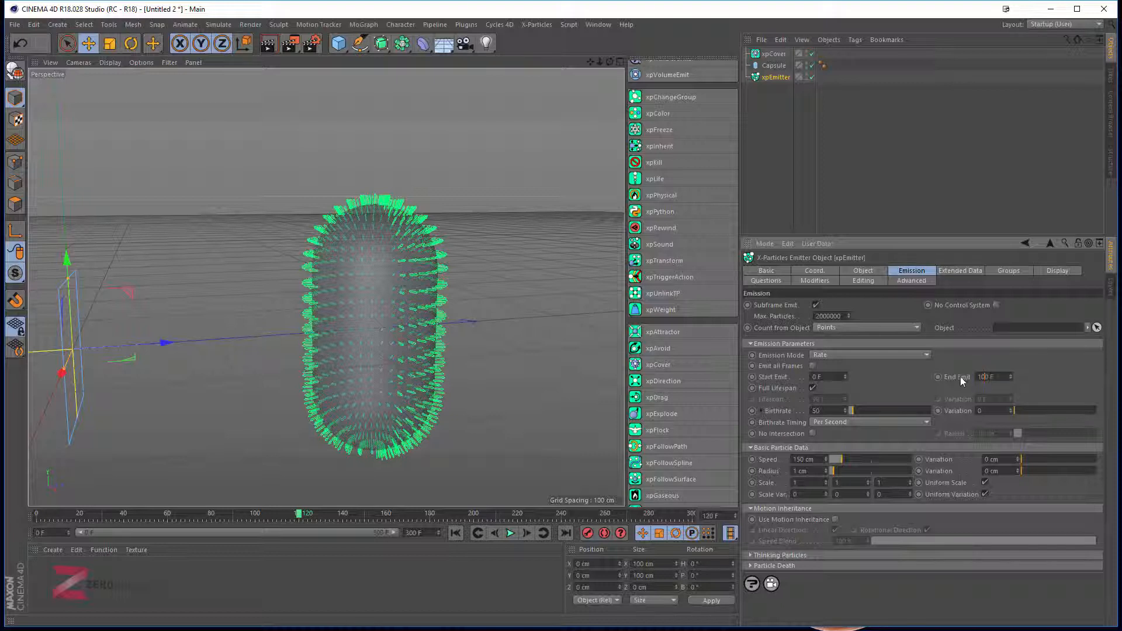
# Replay the simulation from the first frame and examine the order in which particles fill the capsule's vertices.
pyautogui.click(455, 533)
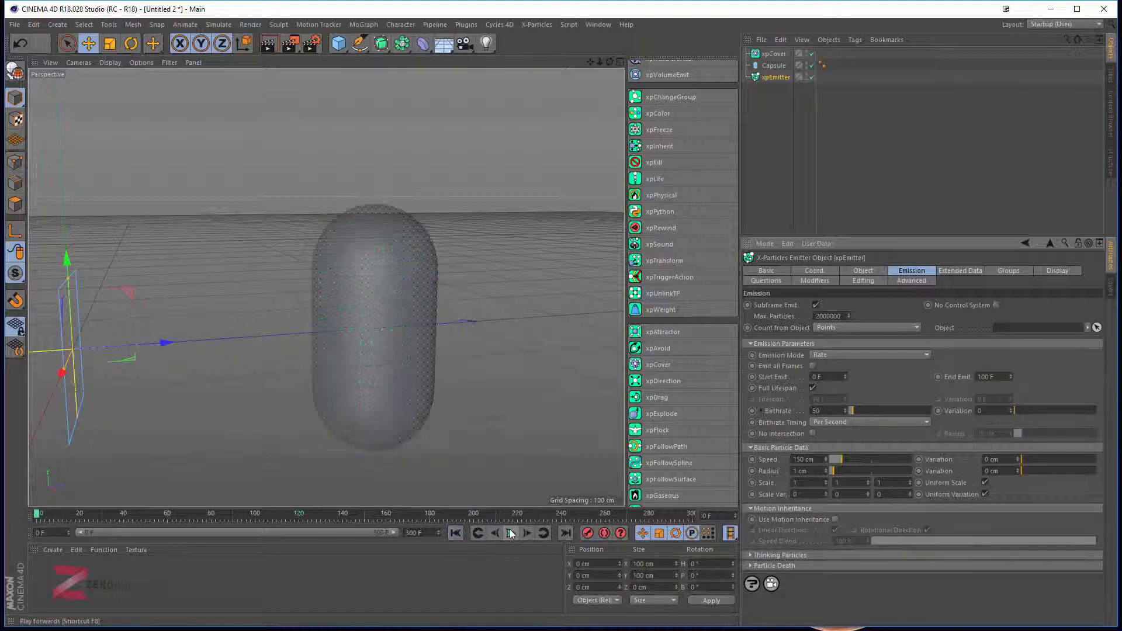
pyautogui.click(511, 533)
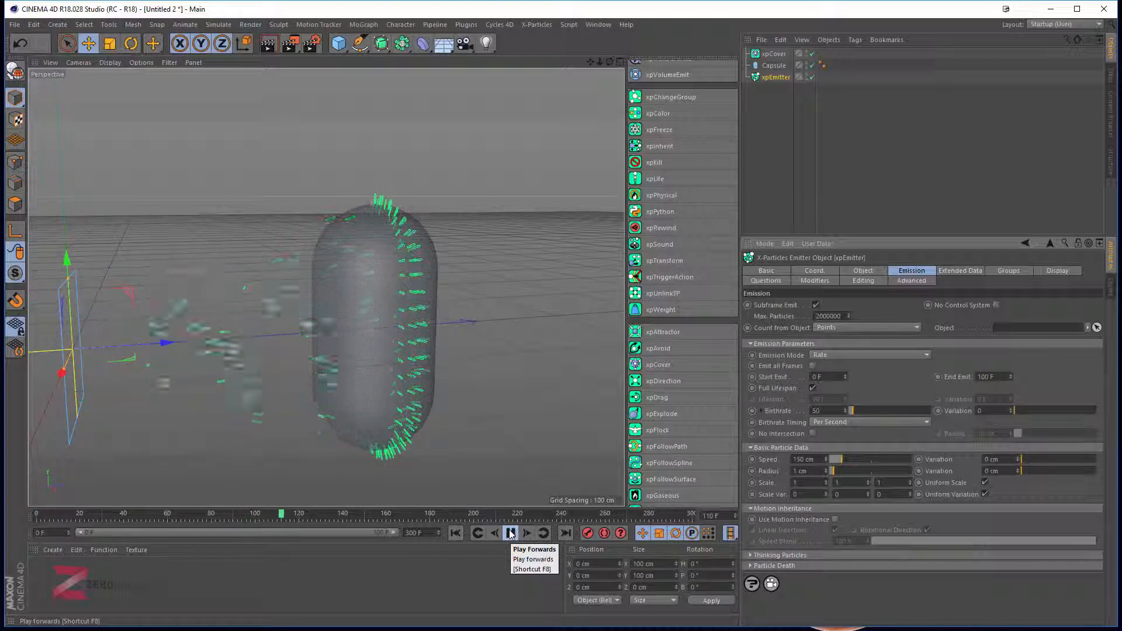
pyautogui.keyDown('alt'); pyautogui.moveTo(427, 432); pyautogui.dragTo(383, 410); pyautogui.keyUp('alt')
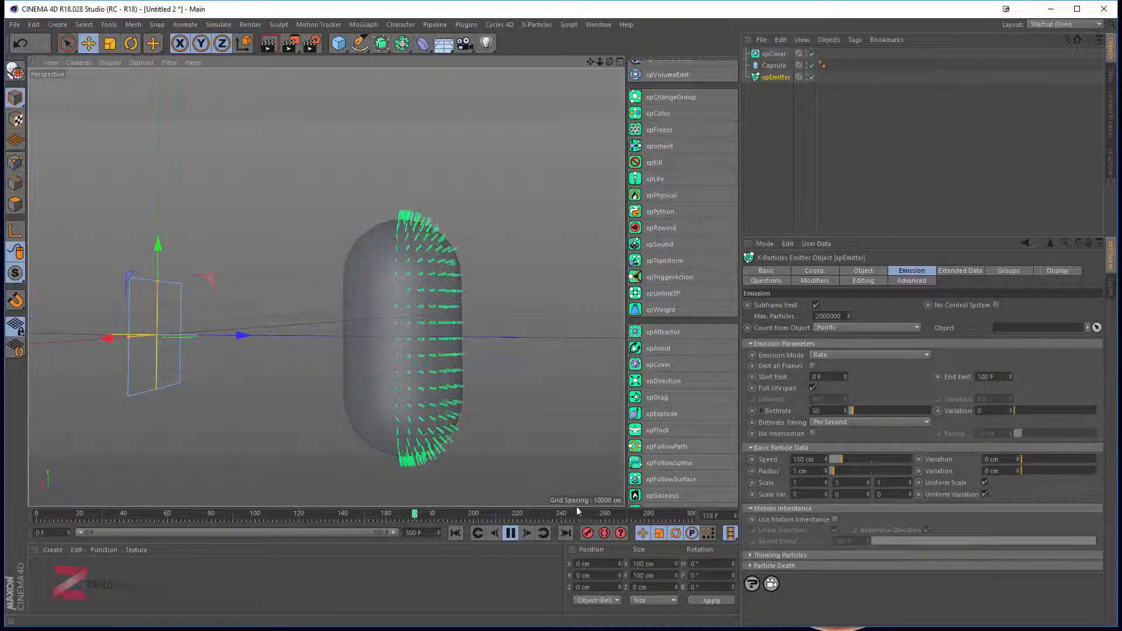
pyautogui.click(518, 533)
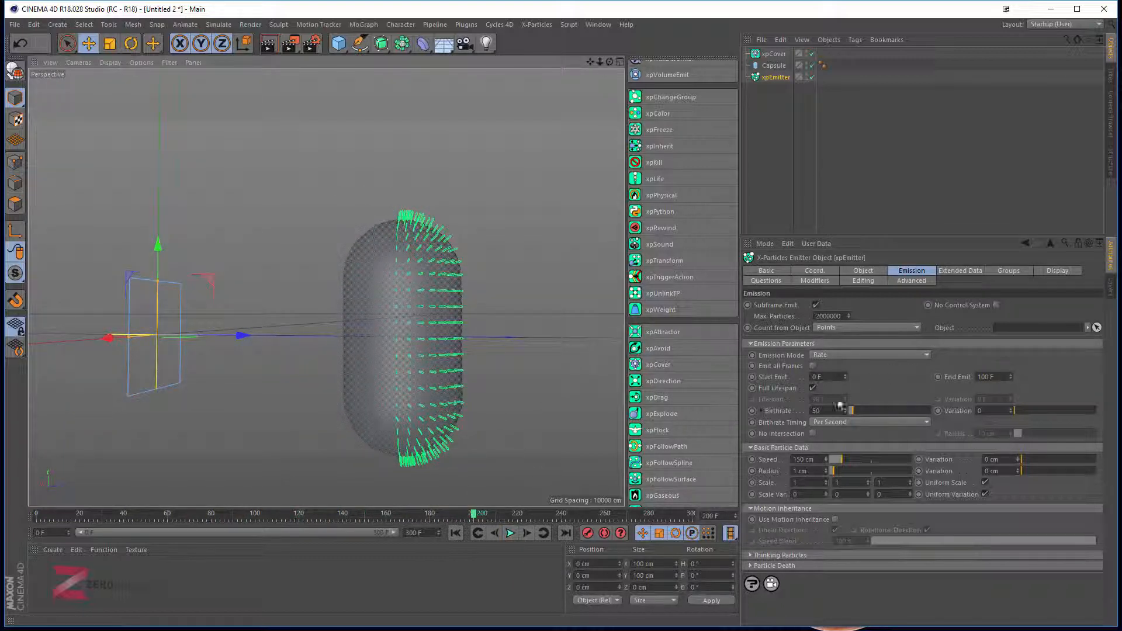
# Set the emitter's Birthrate to 200, replay the simulation from the first frame and examine the covered capsule from several angles.
pyautogui.doubleClick(818, 411)
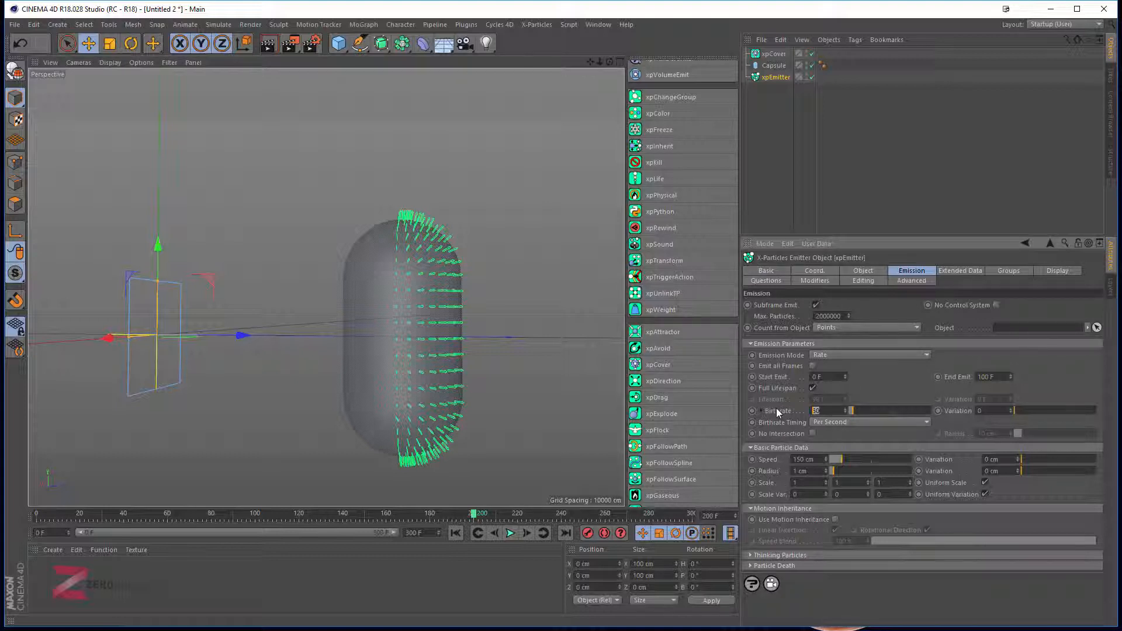
pyautogui.write('200')
pyautogui.press('Return')
pyautogui.click(455, 534)
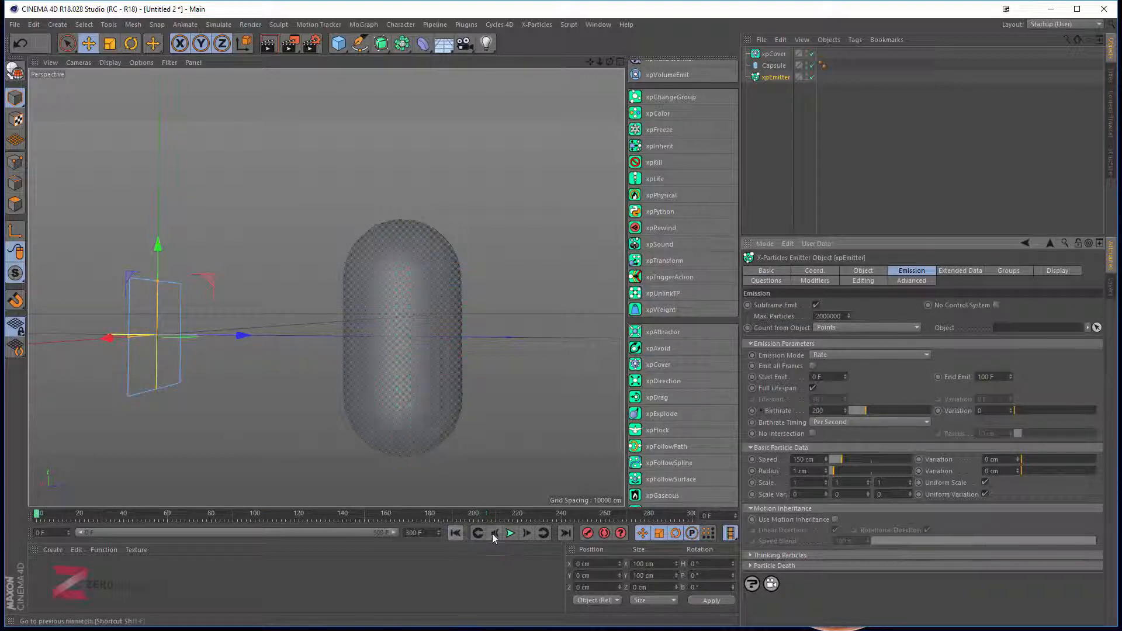
pyautogui.click(510, 533)
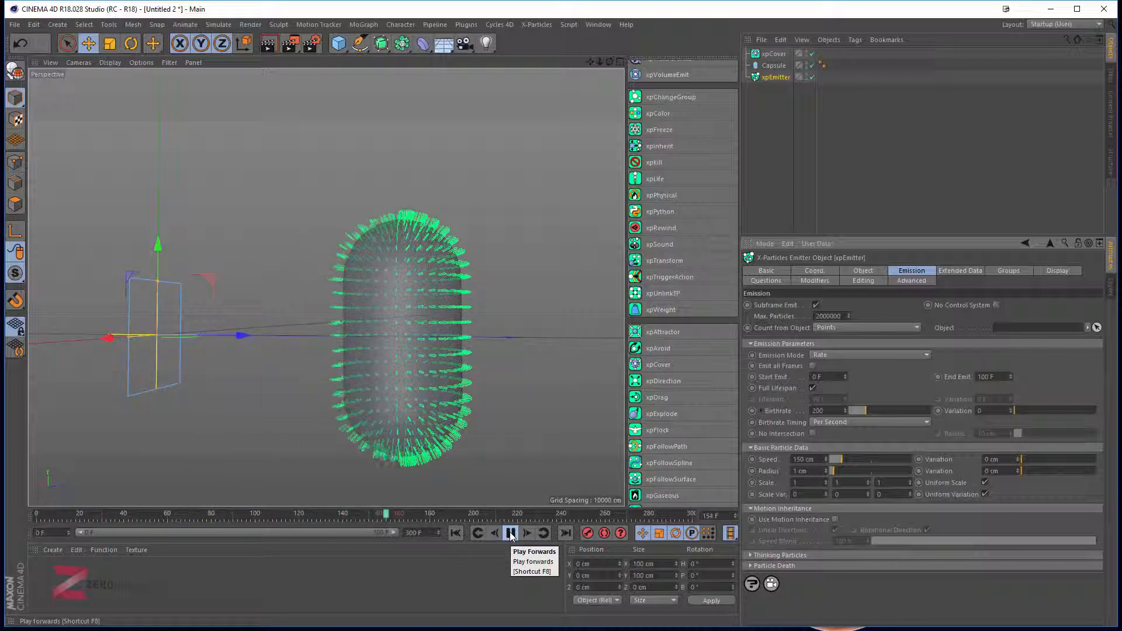
pyautogui.click(510, 533)
pyautogui.keyDown('alt'); pyautogui.moveTo(479, 351); pyautogui.dragTo(538, 433); pyautogui.keyUp('alt')
pyautogui.keyDown('alt'); pyautogui.moveTo(538, 438); pyautogui.dragTo(516, 345); pyautogui.keyUp('alt')
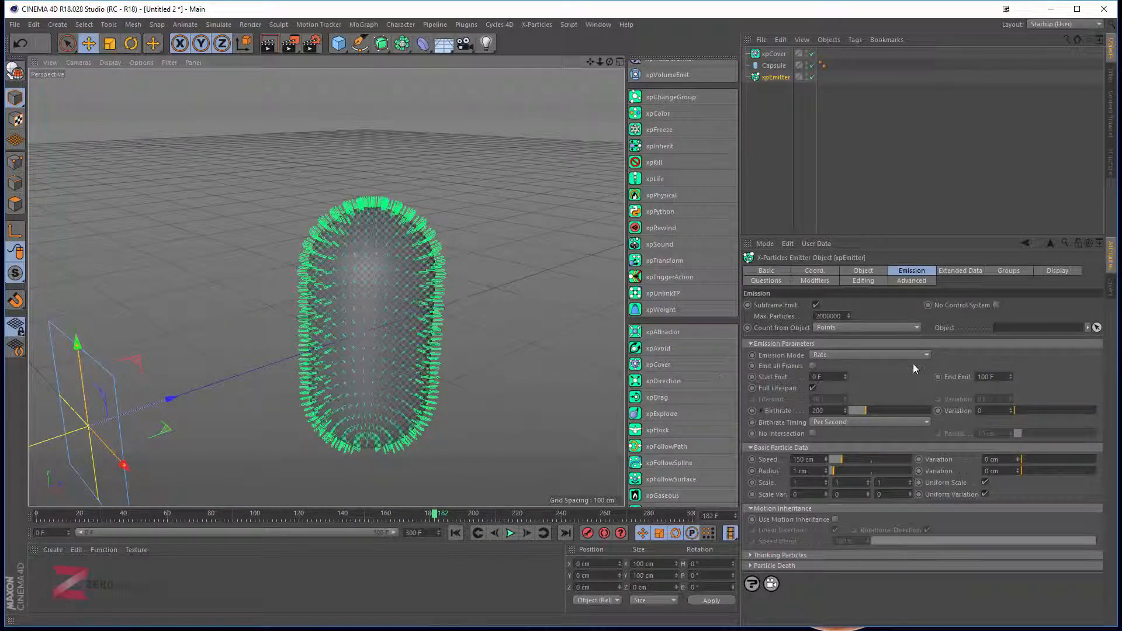
# Select xpCover and replay the simulation, examining from above the path the particles take through the capsule.
pyautogui.click(773, 54)
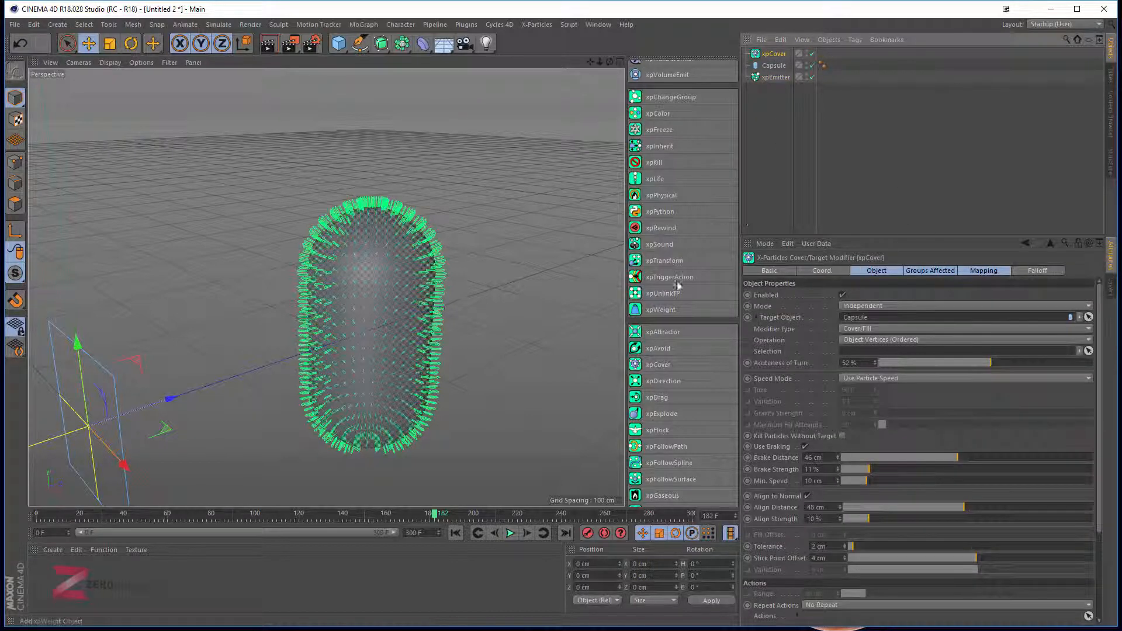
pyautogui.keyDown('alt'); pyautogui.moveTo(522, 420); pyautogui.dragTo(444, 517); pyautogui.keyUp('alt')
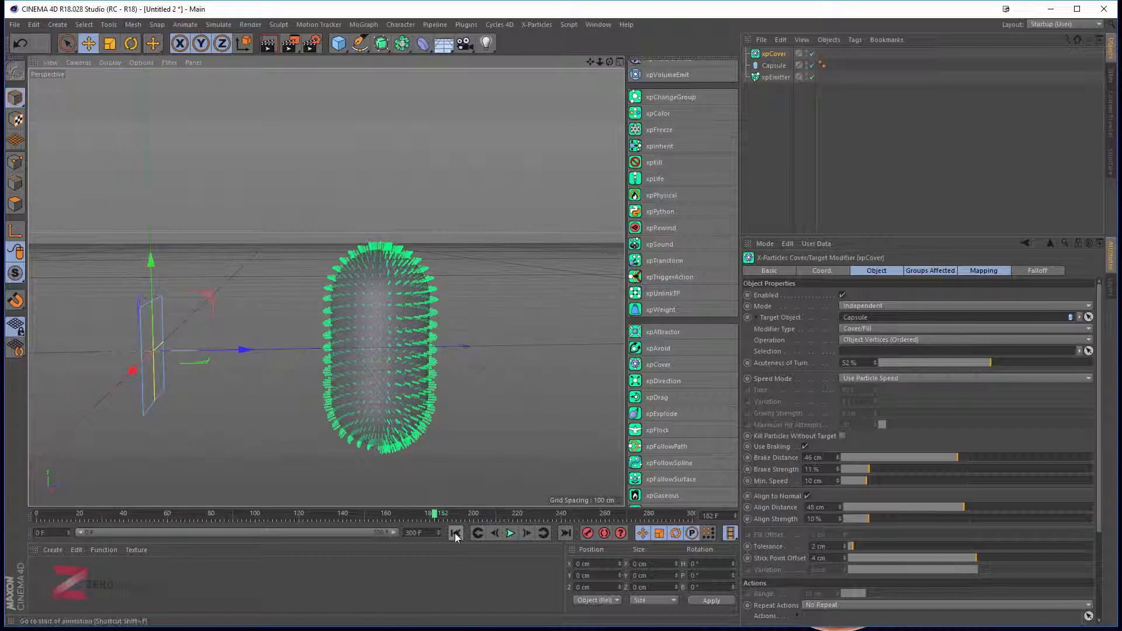
pyautogui.click(455, 533)
pyautogui.click(509, 533)
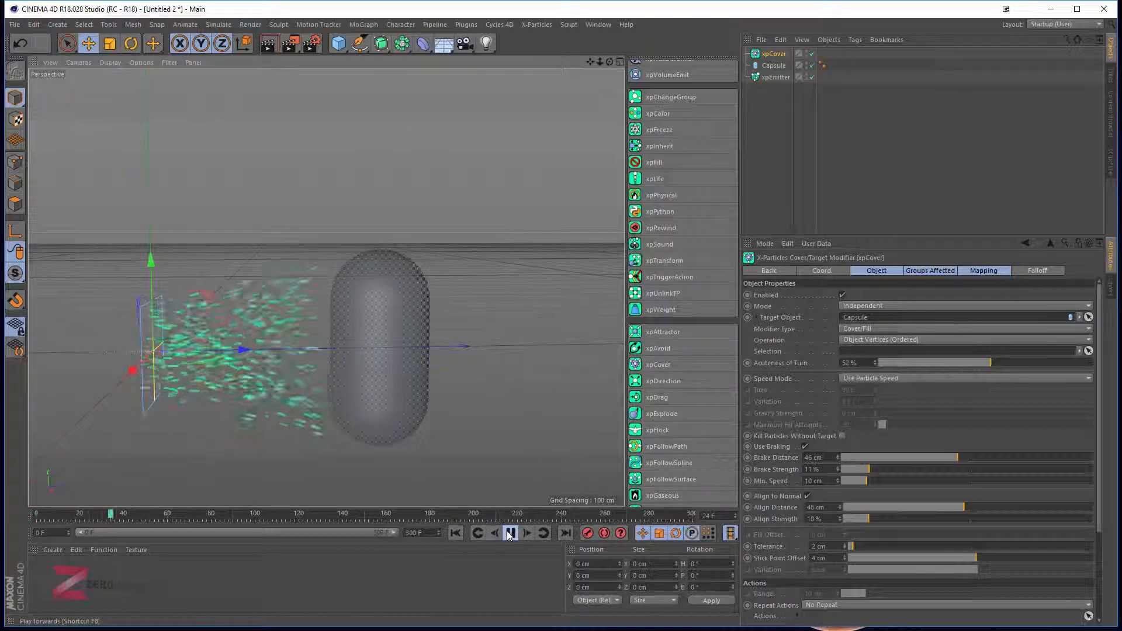
pyautogui.click(510, 533)
pyautogui.keyDown('alt'); pyautogui.moveTo(499, 507); pyautogui.dragTo(436, 416); pyautogui.keyUp('alt')
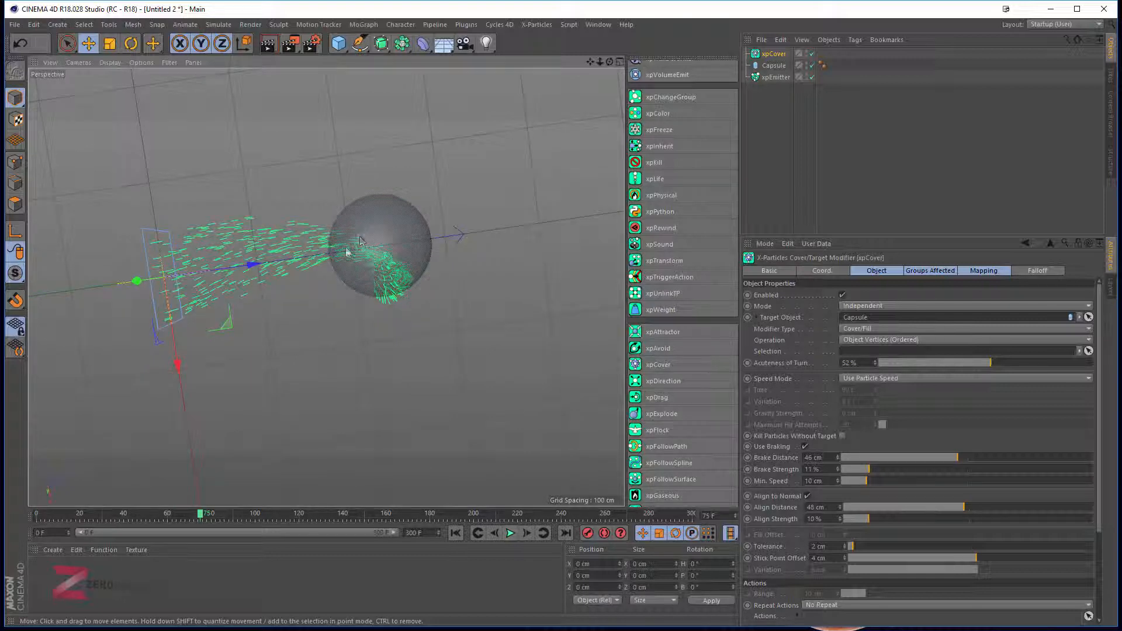
pyautogui.click(510, 533)
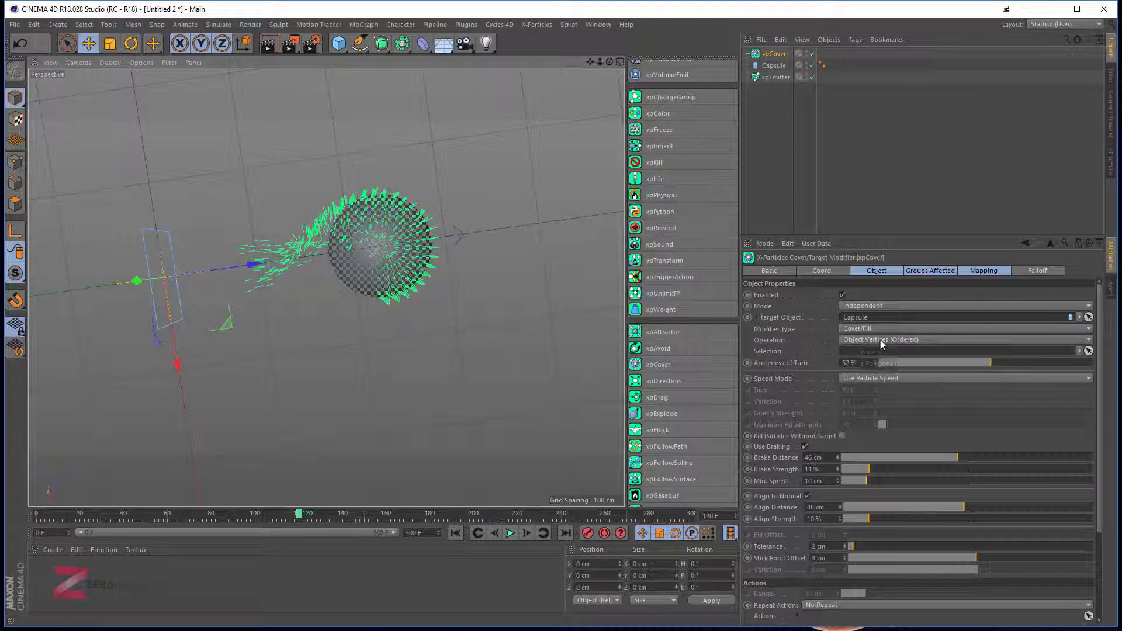
# Set xpCover's Operation to All Polygons and add an xpAvoid modifier with the Capsule in its Objects list.
pyautogui.click(882, 352)
pyautogui.keyDown('alt'); pyautogui.moveTo(490, 379); pyautogui.dragTo(472, 342); pyautogui.keyUp('alt')
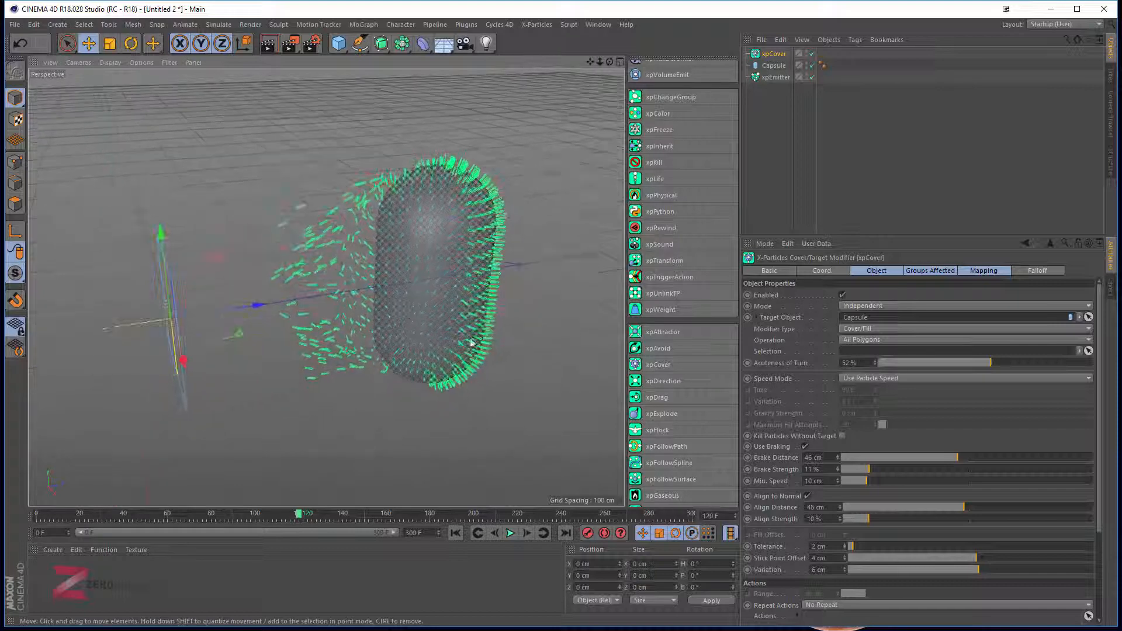
pyautogui.click(659, 349)
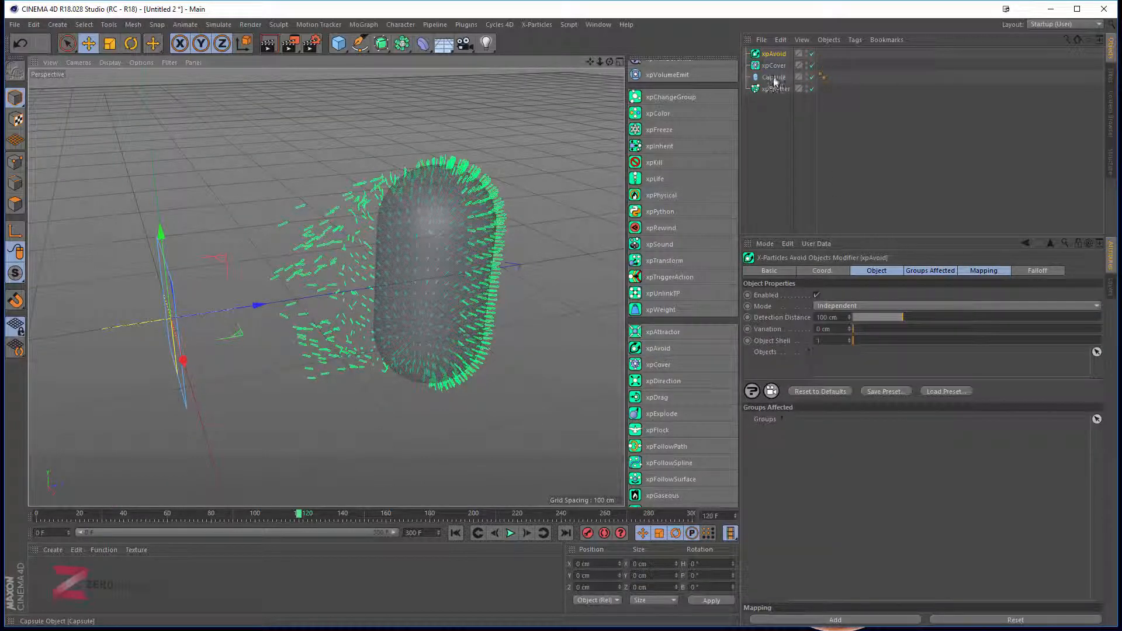
pyautogui.moveTo(774, 81); pyautogui.dragTo(837, 120)
pyautogui.moveTo(850, 356); pyautogui.dragTo(844, 359)
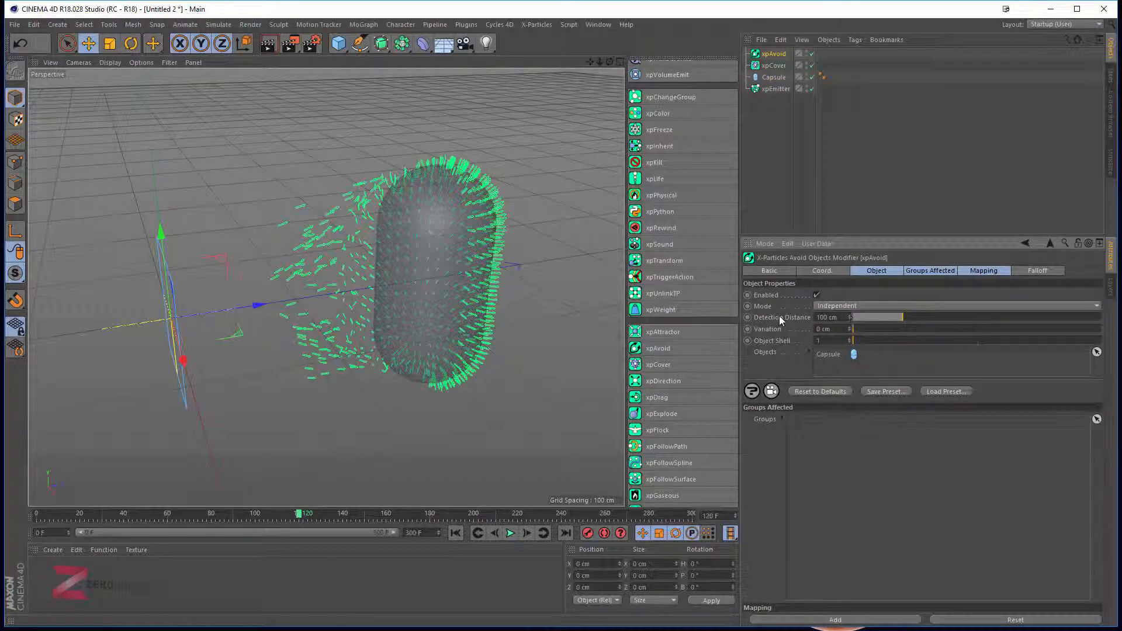
# Move the capsule away from the emitter to about 310 cm on Z and replay the simulation, viewing it from above.
pyautogui.click(439, 313)
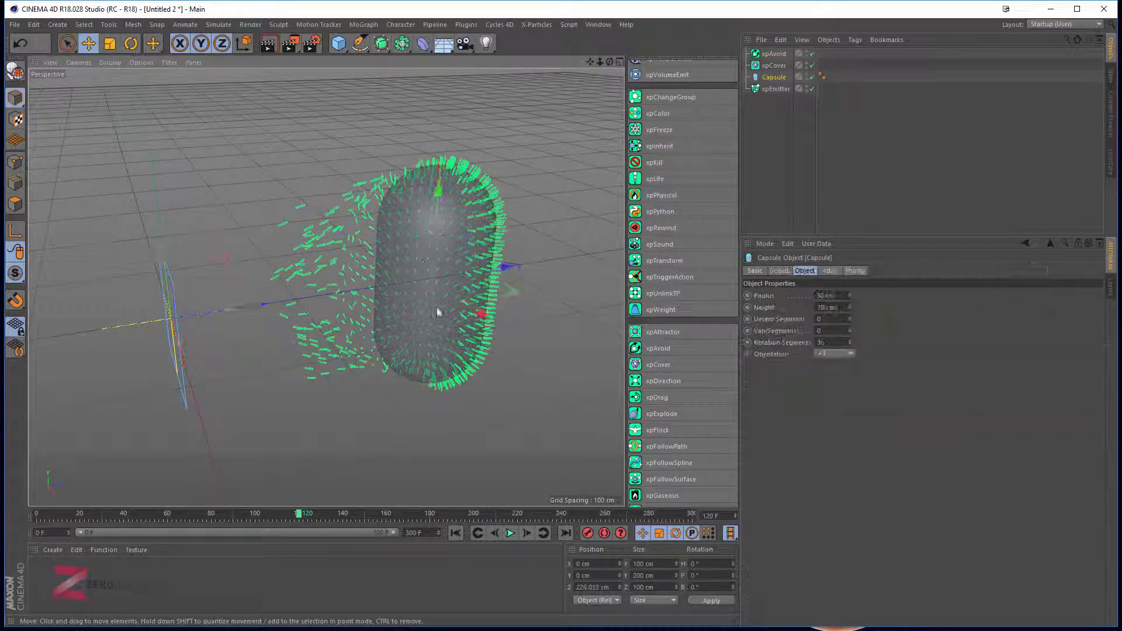
pyautogui.moveTo(491, 274); pyautogui.dragTo(572, 261)
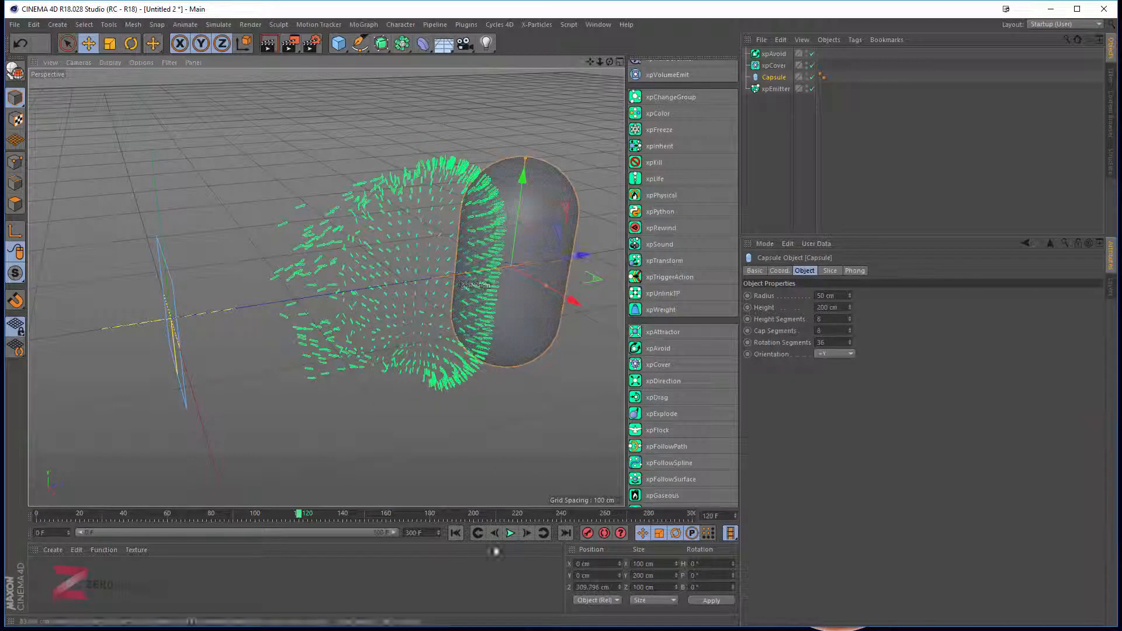
pyautogui.click(456, 533)
pyautogui.keyDown('alt'); pyautogui.moveTo(497, 456); pyautogui.dragTo(363, 456); pyautogui.keyUp('alt')
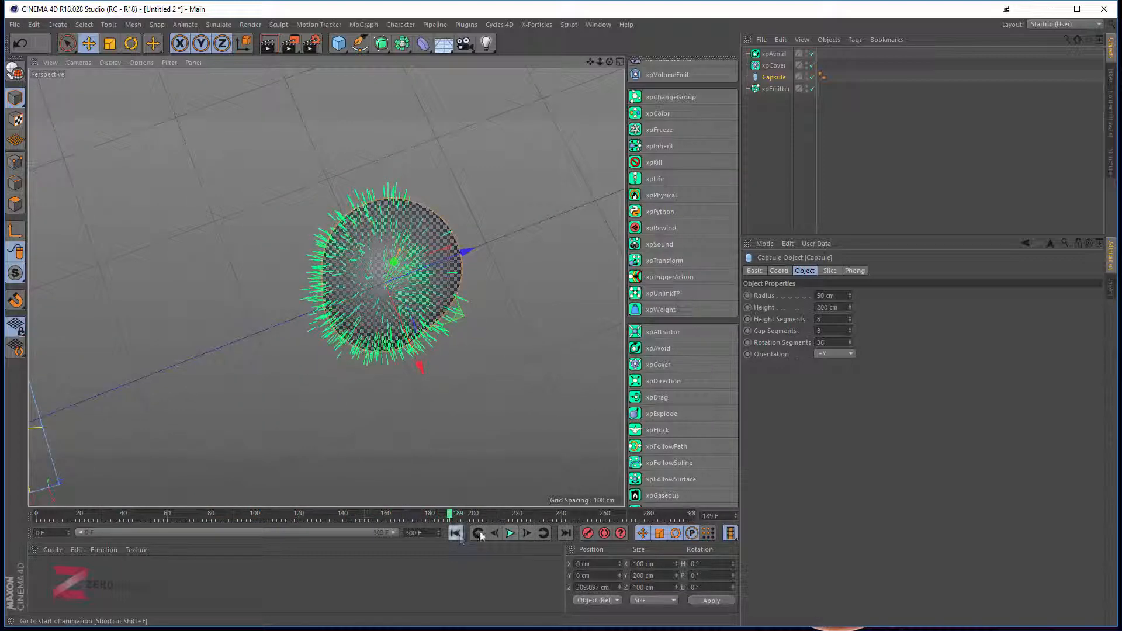
# Replay the simulation from the first frame and examine from the side how particles reach the capsule with xpAvoid active.
pyautogui.click(455, 533)
pyautogui.keyDown('alt'); pyautogui.moveTo(458, 430); pyautogui.dragTo(470, 345); pyautogui.keyUp('alt')
pyautogui.keyDown('alt'); pyautogui.moveTo(446, 425); pyautogui.dragTo(422, 323, button='middle'); pyautogui.keyUp('alt')
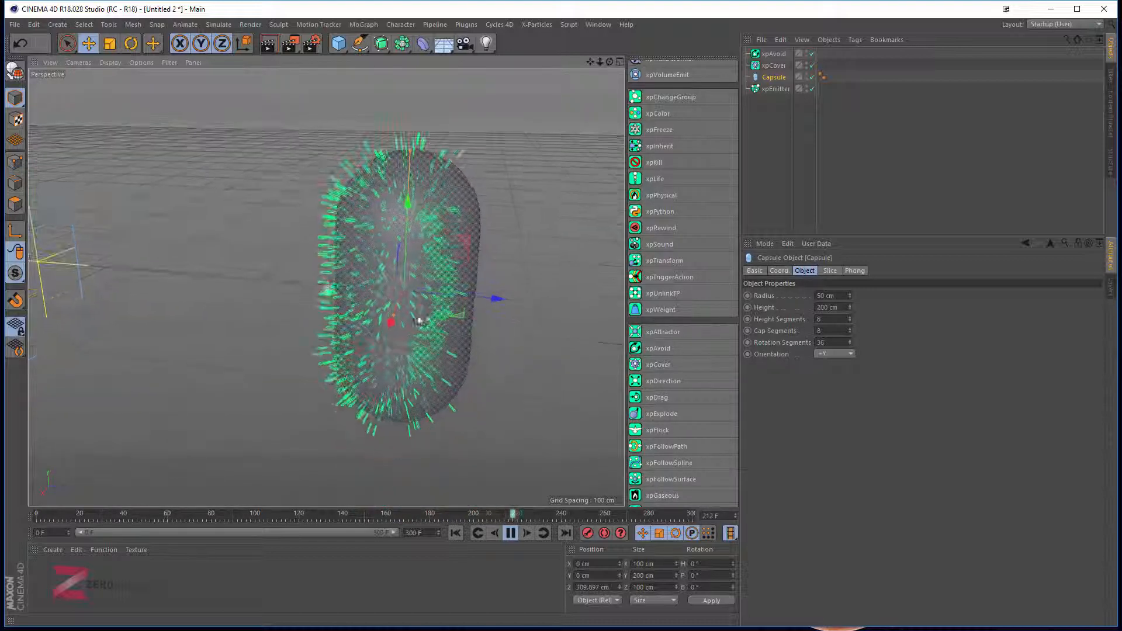
pyautogui.click(510, 533)
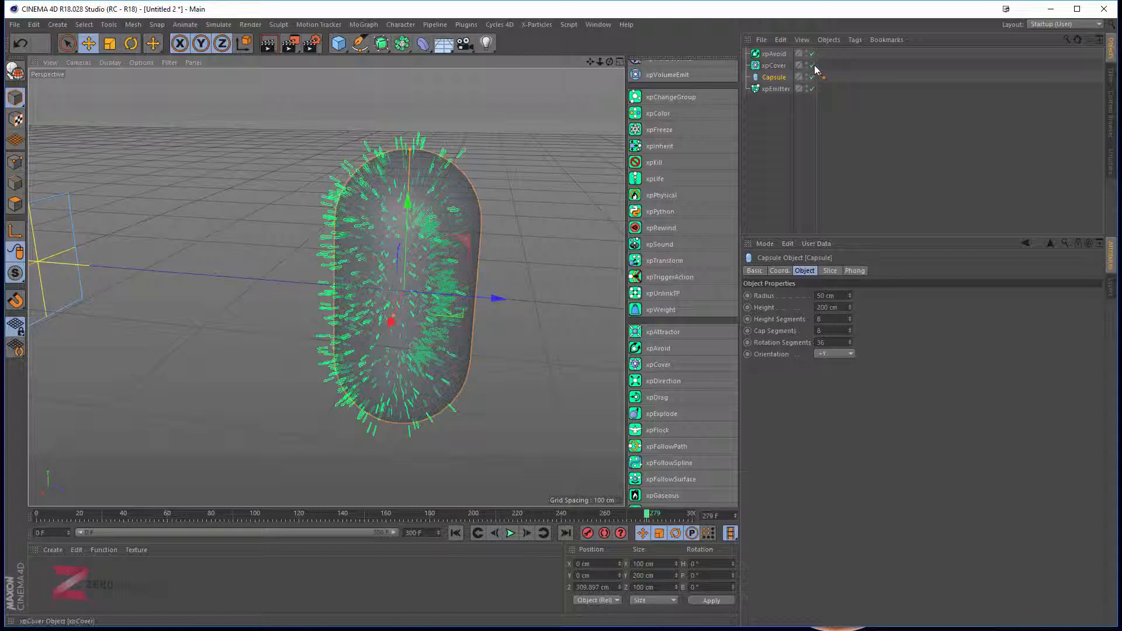
# Disable xpAvoid and add an X-Particles xpCollider tag to the Capsule.
pyautogui.rightClick(777, 79)
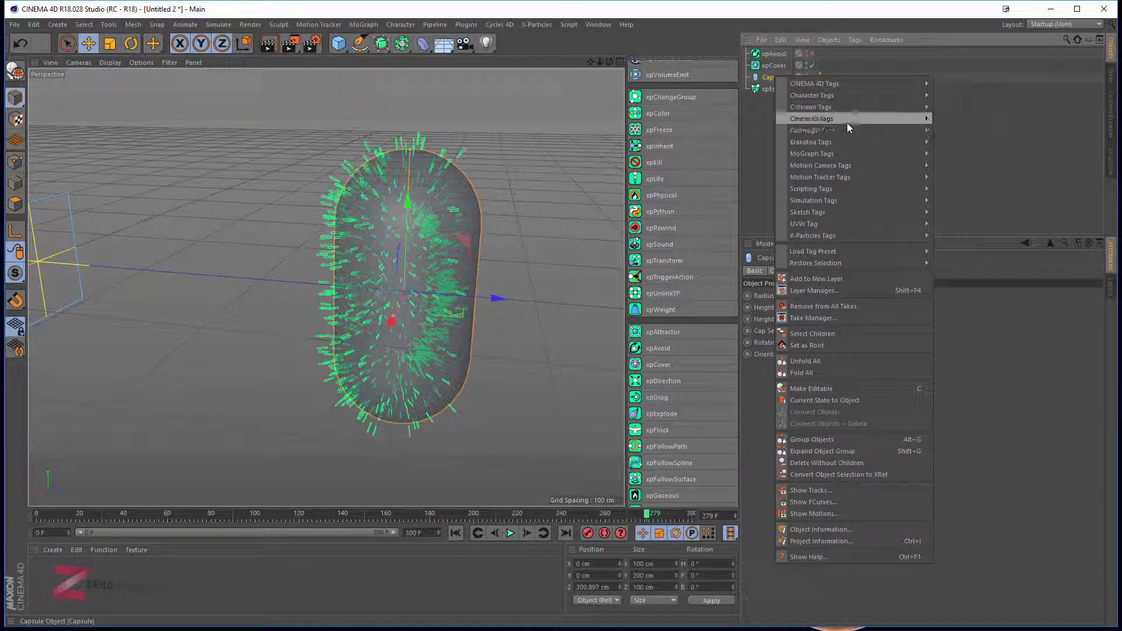
pyautogui.moveTo(841, 236)
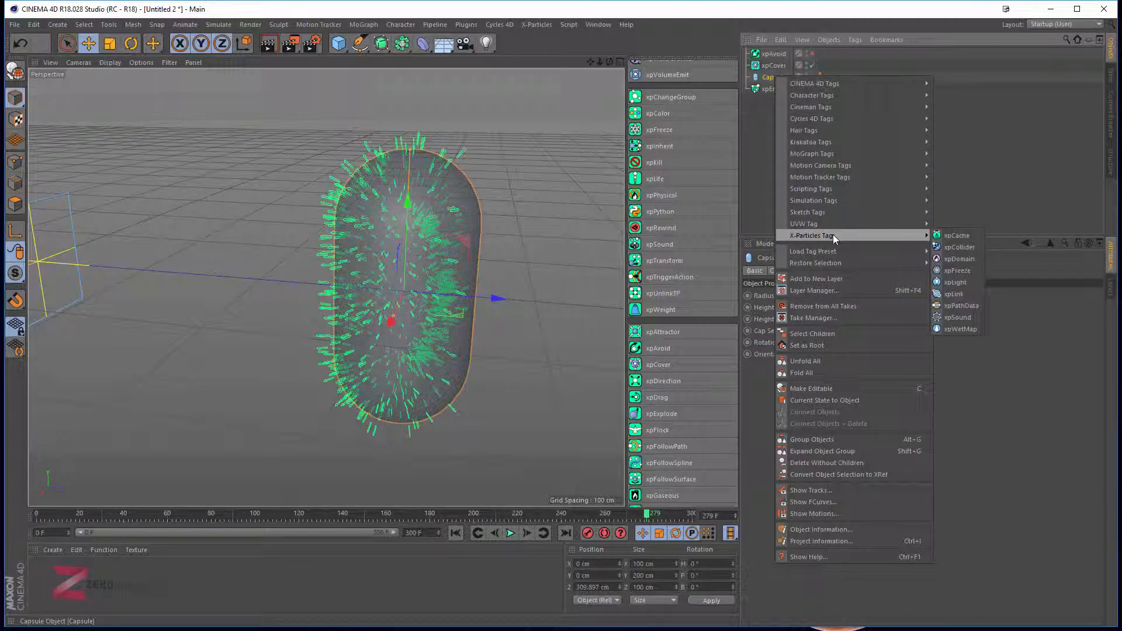
pyautogui.click(957, 248)
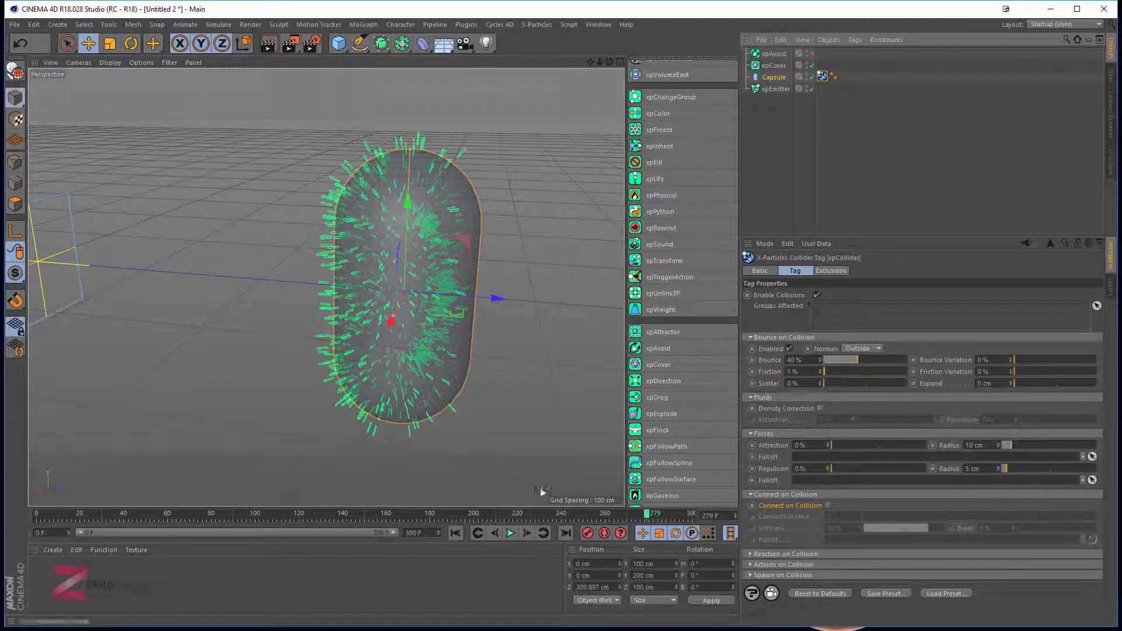
# Replay the simulation from the first frame and examine closely from above how particles meet the collider capsule.
pyautogui.click(461, 534)
pyautogui.click(512, 534)
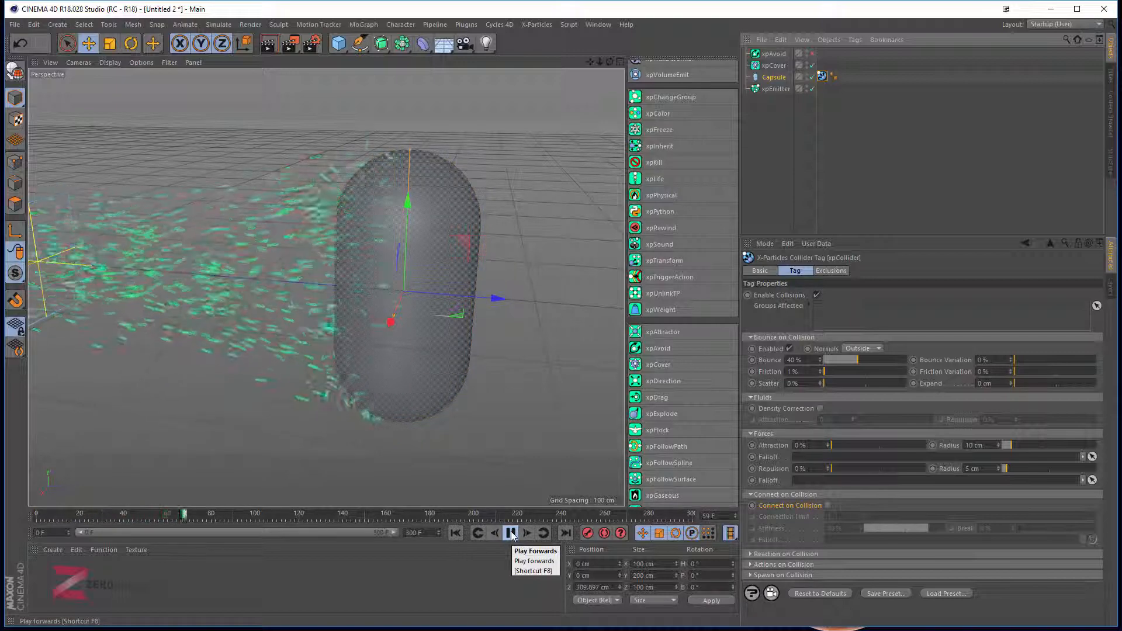
pyautogui.moveTo(427, 338)
pyautogui.keyDown('alt'); pyautogui.mouseDown()
pyautogui.moveTo(440, 430)
pyautogui.moveTo(426, 293)
pyautogui.mouseUp(); pyautogui.keyUp('alt')
pyautogui.scroll(3, 448, 266)
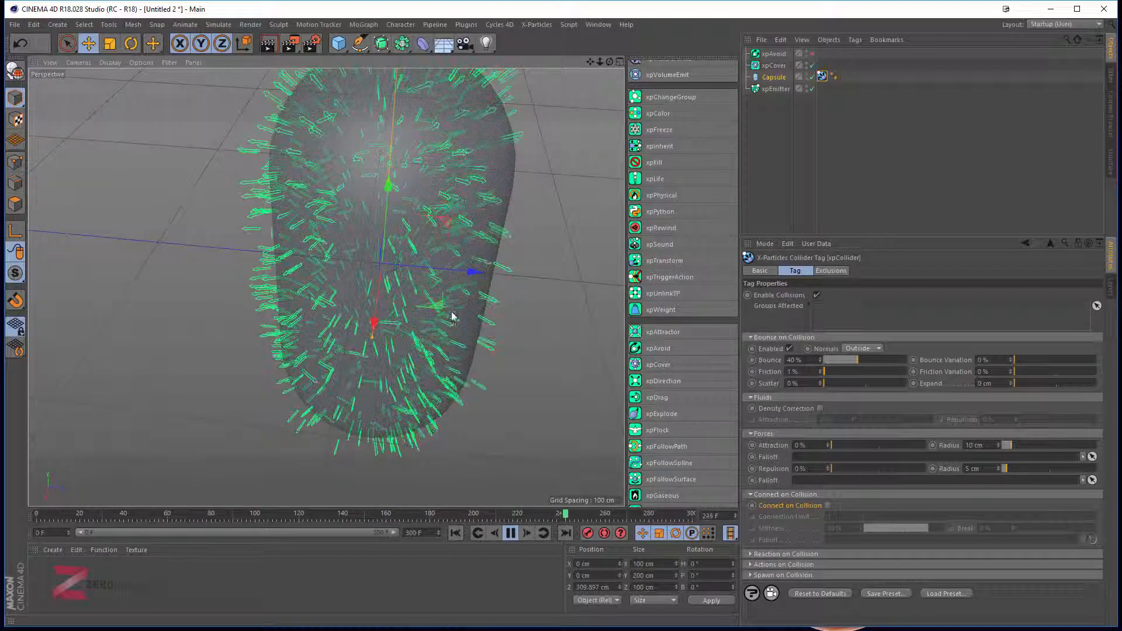
pyautogui.click(510, 533)
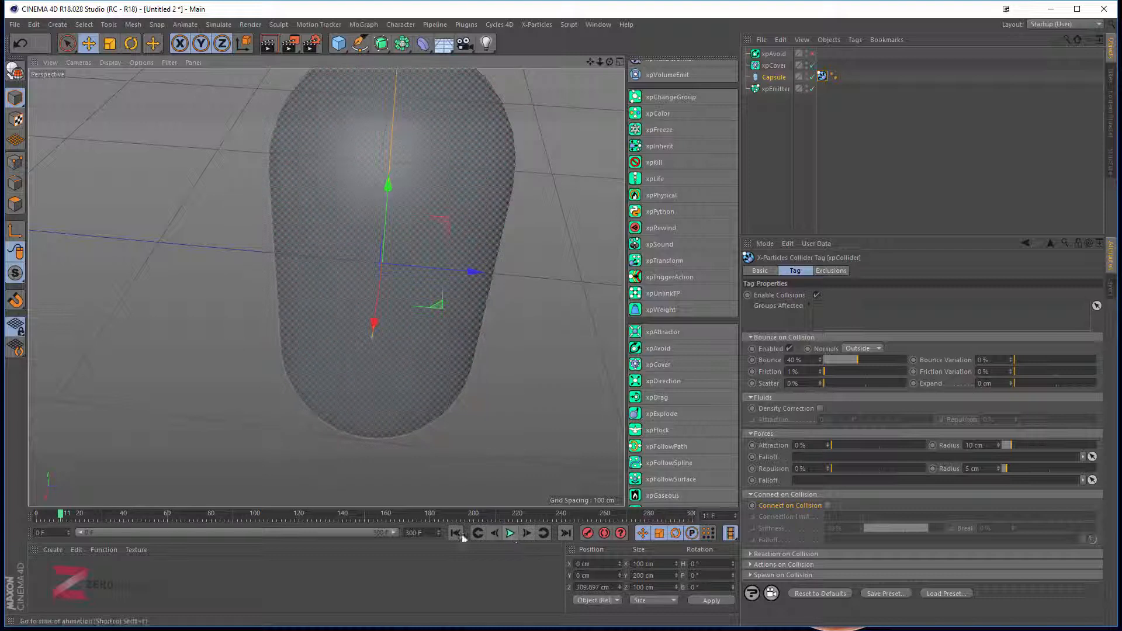
# Set the xpCollider tag's Bounce to 0% and Friction to 3%, and replay the simulation.
pyautogui.click(511, 534)
pyautogui.moveTo(859, 361); pyautogui.dragTo(841, 363)
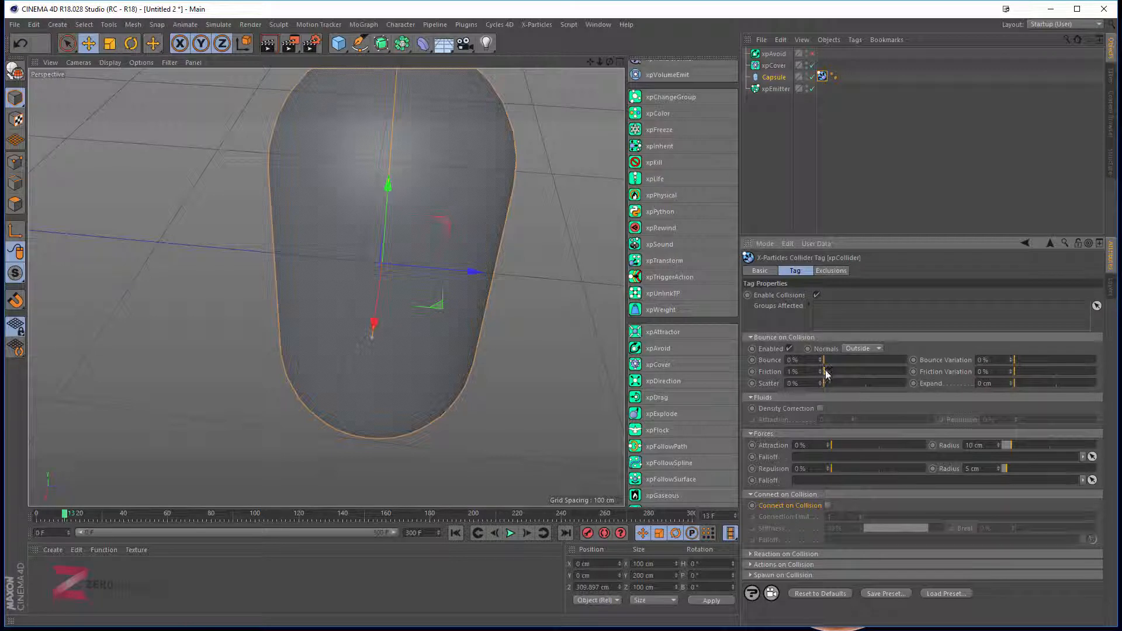
pyautogui.moveTo(826, 371); pyautogui.dragTo(828, 371)
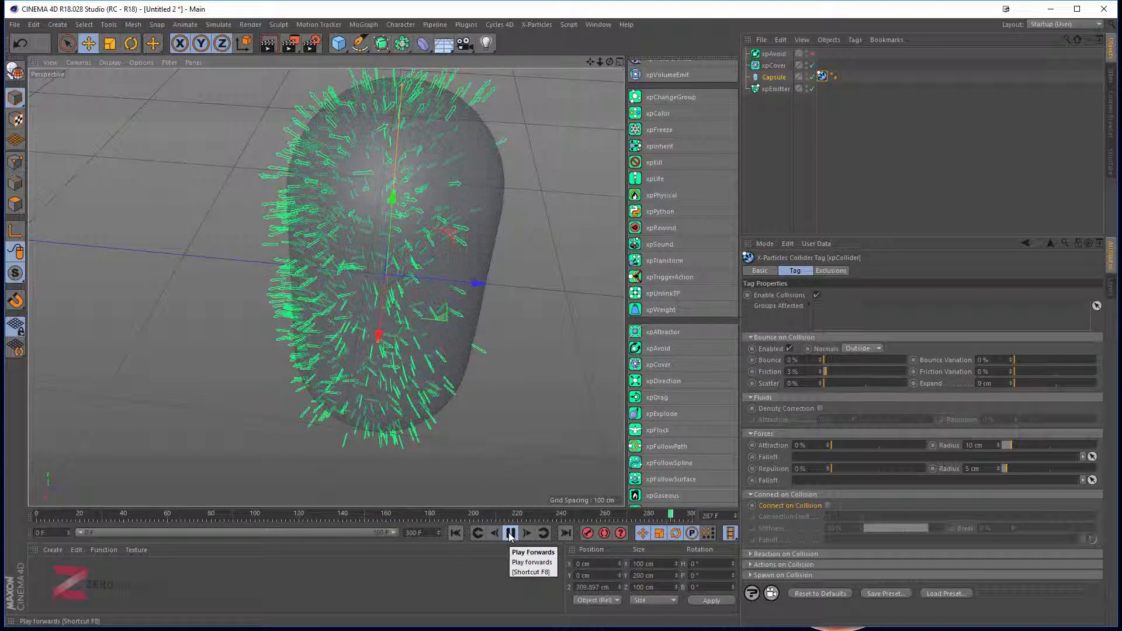
pyautogui.click(511, 533)
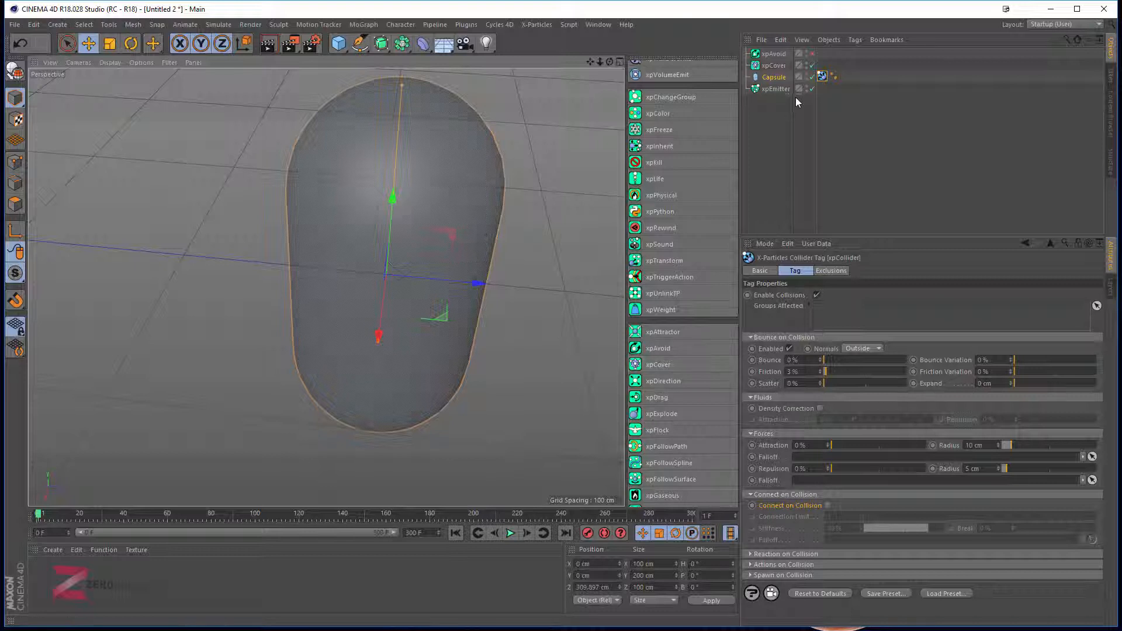
# Raise the xpCollider tag's Attraction to 11% and replay the simulation, examining the capsule's particle coverage from several angles.
pyautogui.scroll(-5, 512, 329)
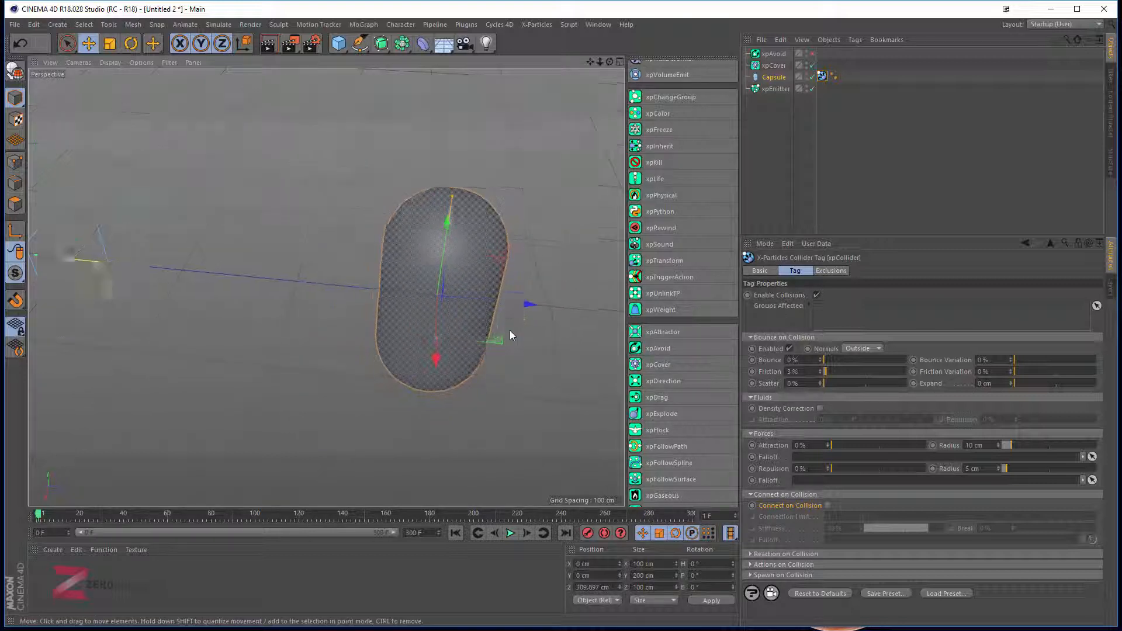
pyautogui.keyDown('alt'); pyautogui.moveTo(495, 364); pyautogui.dragTo(477, 382); pyautogui.keyUp('alt')
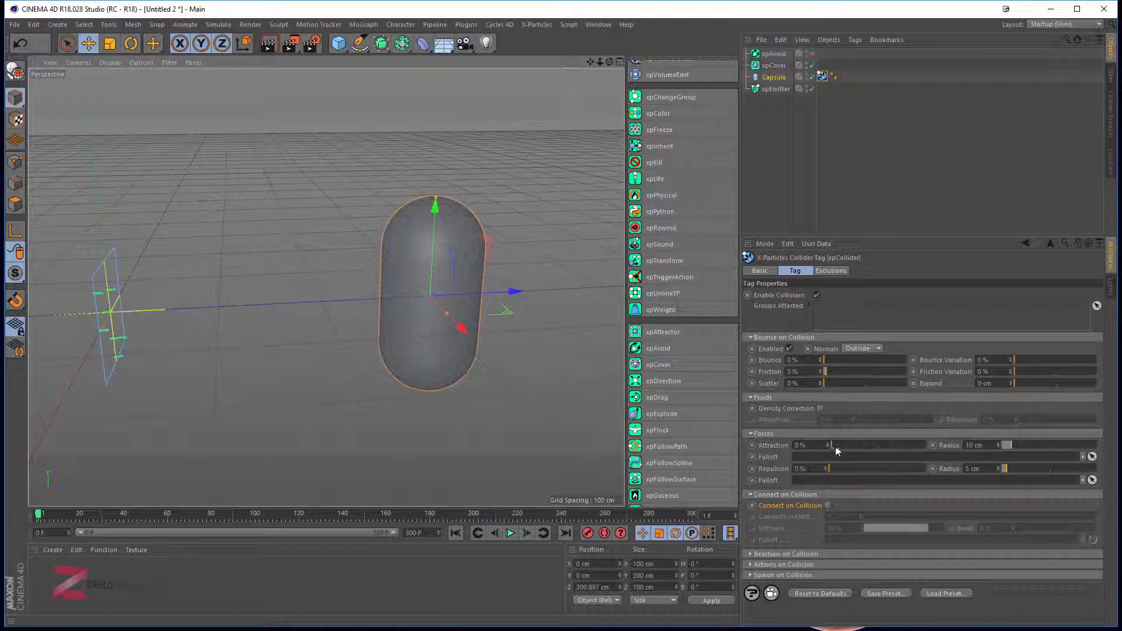
pyautogui.moveTo(833, 446); pyautogui.dragTo(842, 447)
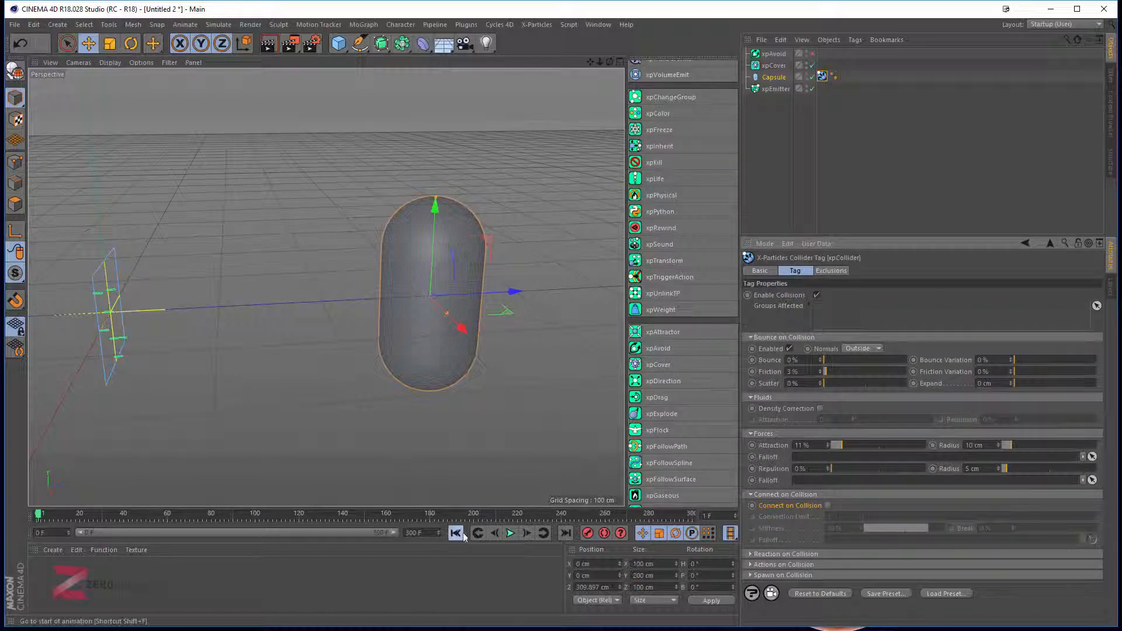
pyautogui.click(509, 533)
pyautogui.keyDown('alt'); pyautogui.moveTo(460, 400); pyautogui.dragTo(460, 401); pyautogui.keyUp('alt')
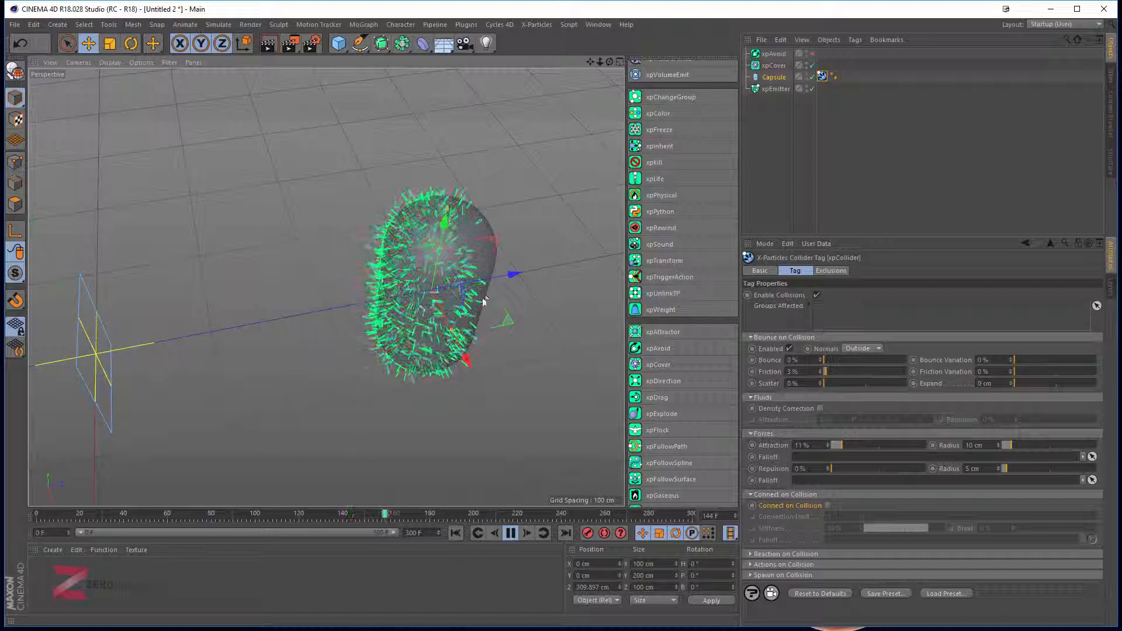
pyautogui.click(510, 534)
pyautogui.keyDown('alt'); pyautogui.moveTo(455, 393); pyautogui.dragTo(451, 386); pyautogui.keyUp('alt')
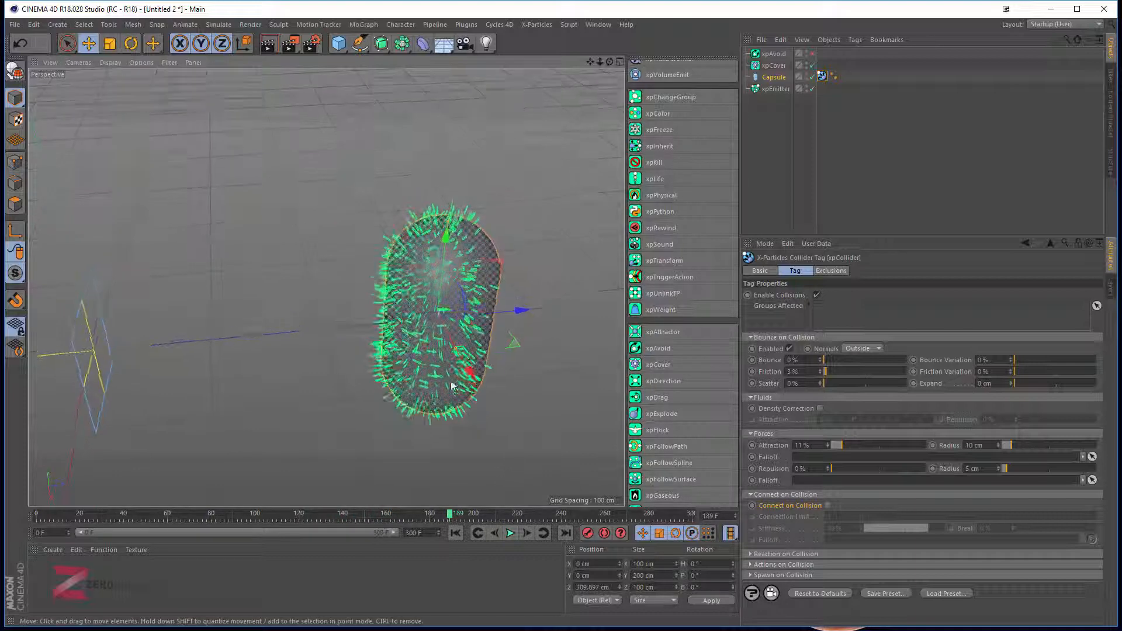
pyautogui.keyDown('alt'); pyautogui.moveTo(451, 385); pyautogui.dragTo(453, 380, button='right'); pyautogui.keyUp('alt')
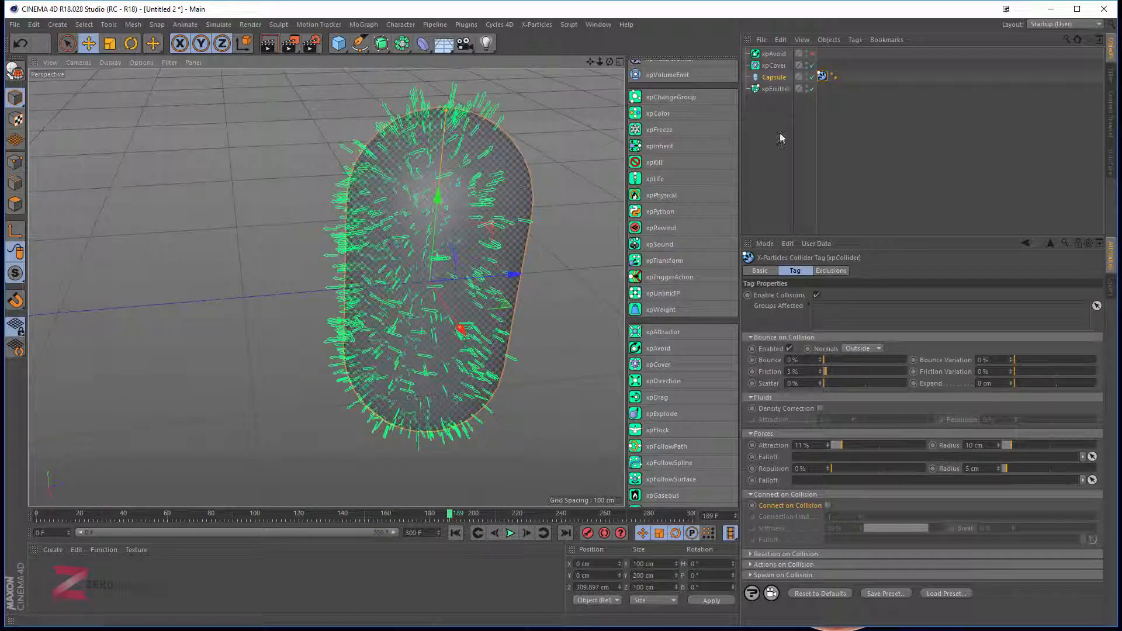
# Turn off Align to Normal in xpCover and replay the simulation, viewing the emitter and capsule from the side.
pyautogui.click(778, 65)
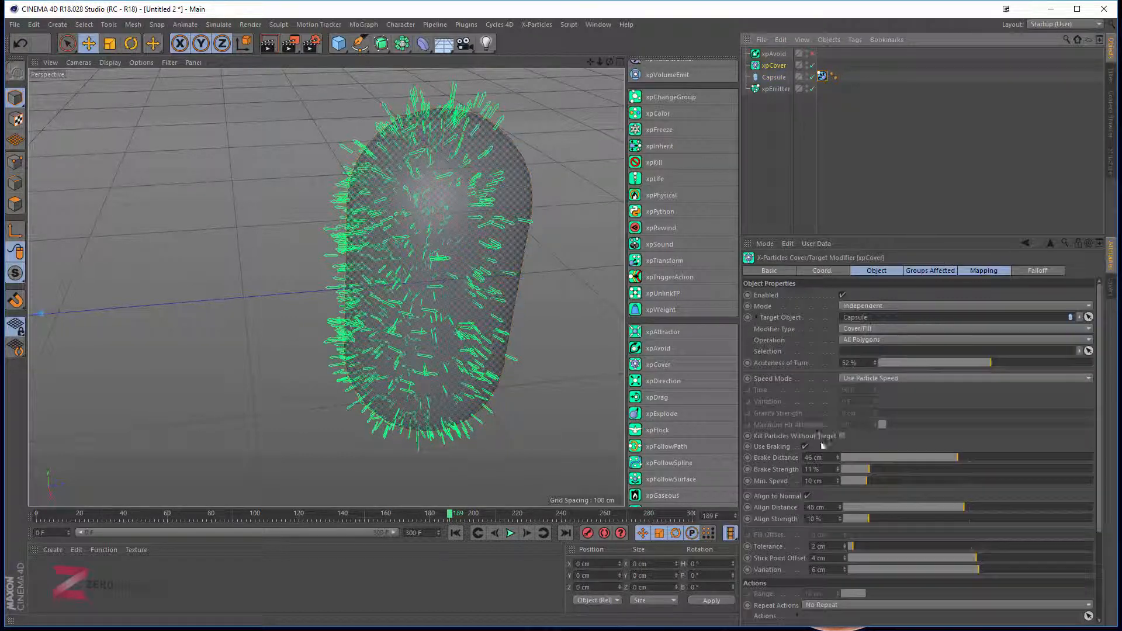
pyautogui.click(809, 497)
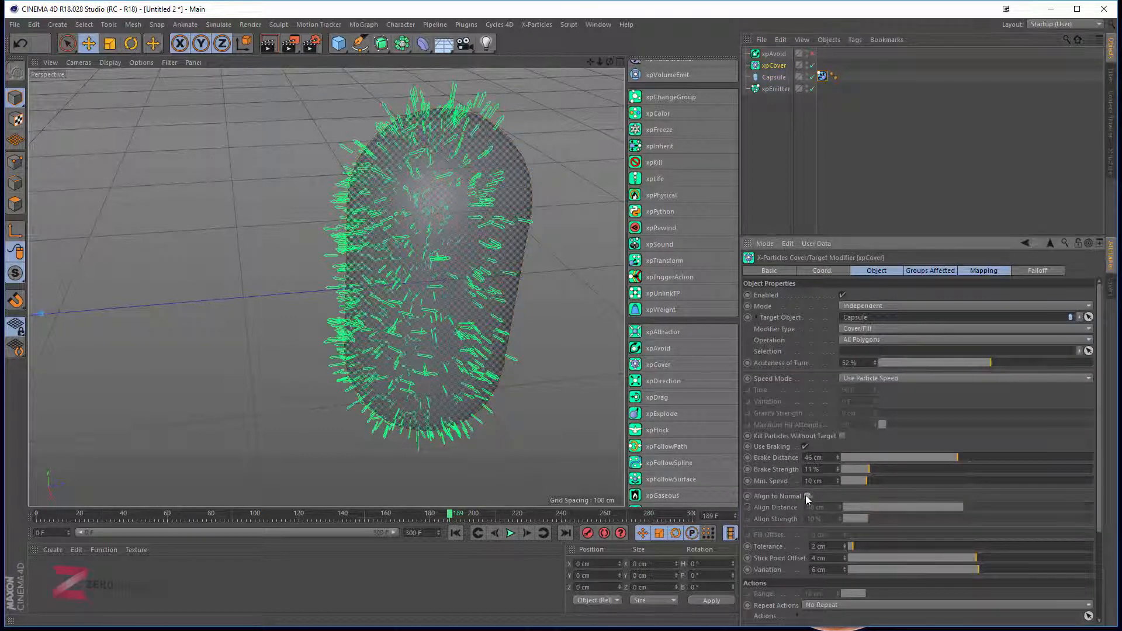
pyautogui.click(456, 534)
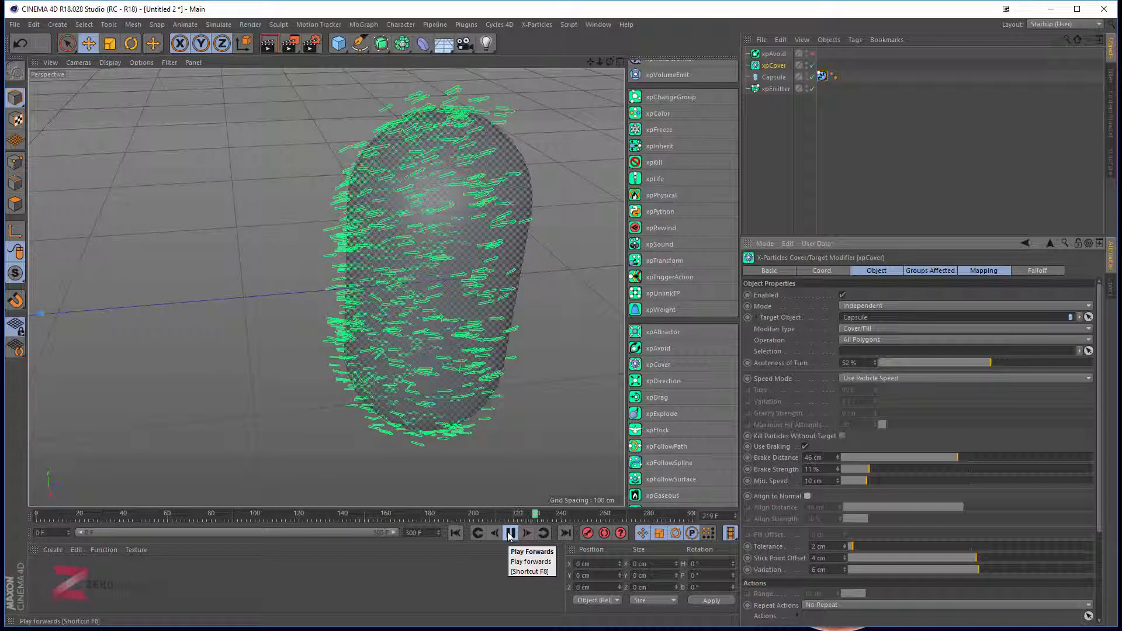
pyautogui.click(509, 533)
pyautogui.keyDown('alt'); pyautogui.moveTo(410, 281); pyautogui.dragTo(395, 169); pyautogui.keyUp('alt')
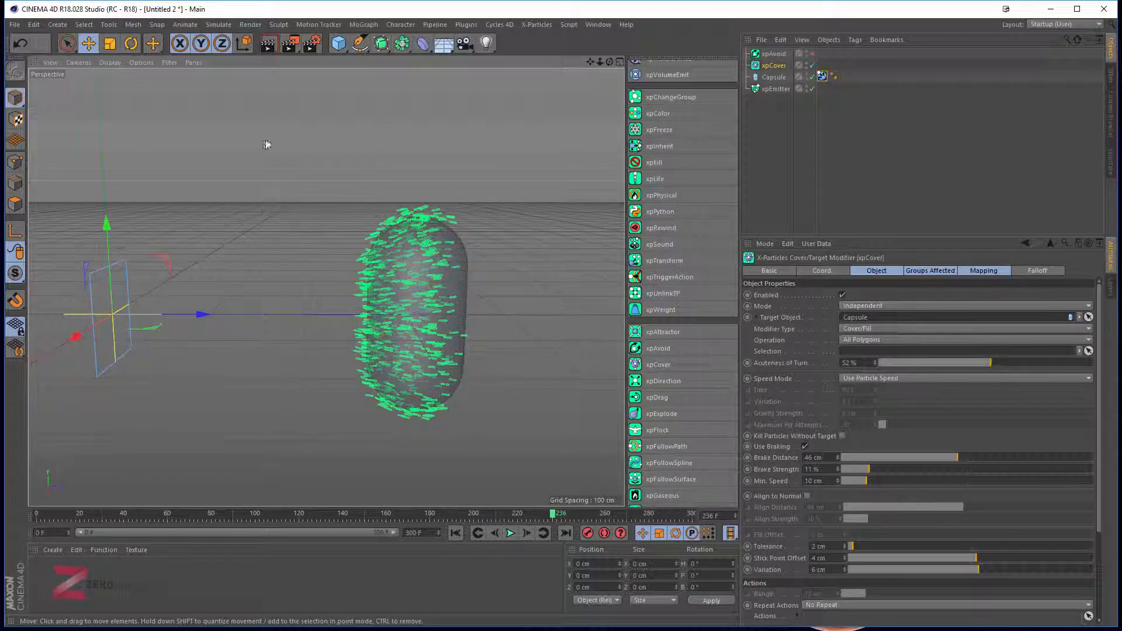
pyautogui.click(456, 533)
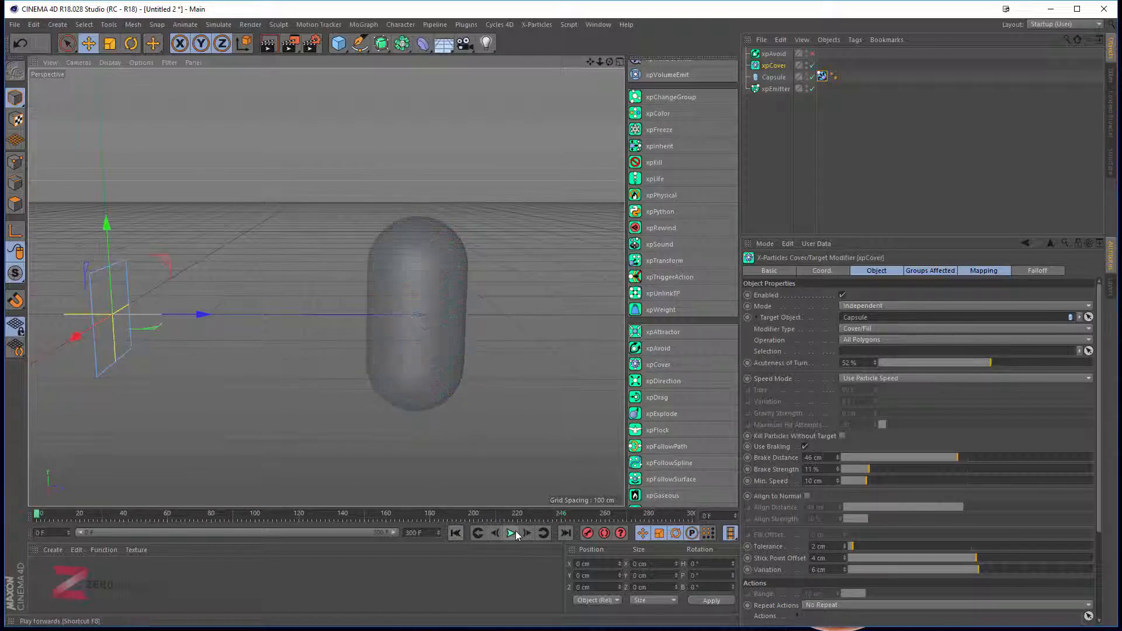
pyautogui.click(510, 533)
pyautogui.press('F8')
# Add an xpTurbulence modifier and replay the simulation from the first frame.
pyautogui.scroll(-10, 692, 437)
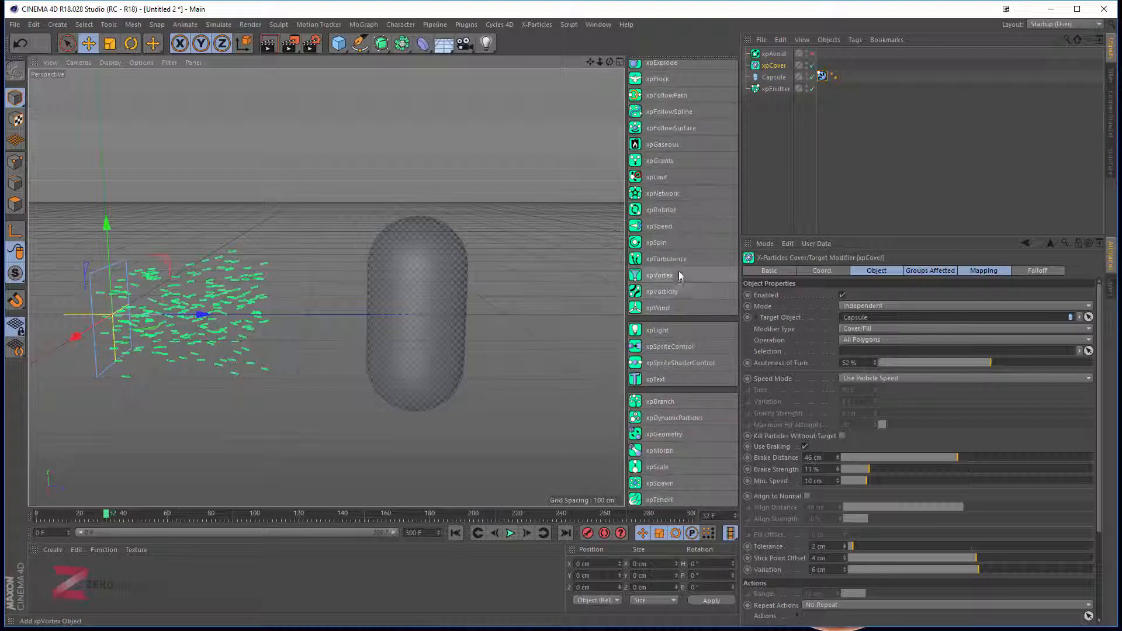
pyautogui.scroll(3, 681, 293)
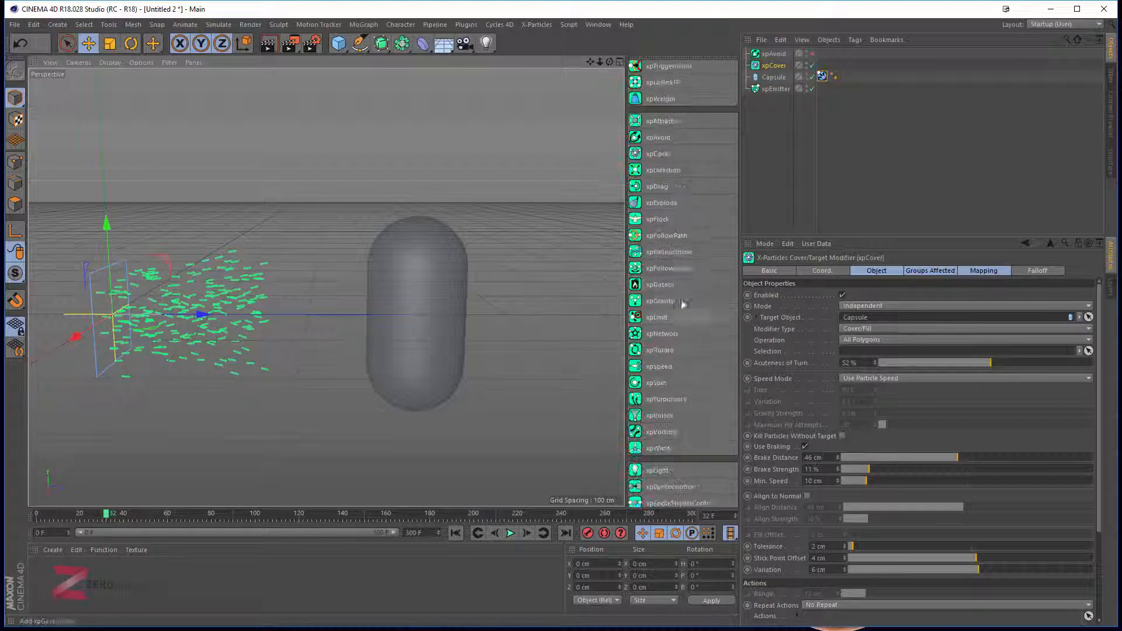
pyautogui.click(669, 397)
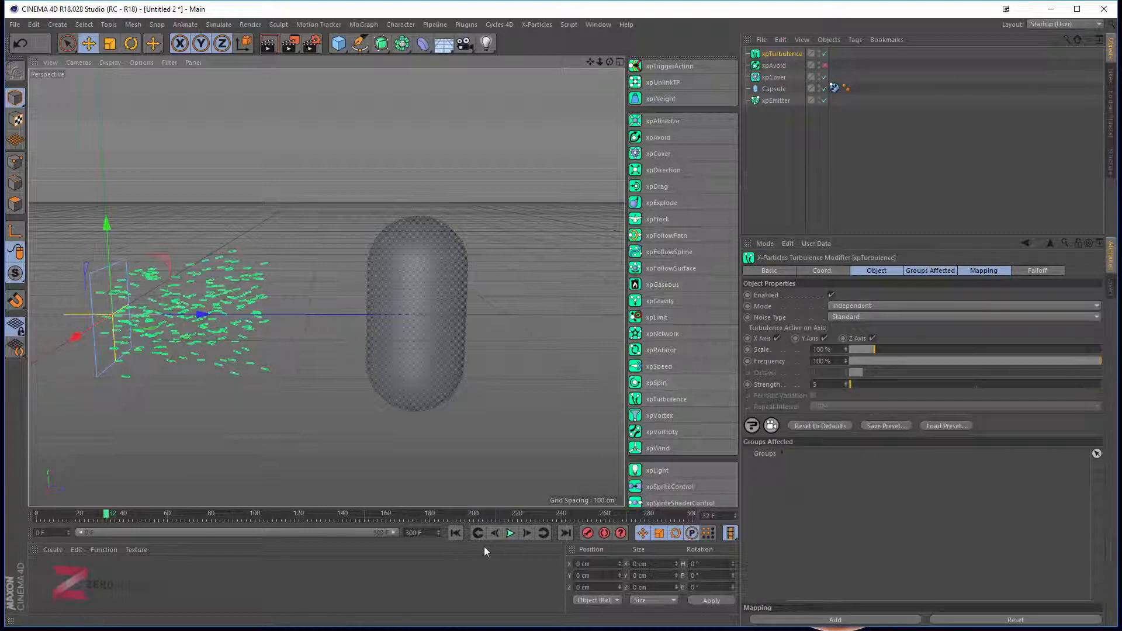
pyautogui.click(456, 533)
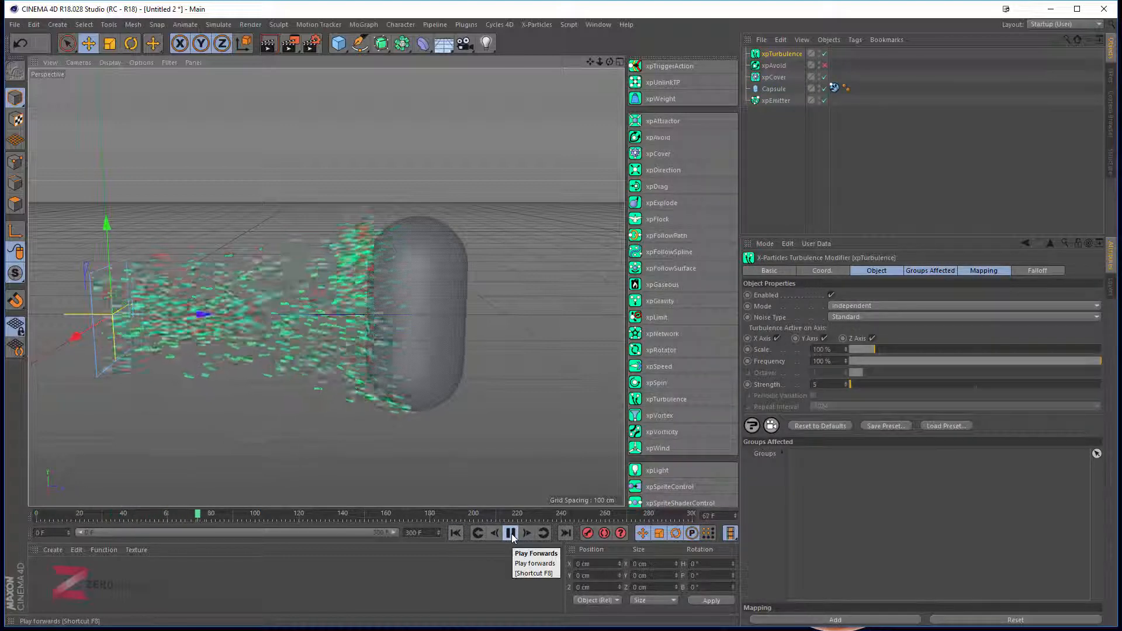
pyautogui.click(511, 535)
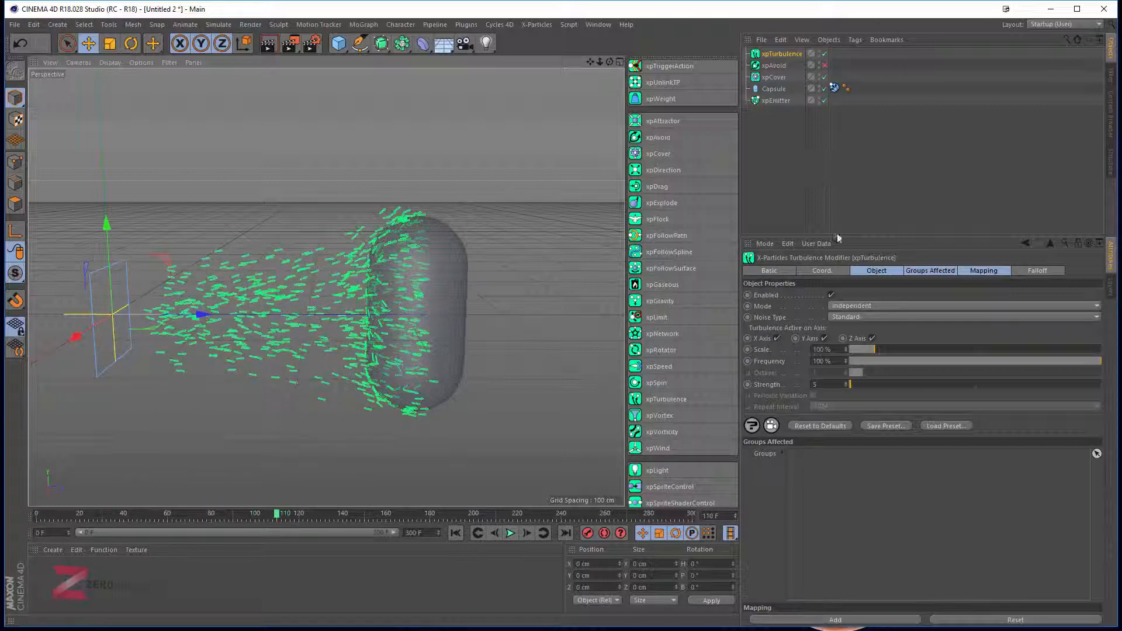
# Set xpTurbulence's Noise Type to Wavy Turbulence, Scale to about 105% and Strength to 140, and replay the simulation.
pyautogui.click(856, 315)
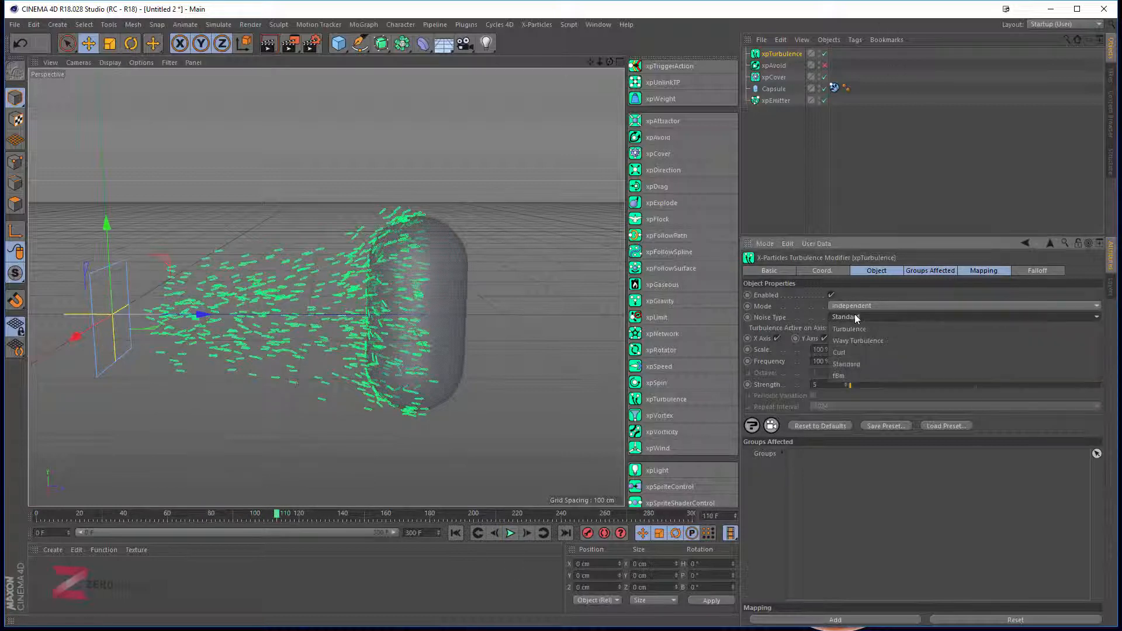
pyautogui.click(874, 341)
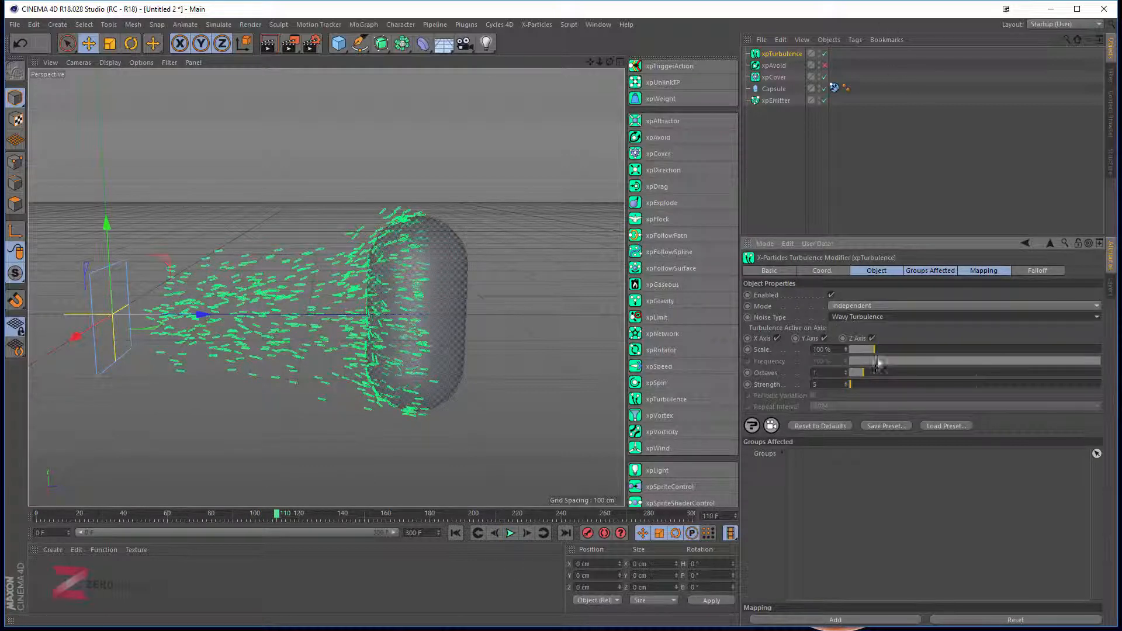
pyautogui.moveTo(873, 356); pyautogui.dragTo(867, 354)
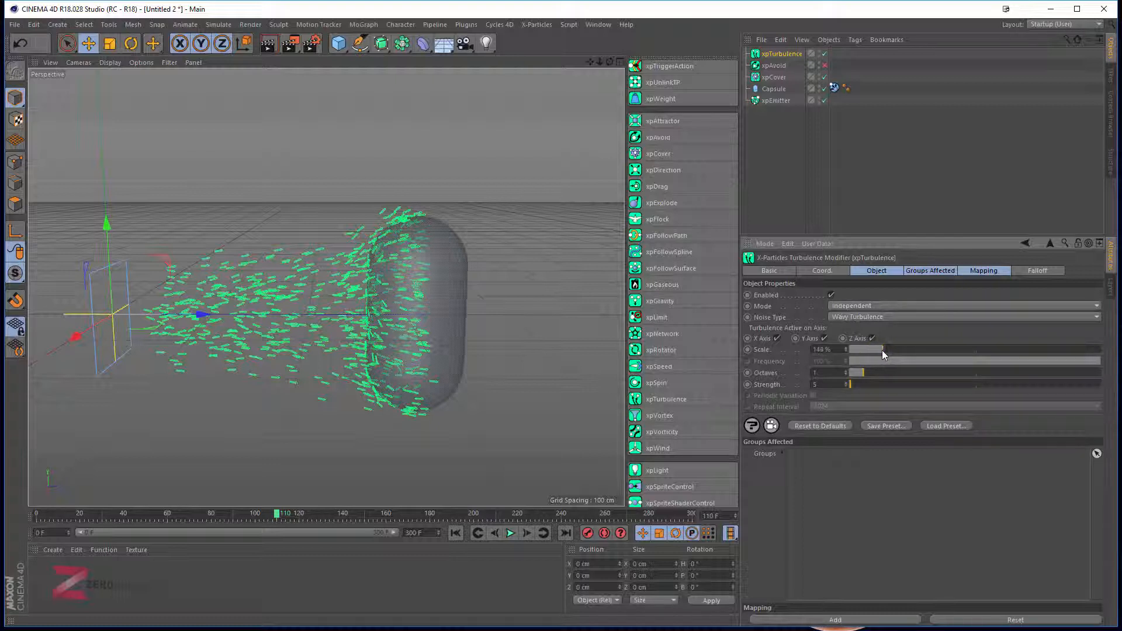
pyautogui.click(885, 385)
pyautogui.click(510, 534)
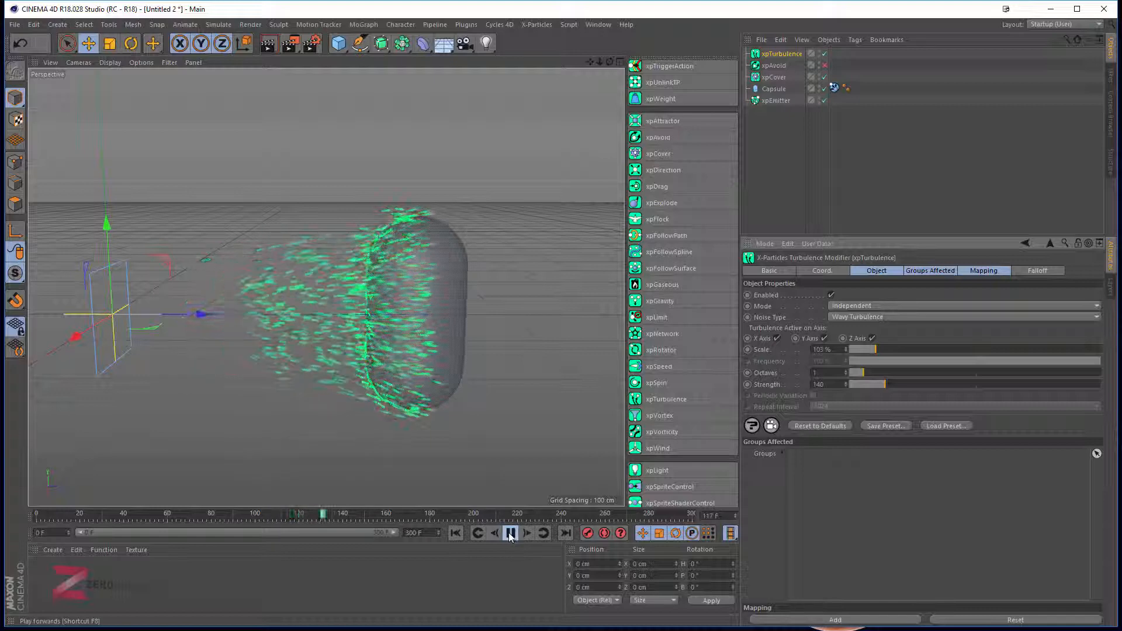
pyautogui.click(511, 533)
pyautogui.click(456, 534)
pyautogui.click(510, 534)
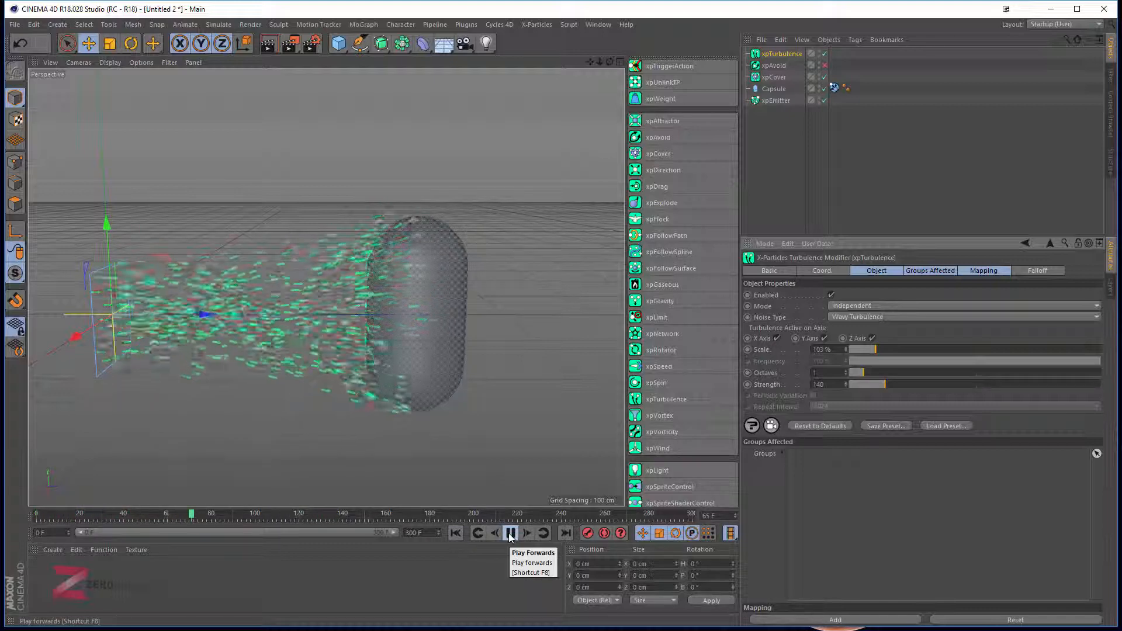
# Set xpTurbulence's Scale to about 61% and Strength to about 262, and replay the simulation from the first frame.
pyautogui.click(511, 533)
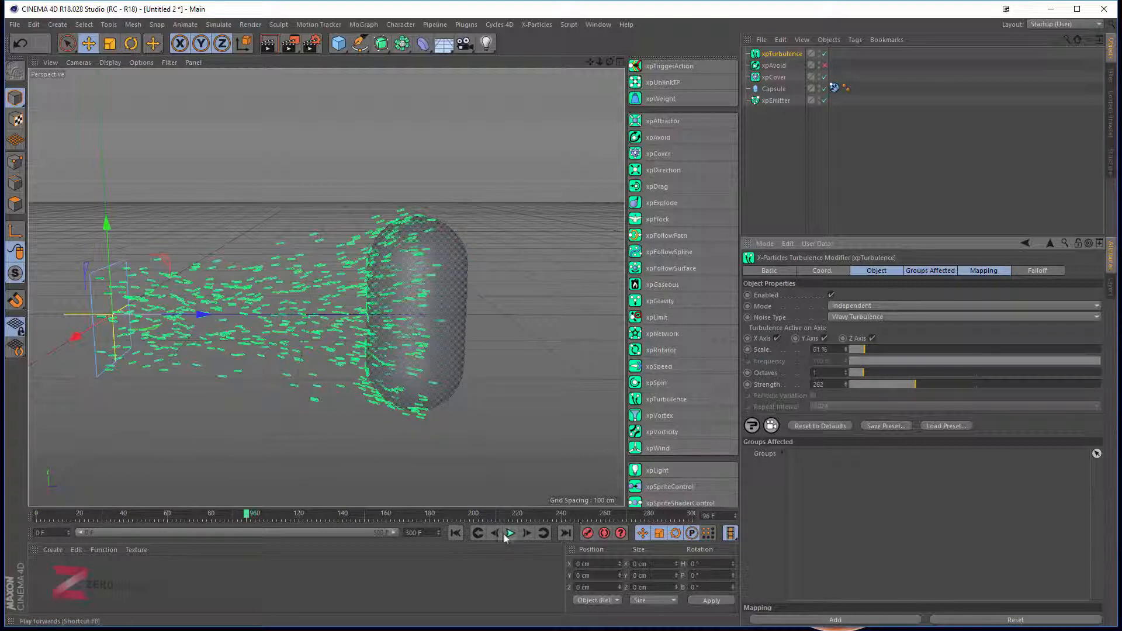
pyautogui.click(460, 535)
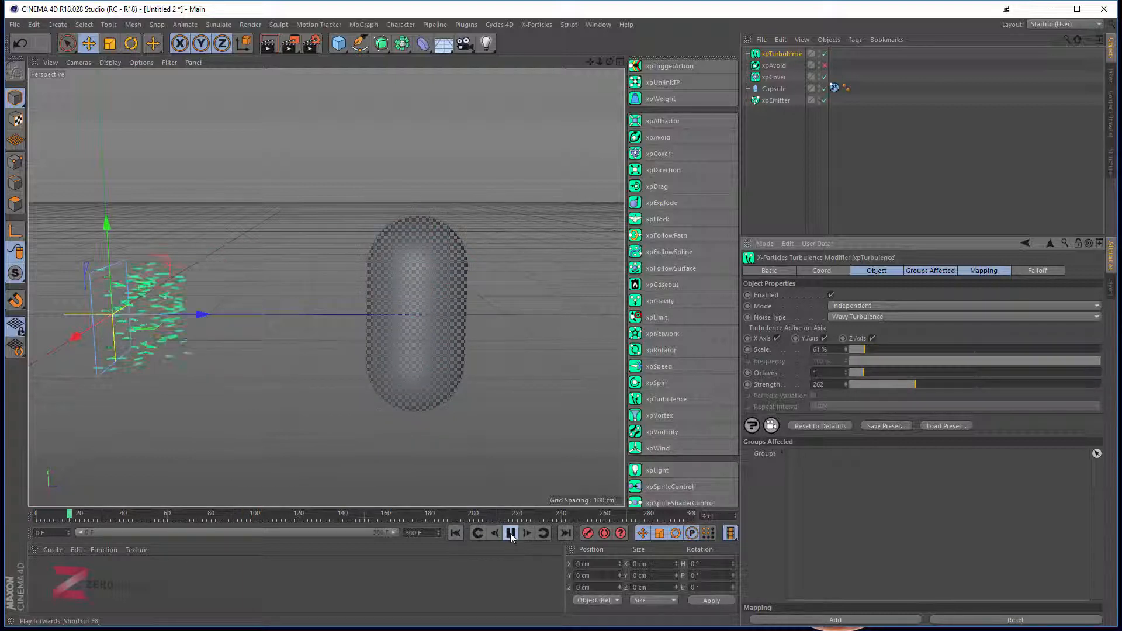
# Raise xpTurbulence's Scale to 331% and Strength to 525, replaying the simulation to check the particle motion.
pyautogui.click(512, 534)
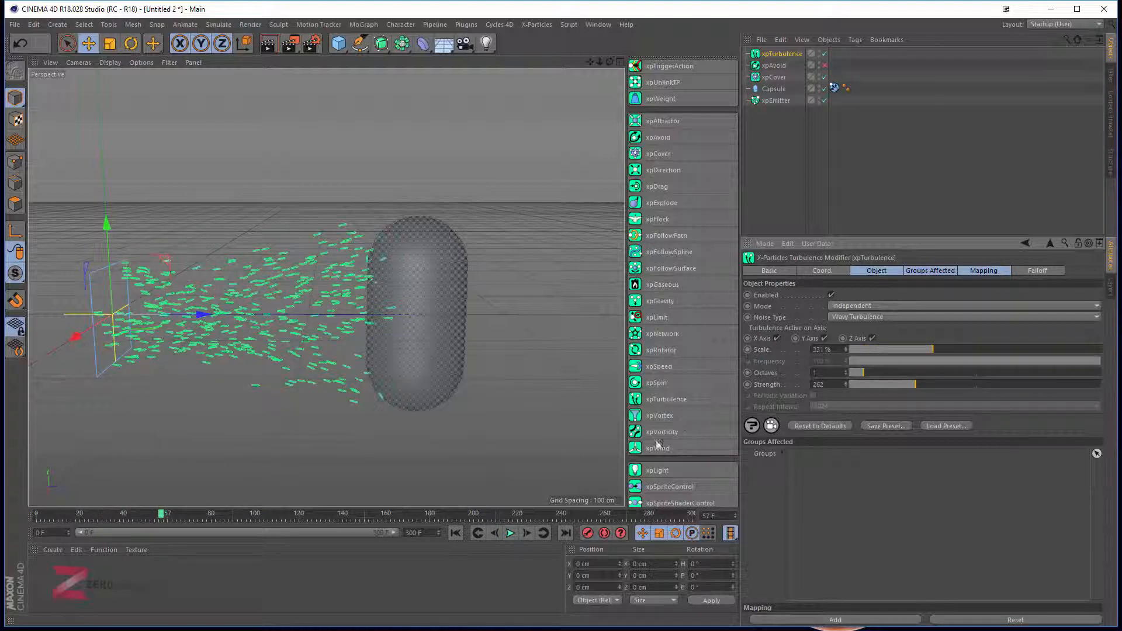
pyautogui.click(510, 533)
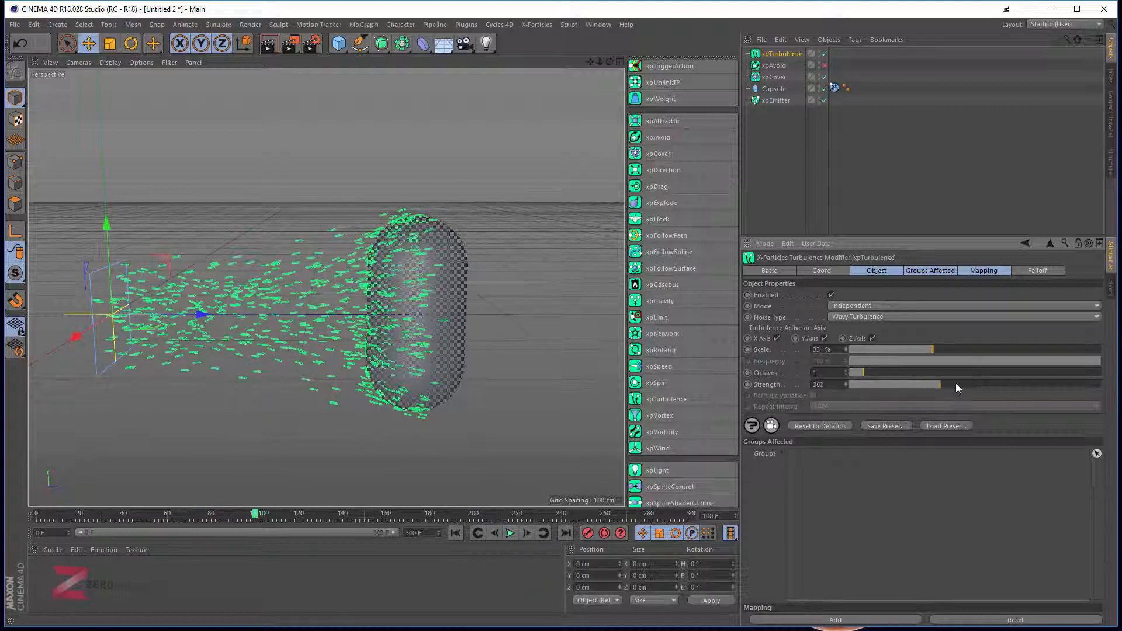
pyautogui.click(454, 533)
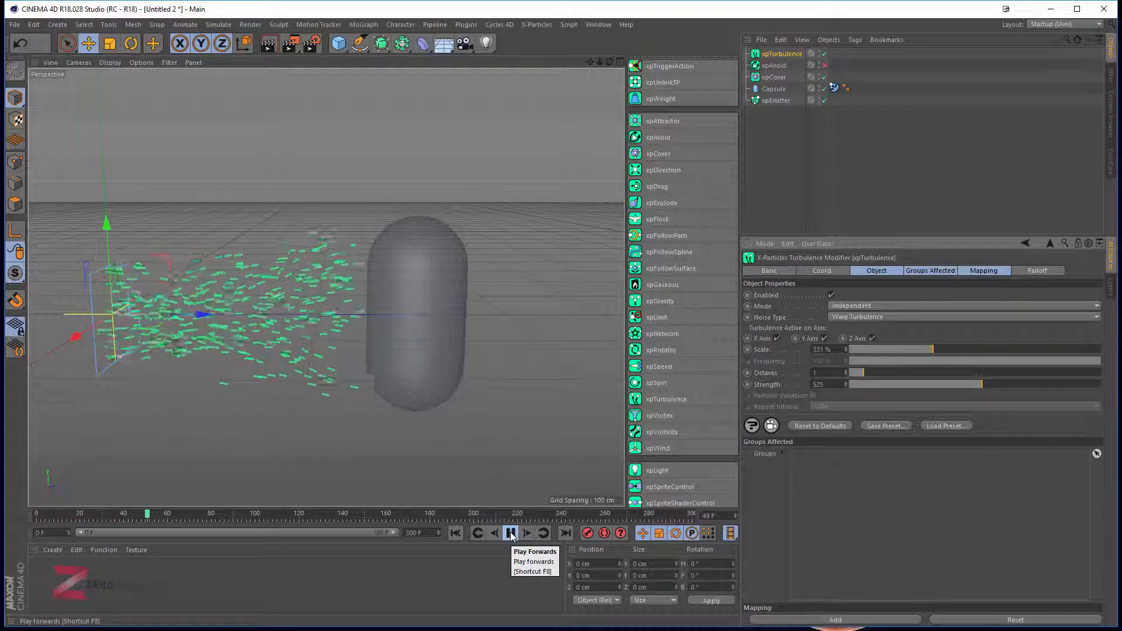
# Raise xpTurbulence's Strength to 973 and replay the simulation from the first frame.
pyautogui.click(511, 533)
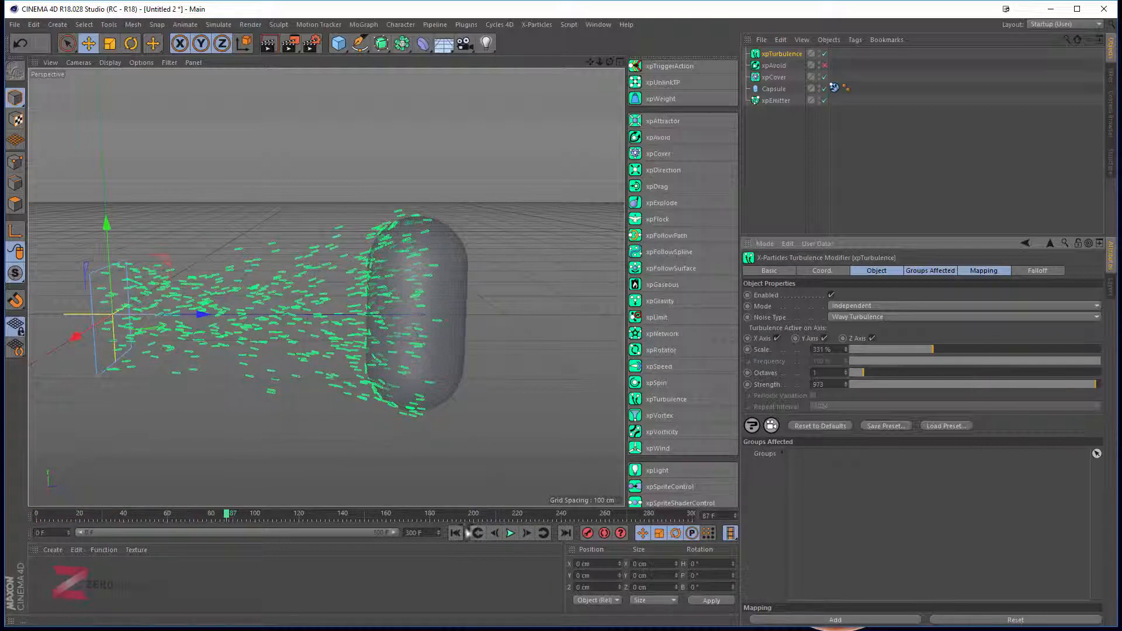
pyautogui.click(455, 533)
pyautogui.click(510, 533)
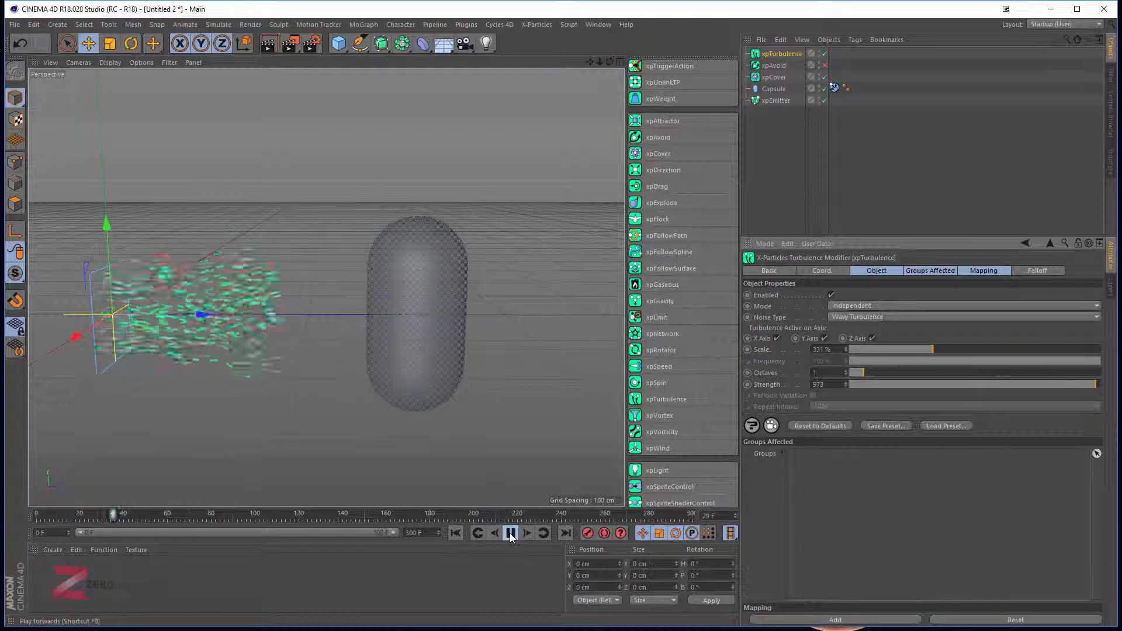
pyautogui.click(510, 533)
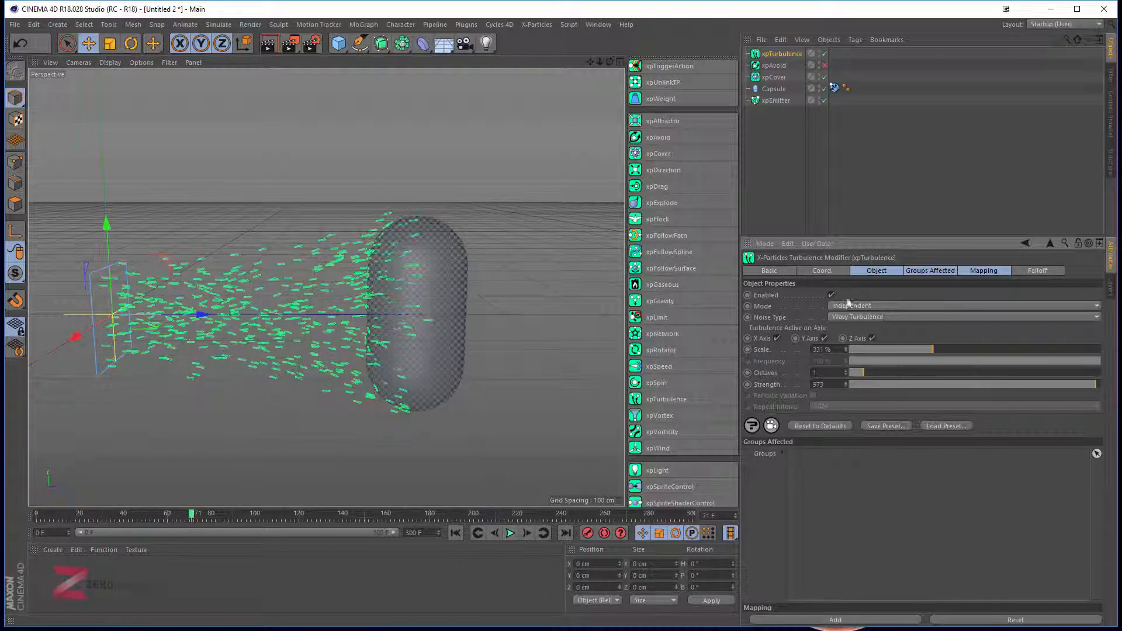
# Set xpTurbulence's Noise Type to Curl and Strength to about 318, and replay the simulation from the first frame.
pyautogui.click(860, 317)
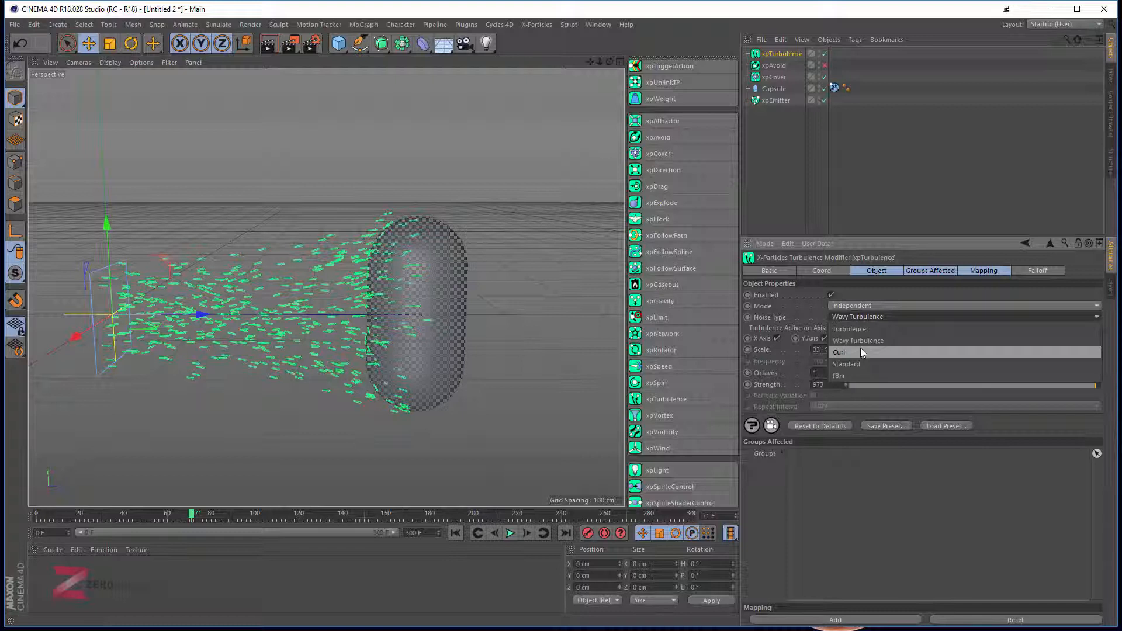
pyautogui.click(860, 351)
pyautogui.click(935, 385)
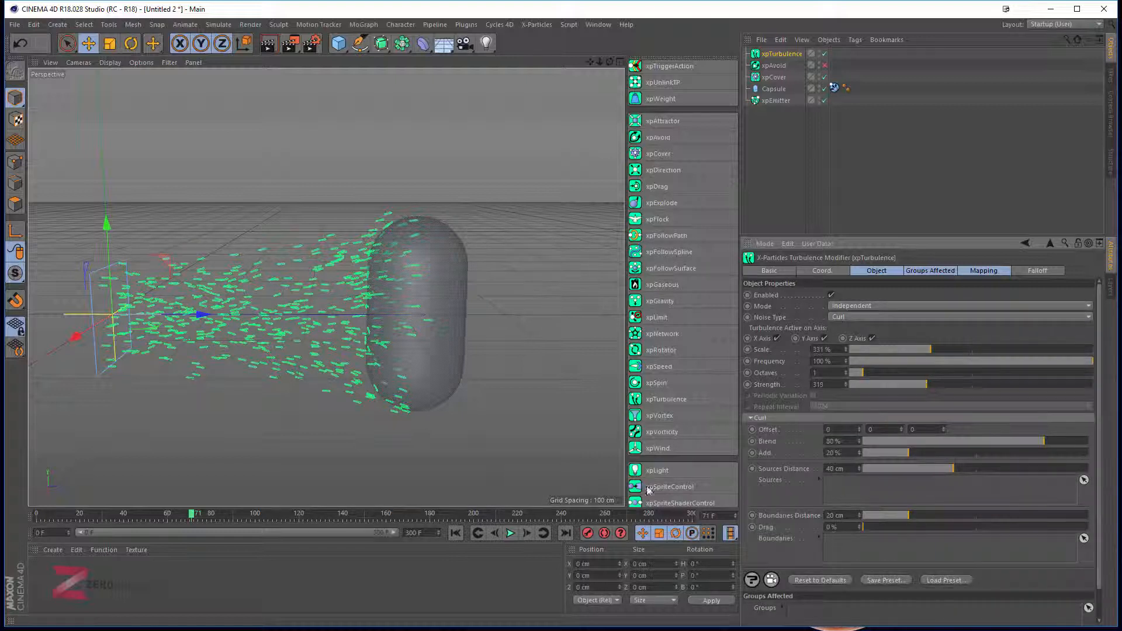
pyautogui.click(455, 533)
pyautogui.click(510, 533)
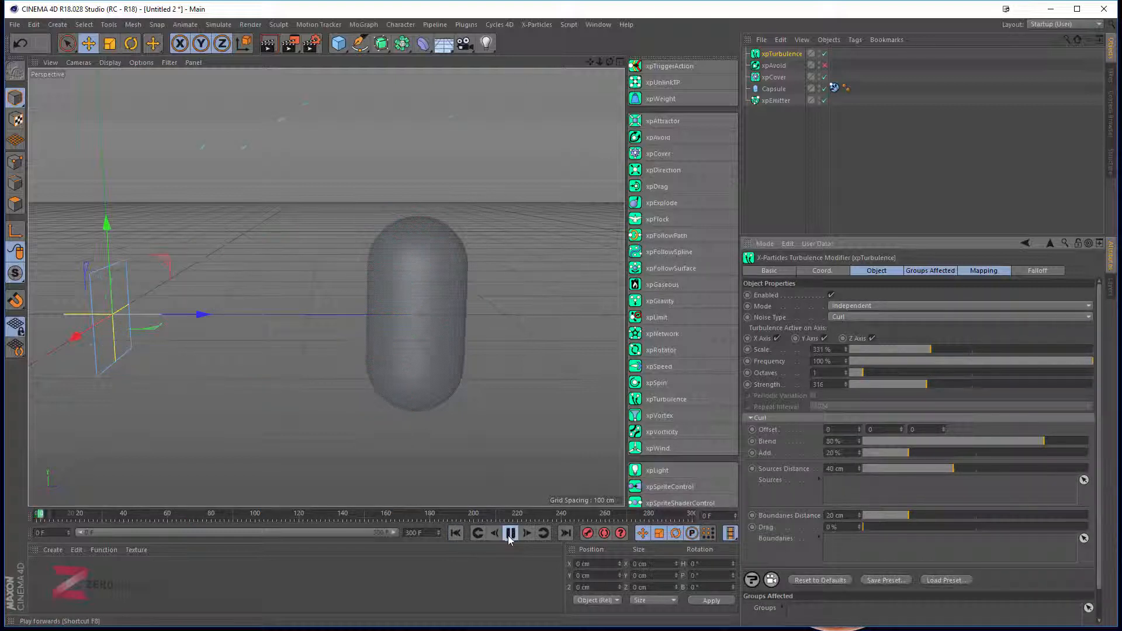
# Lower xpTurbulence's Strength to 5 and Scale to about 247% while the simulation plays, and stop playback after checking the motion.
pyautogui.moveTo(927, 385); pyautogui.dragTo(853, 386)
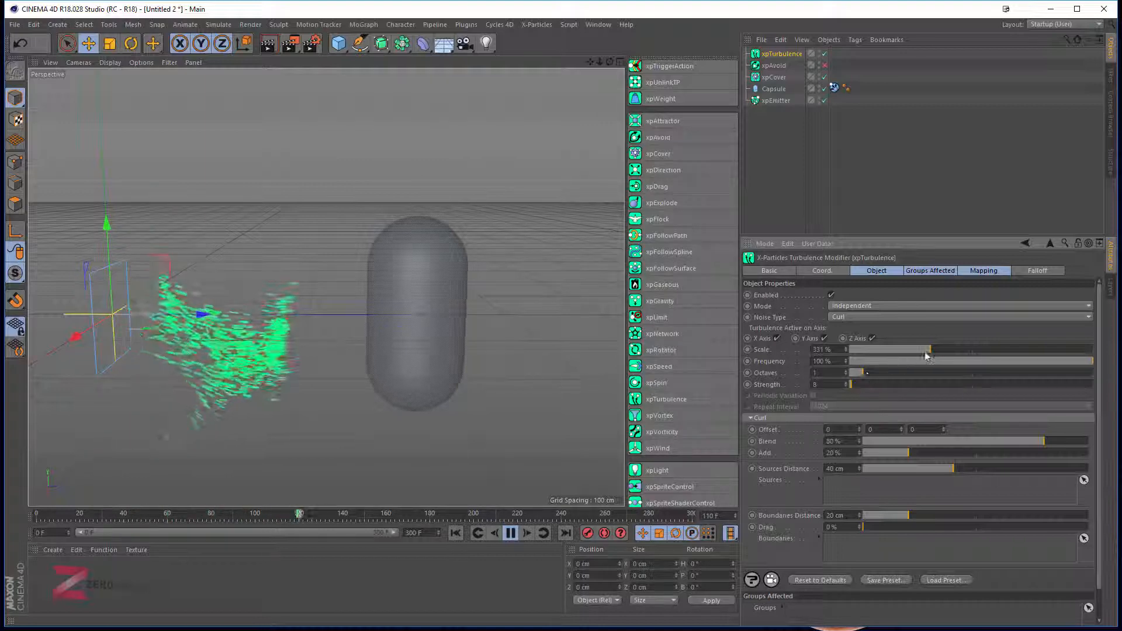
pyautogui.moveTo(926, 353); pyautogui.dragTo(899, 352)
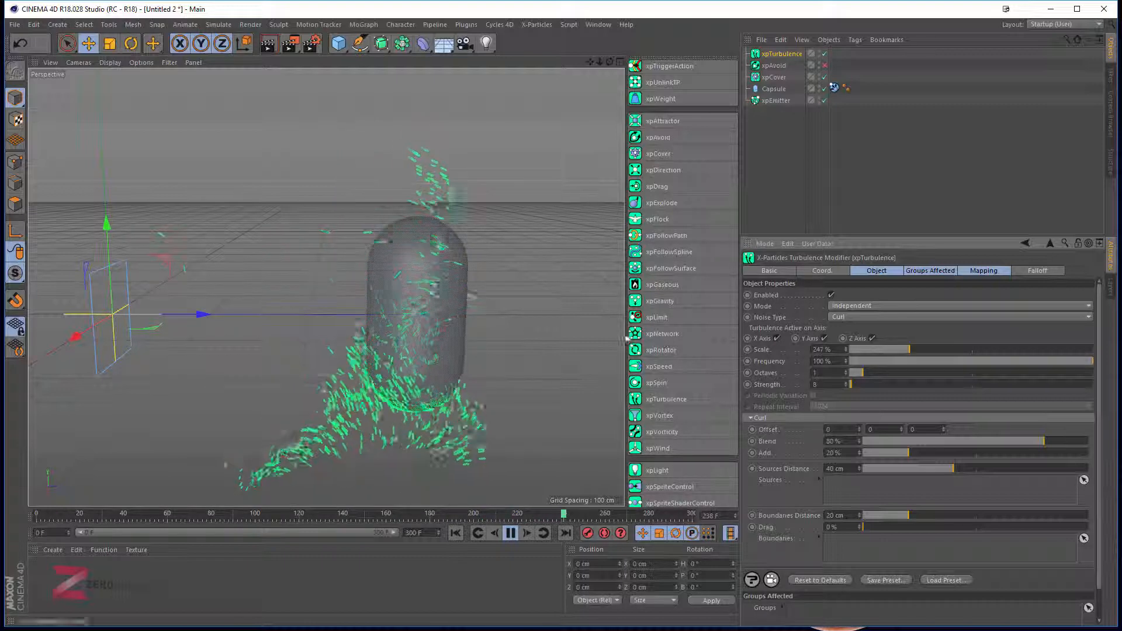
pyautogui.scroll(3, 415, 403)
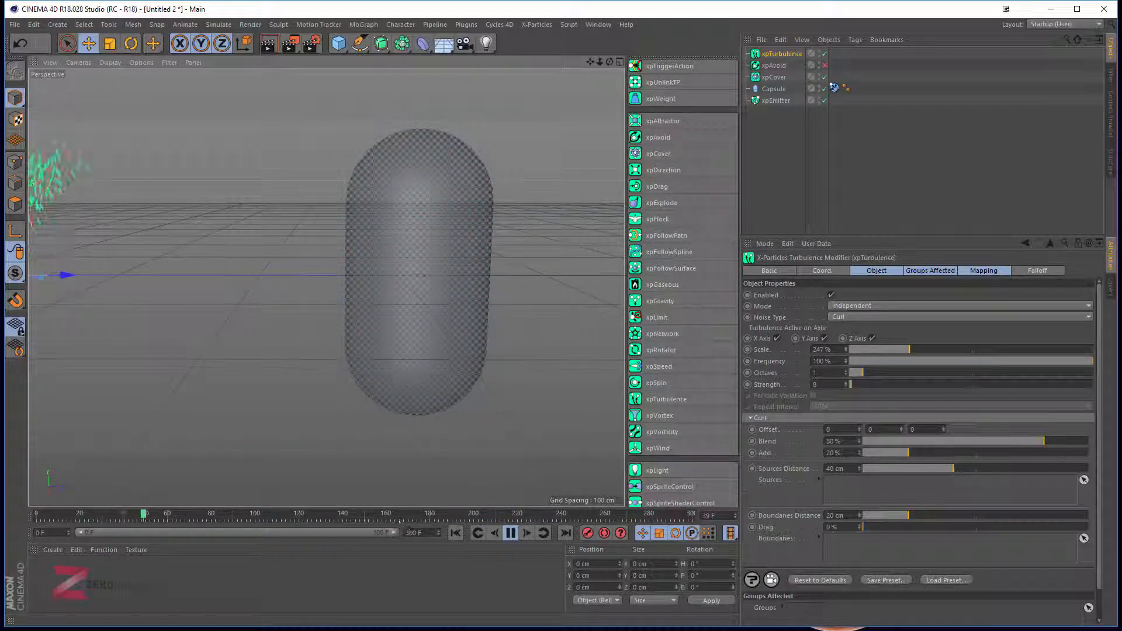
pyautogui.click(510, 533)
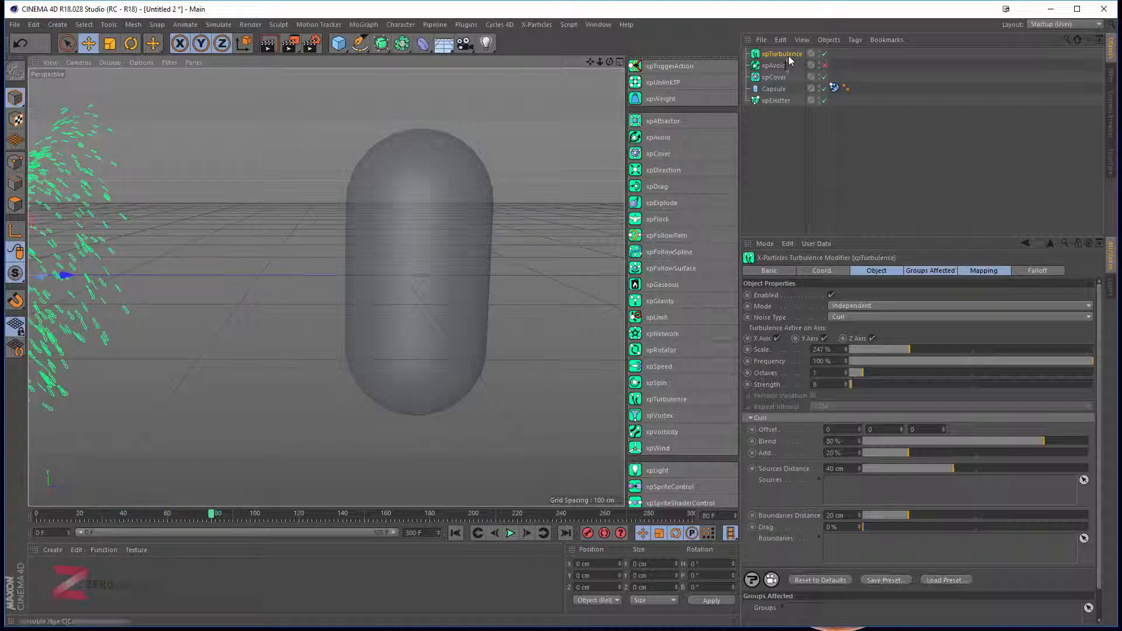
# Disable xpTurbulence and set xpCover's Speed Mode to Set Time to Reach Target.
pyautogui.click(778, 77)
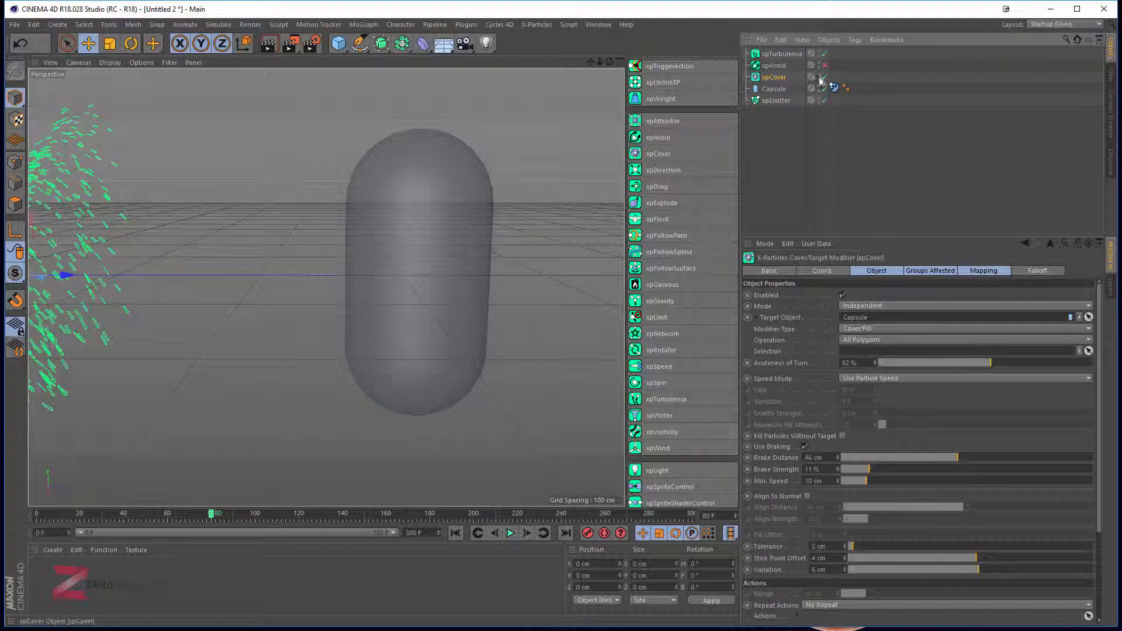
pyautogui.click(825, 54)
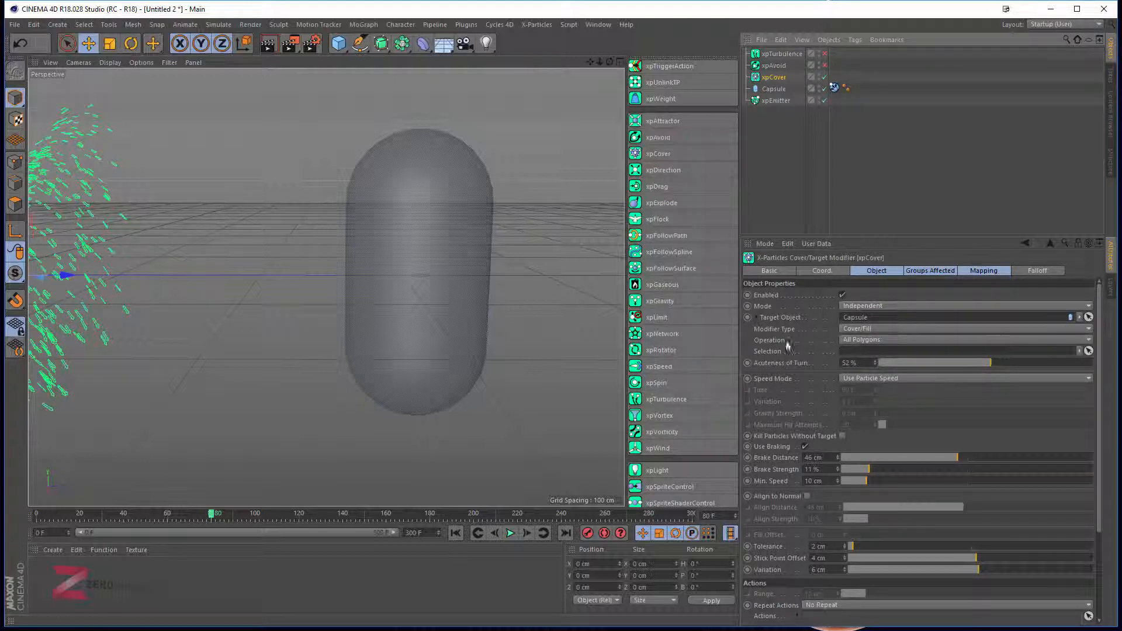
pyautogui.click(876, 379)
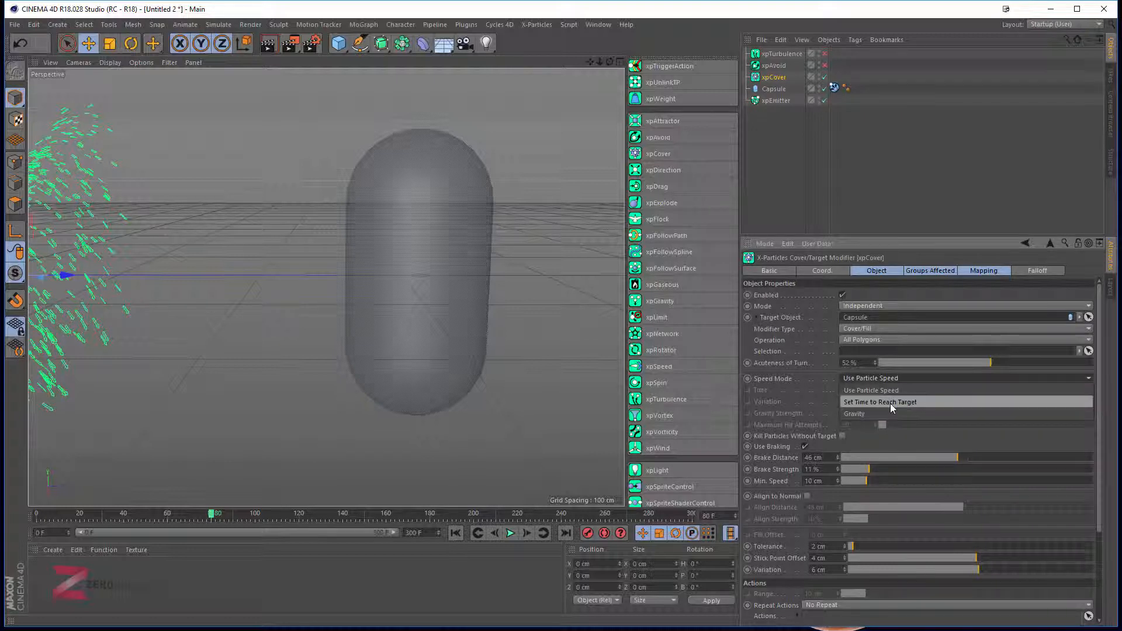
pyautogui.click(890, 403)
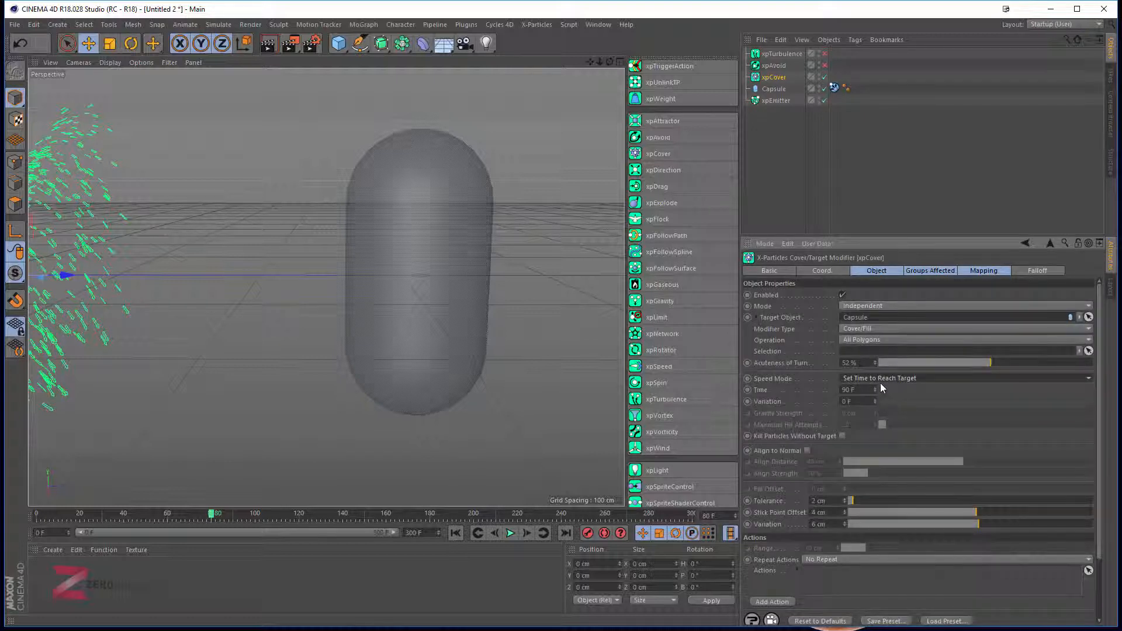
pyautogui.click(882, 381)
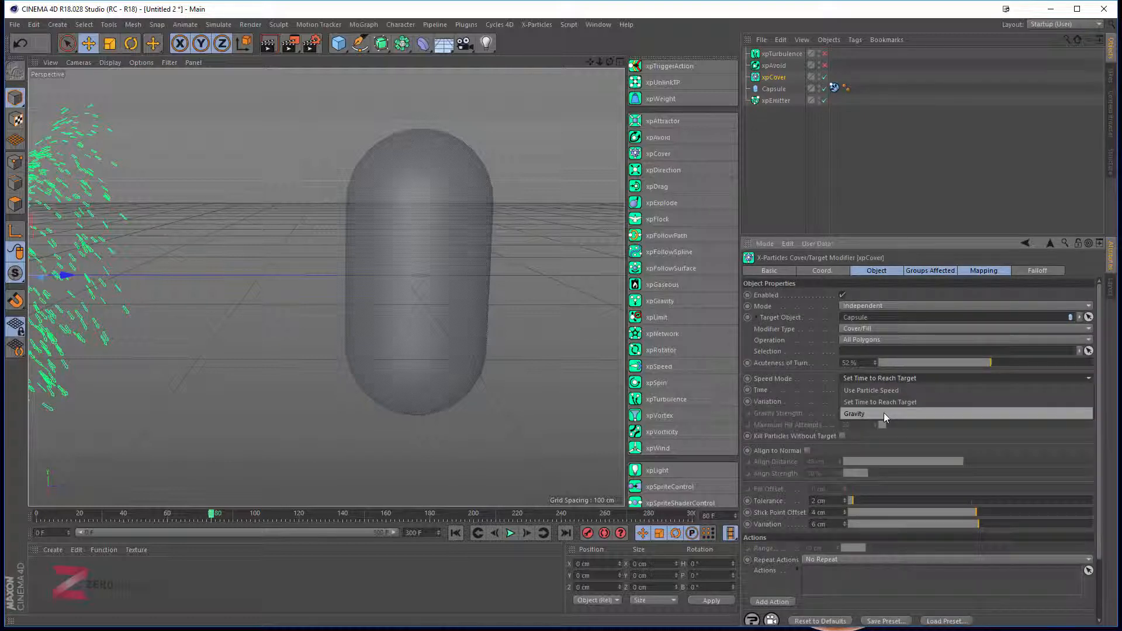
pyautogui.click(883, 401)
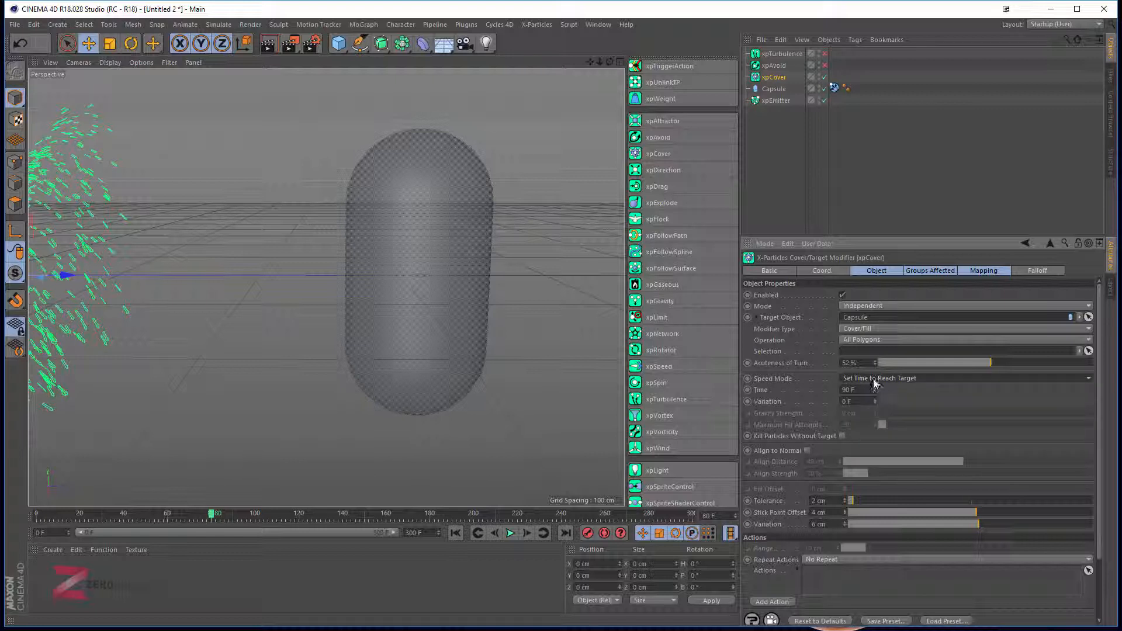
# Set xpCover's Time to 50 F and replay the simulation until the particles cover the capsule.
pyautogui.moveTo(857, 390); pyautogui.dragTo(823, 389)
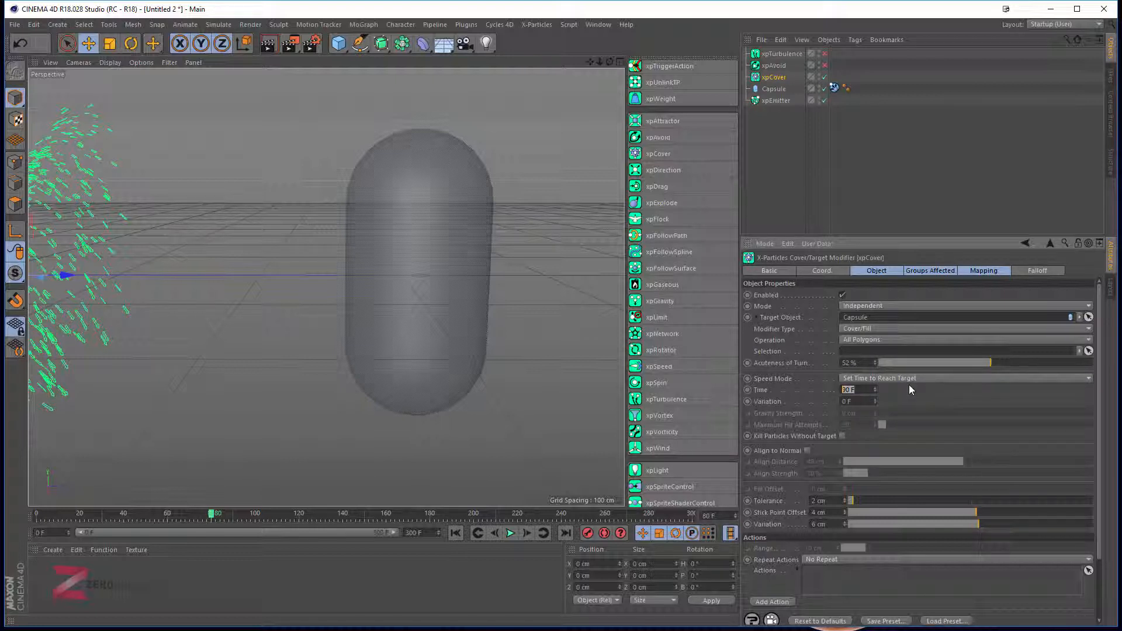
pyautogui.write('50')
pyautogui.press('Return')
pyautogui.click(510, 533)
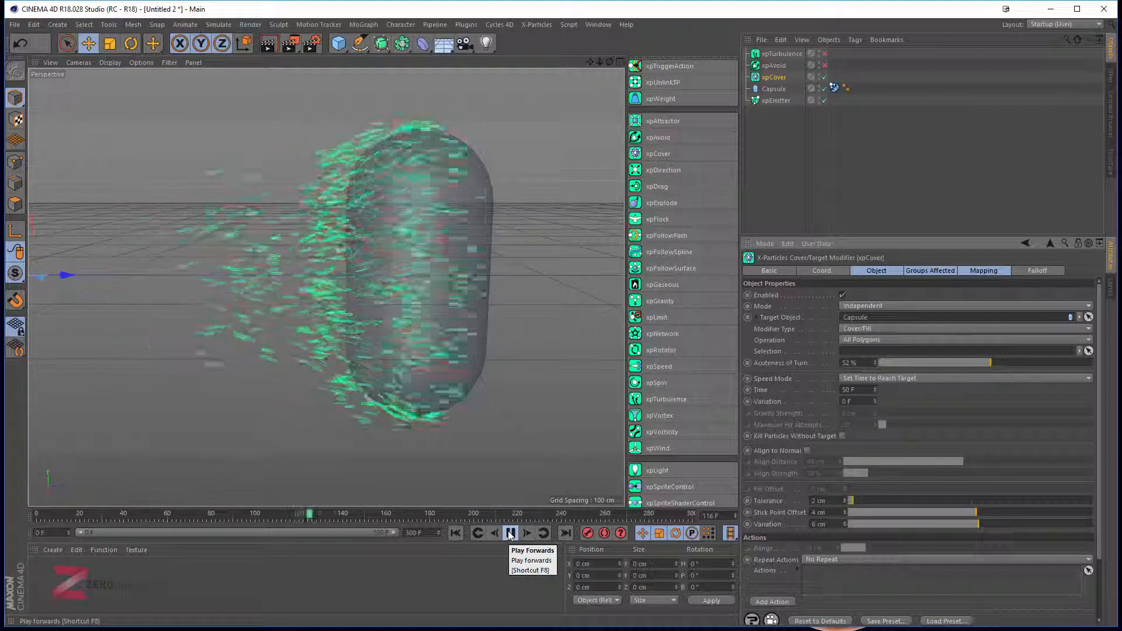
pyautogui.click(510, 533)
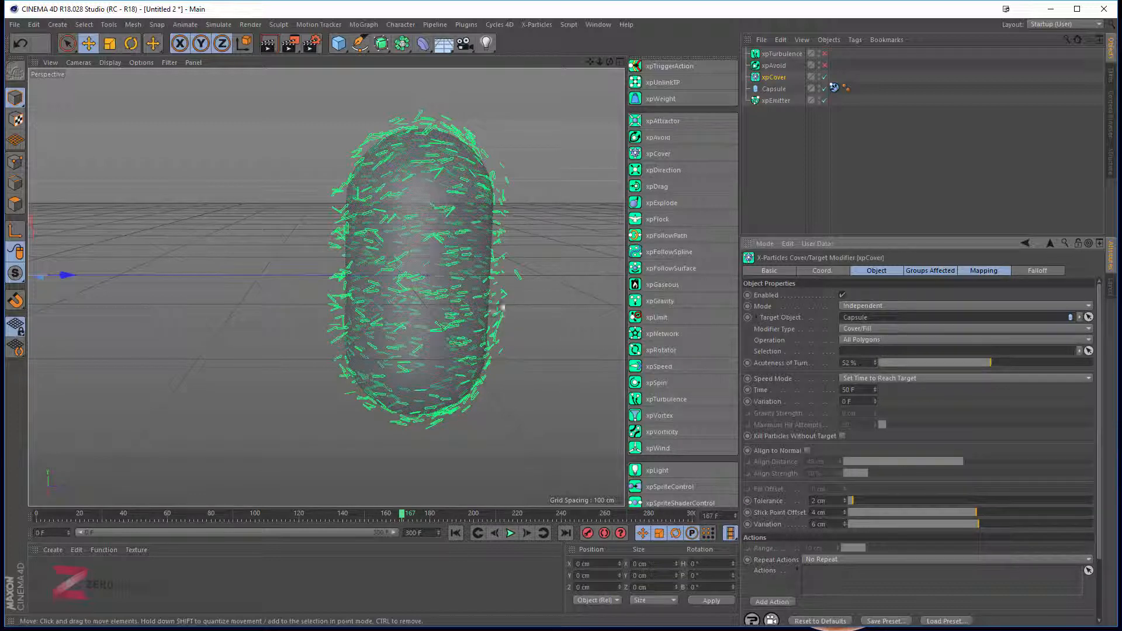
# Change xpCover's Modifier Type to Target.
pyautogui.keyDown('alt'); pyautogui.moveTo(285, 284); pyautogui.dragTo(364, 294); pyautogui.keyUp('alt')
pyautogui.middleClick(459, 282)
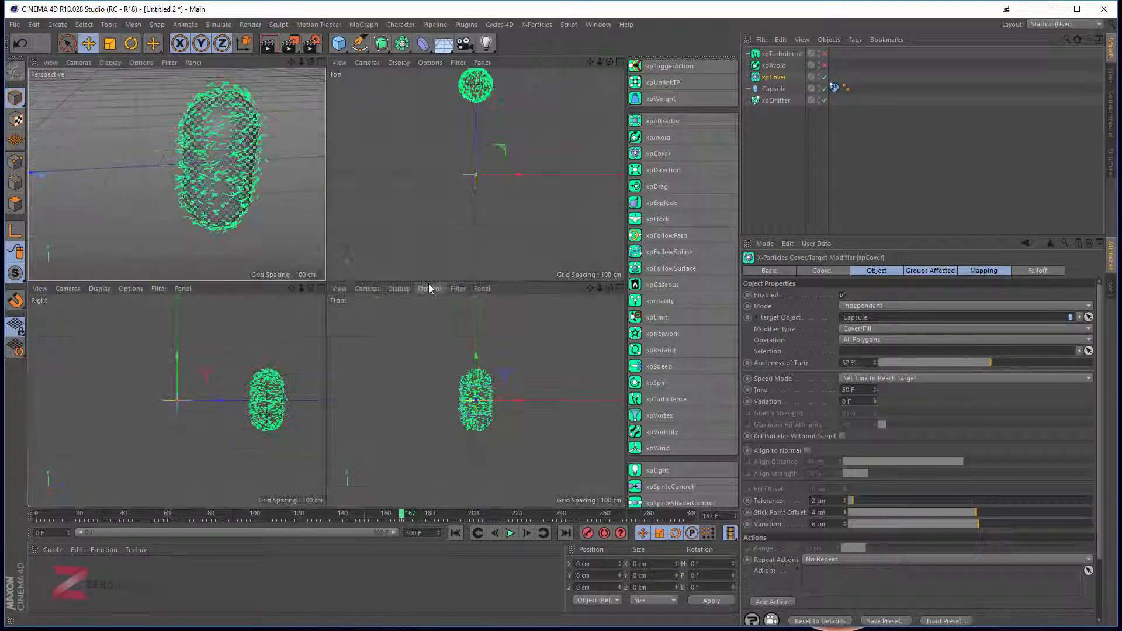
pyautogui.middleClick(283, 205)
pyautogui.keyDown('alt'); pyautogui.moveTo(449, 268); pyautogui.dragTo(407, 312, button='middle'); pyautogui.keyUp('alt')
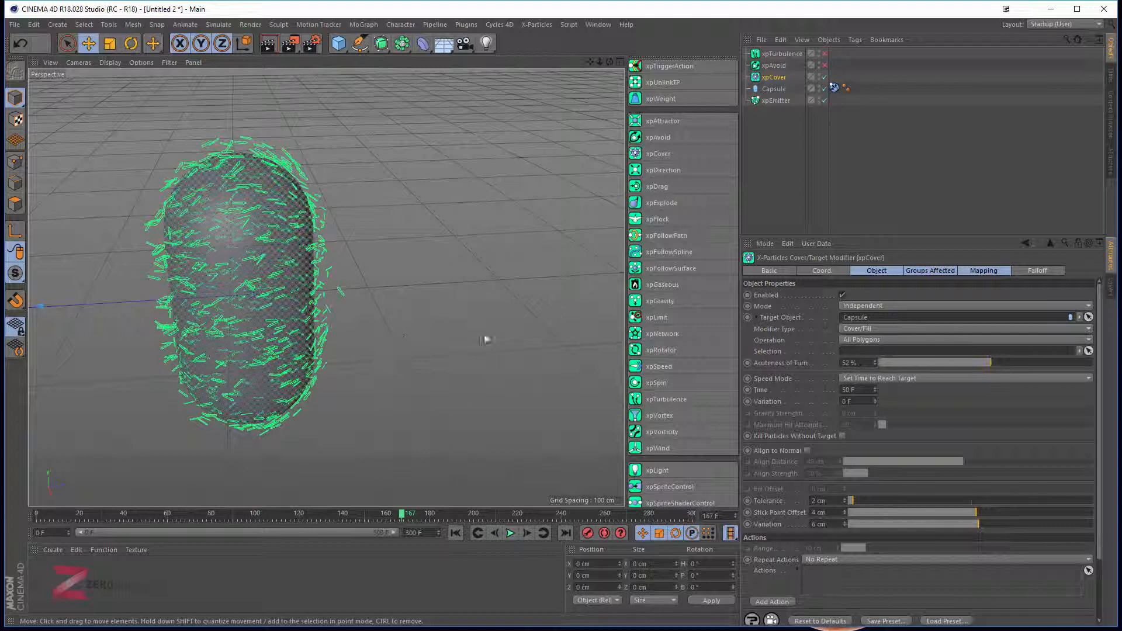
pyautogui.click(870, 328)
pyautogui.click(868, 352)
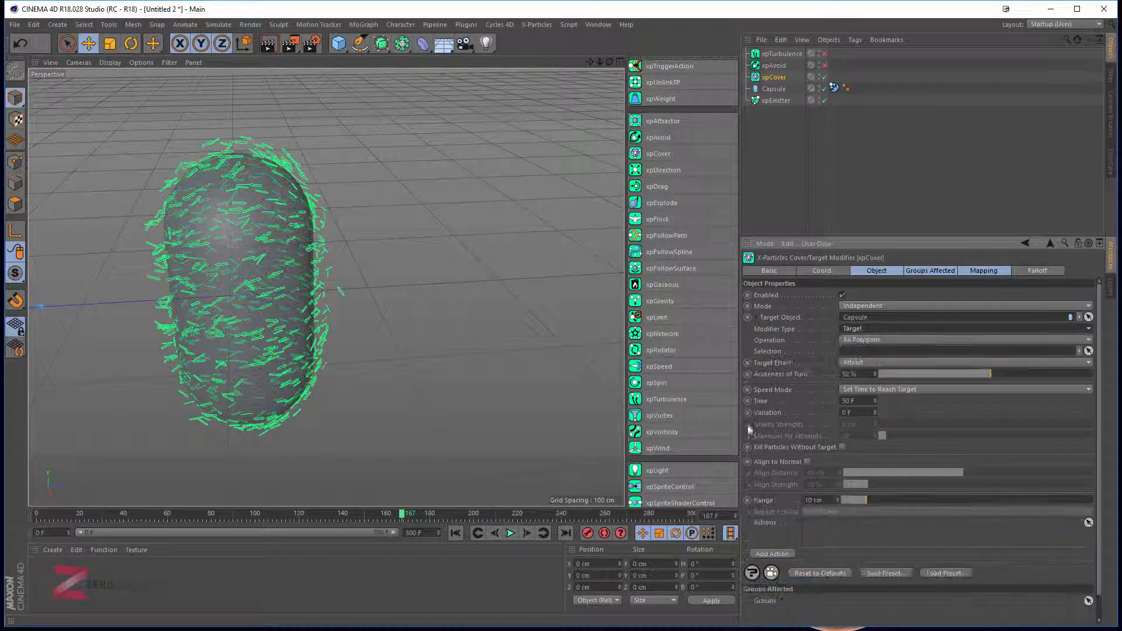
# Set xpCover's Time to 100 F and replay the simulation until the particles reach the capsule.
pyautogui.click(867, 400)
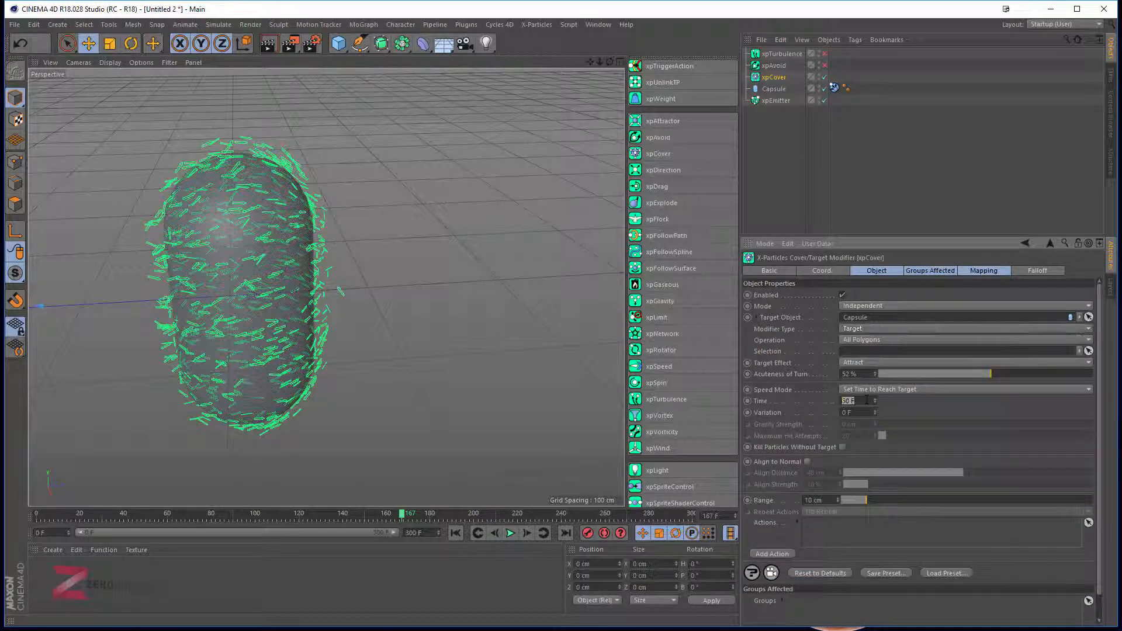
pyautogui.click(470, 535)
pyautogui.click(511, 533)
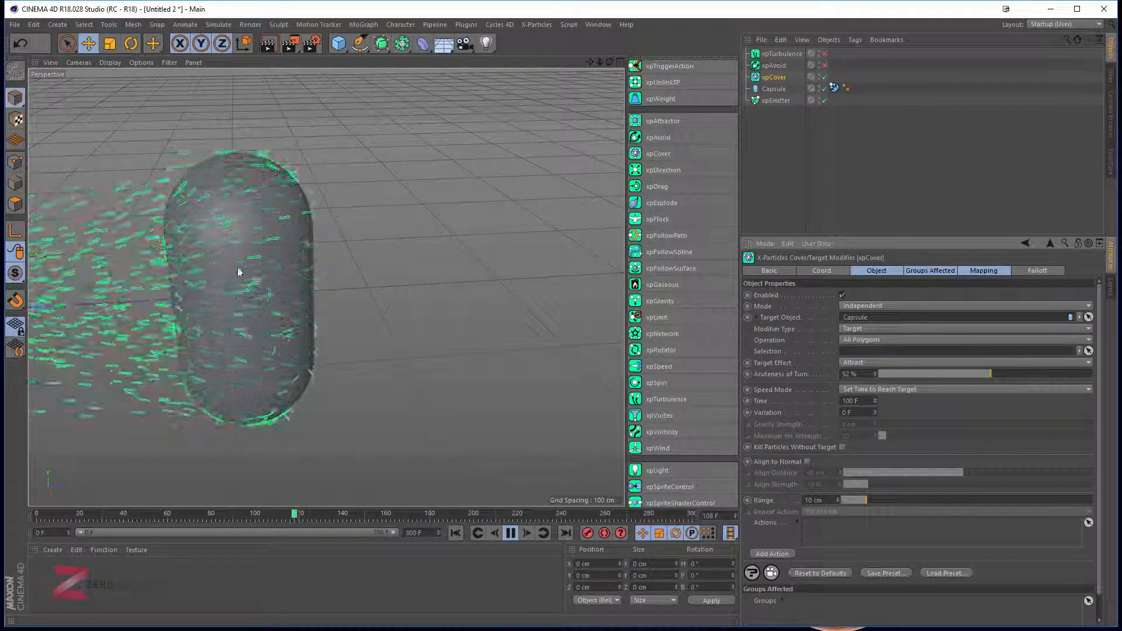
pyautogui.click(511, 533)
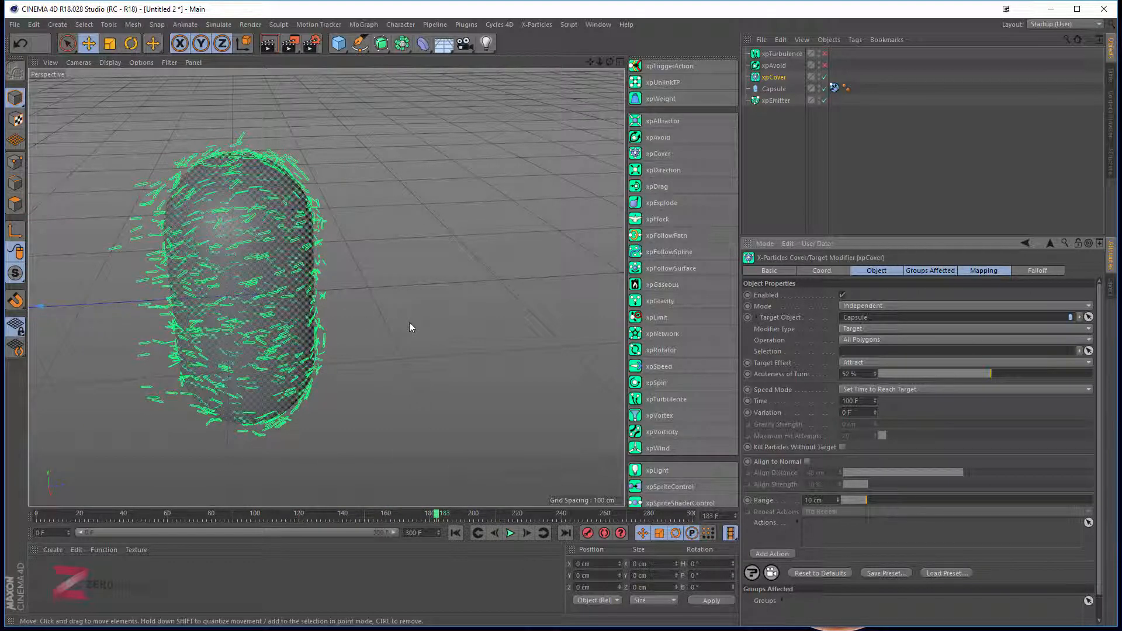